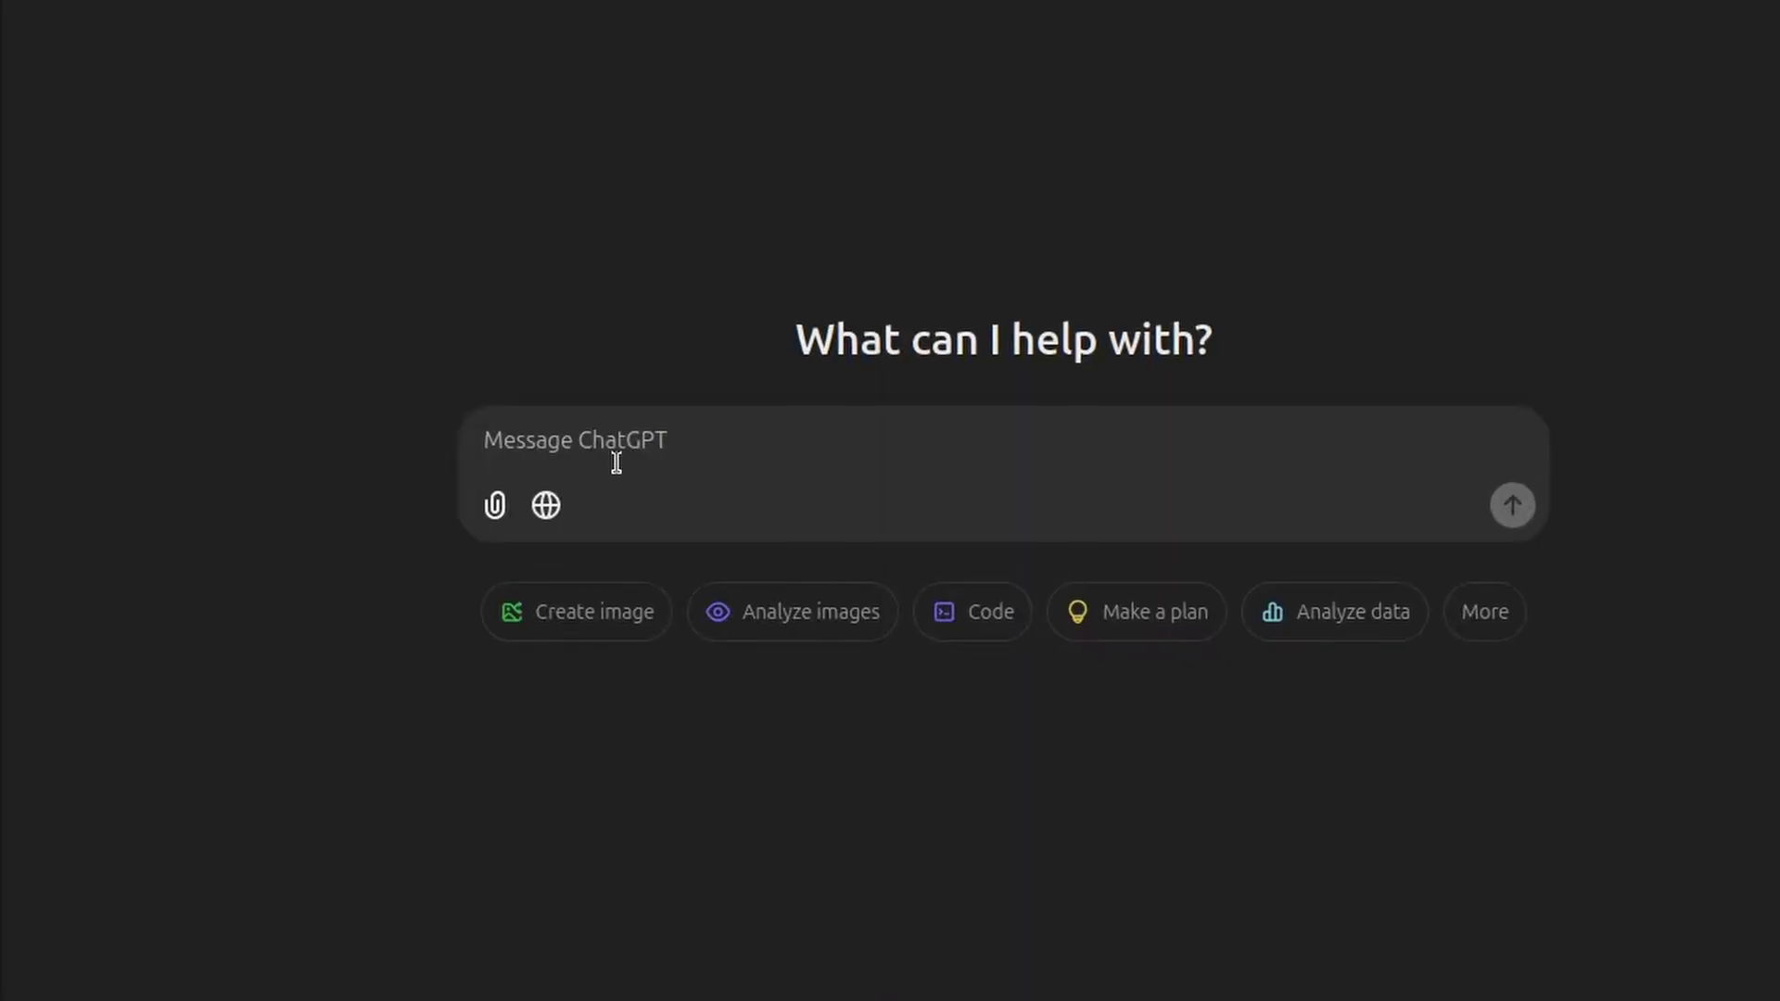
# - Ask 'How long did it take to train you and how much did it cost' and read the reply
pyautogui.write('How long did it take to train you and how much did it cost')
pyautogui.press('Return')
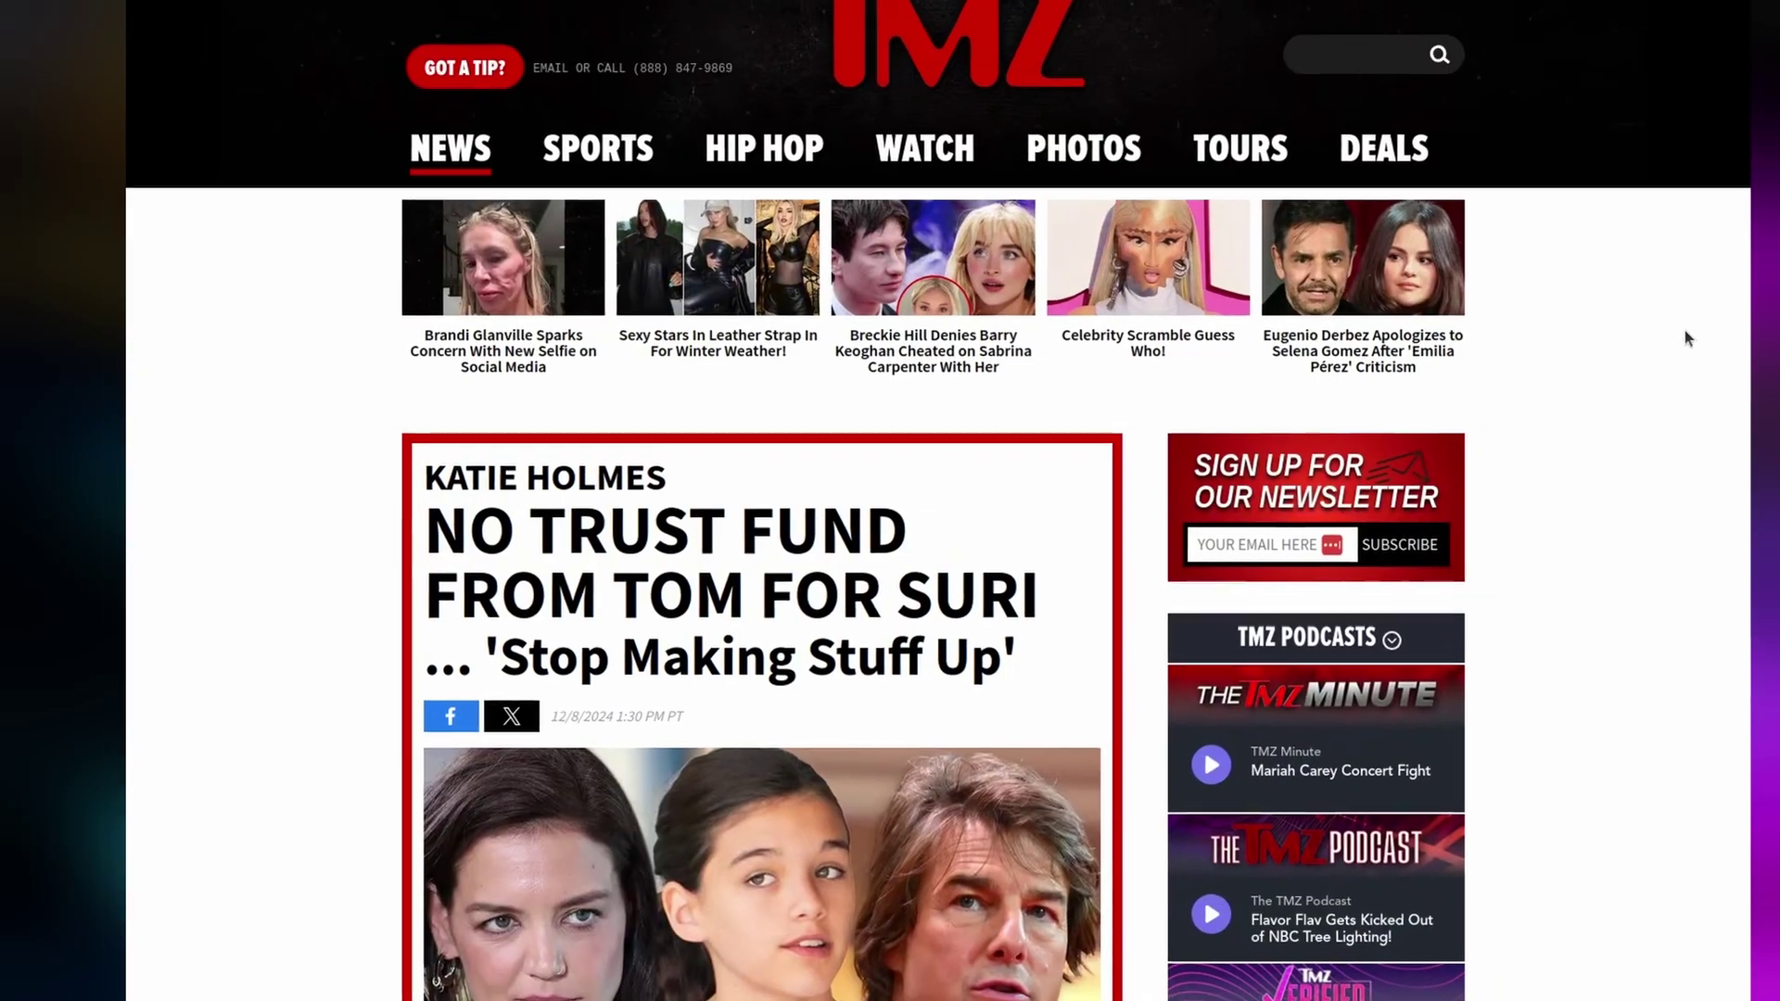
pyautogui.scroll(-15, 1688, 338)
pyautogui.scroll(-15, 1576, 185)
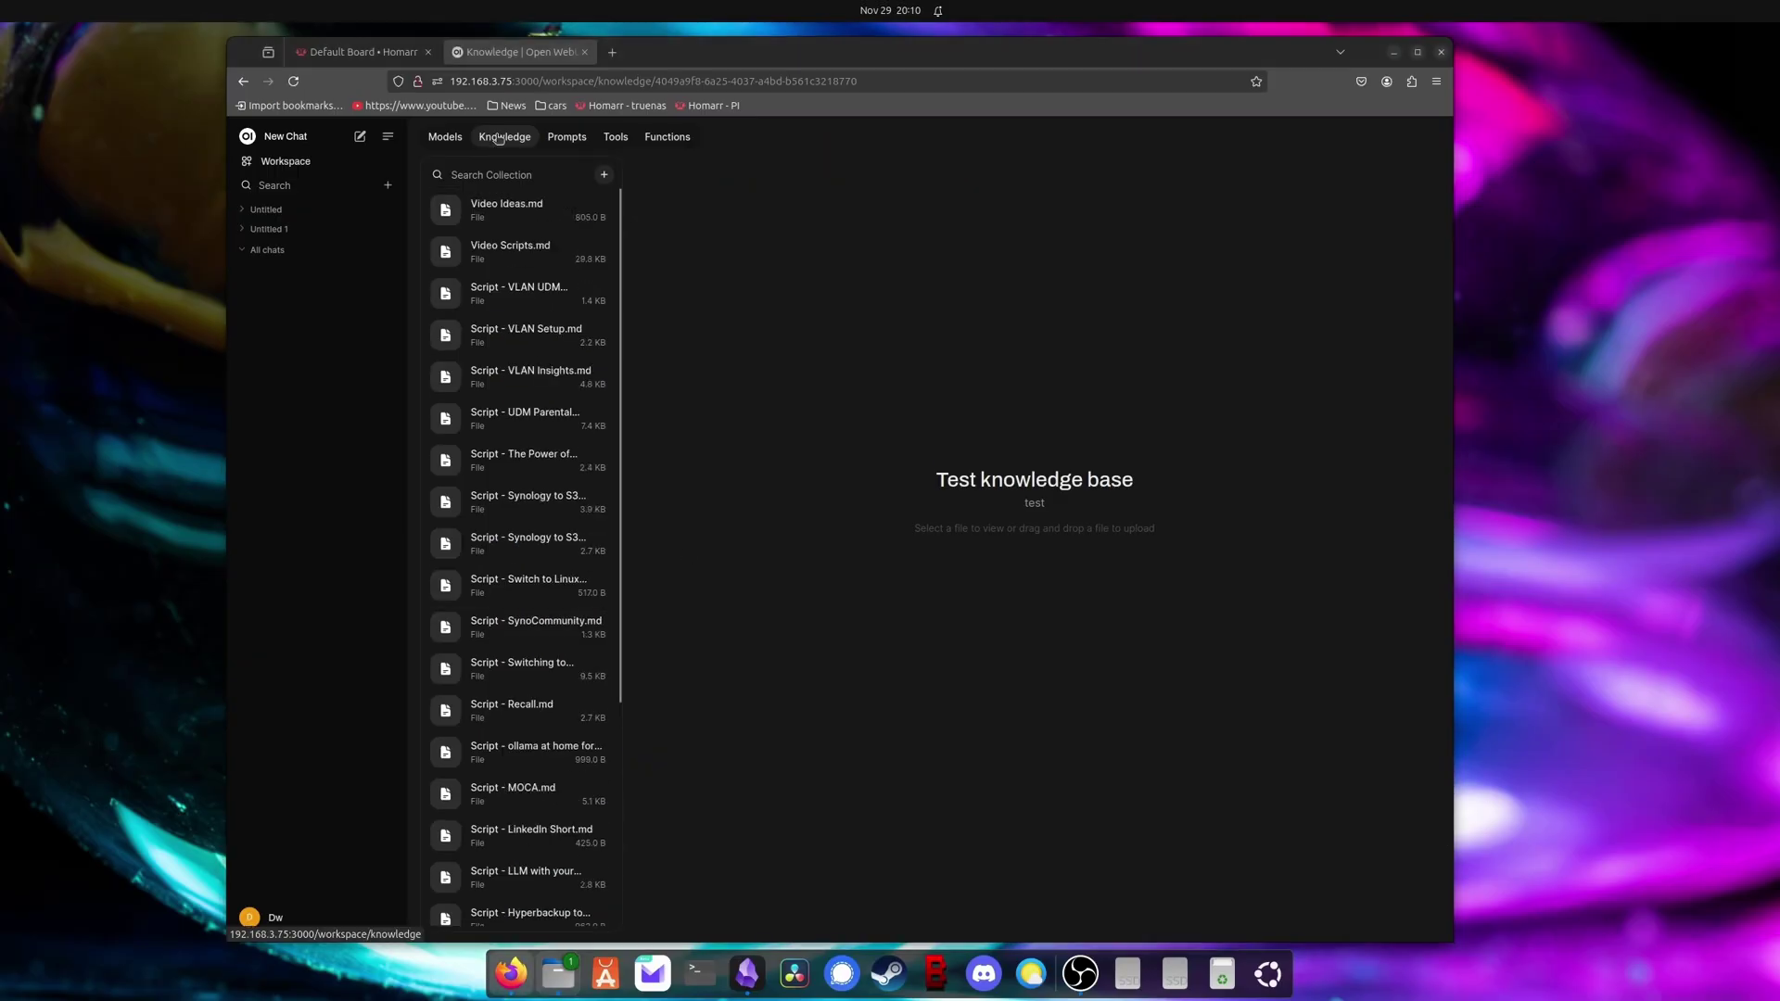
# - Show the workspace's list of knowledge collections
pyautogui.click(499, 138)
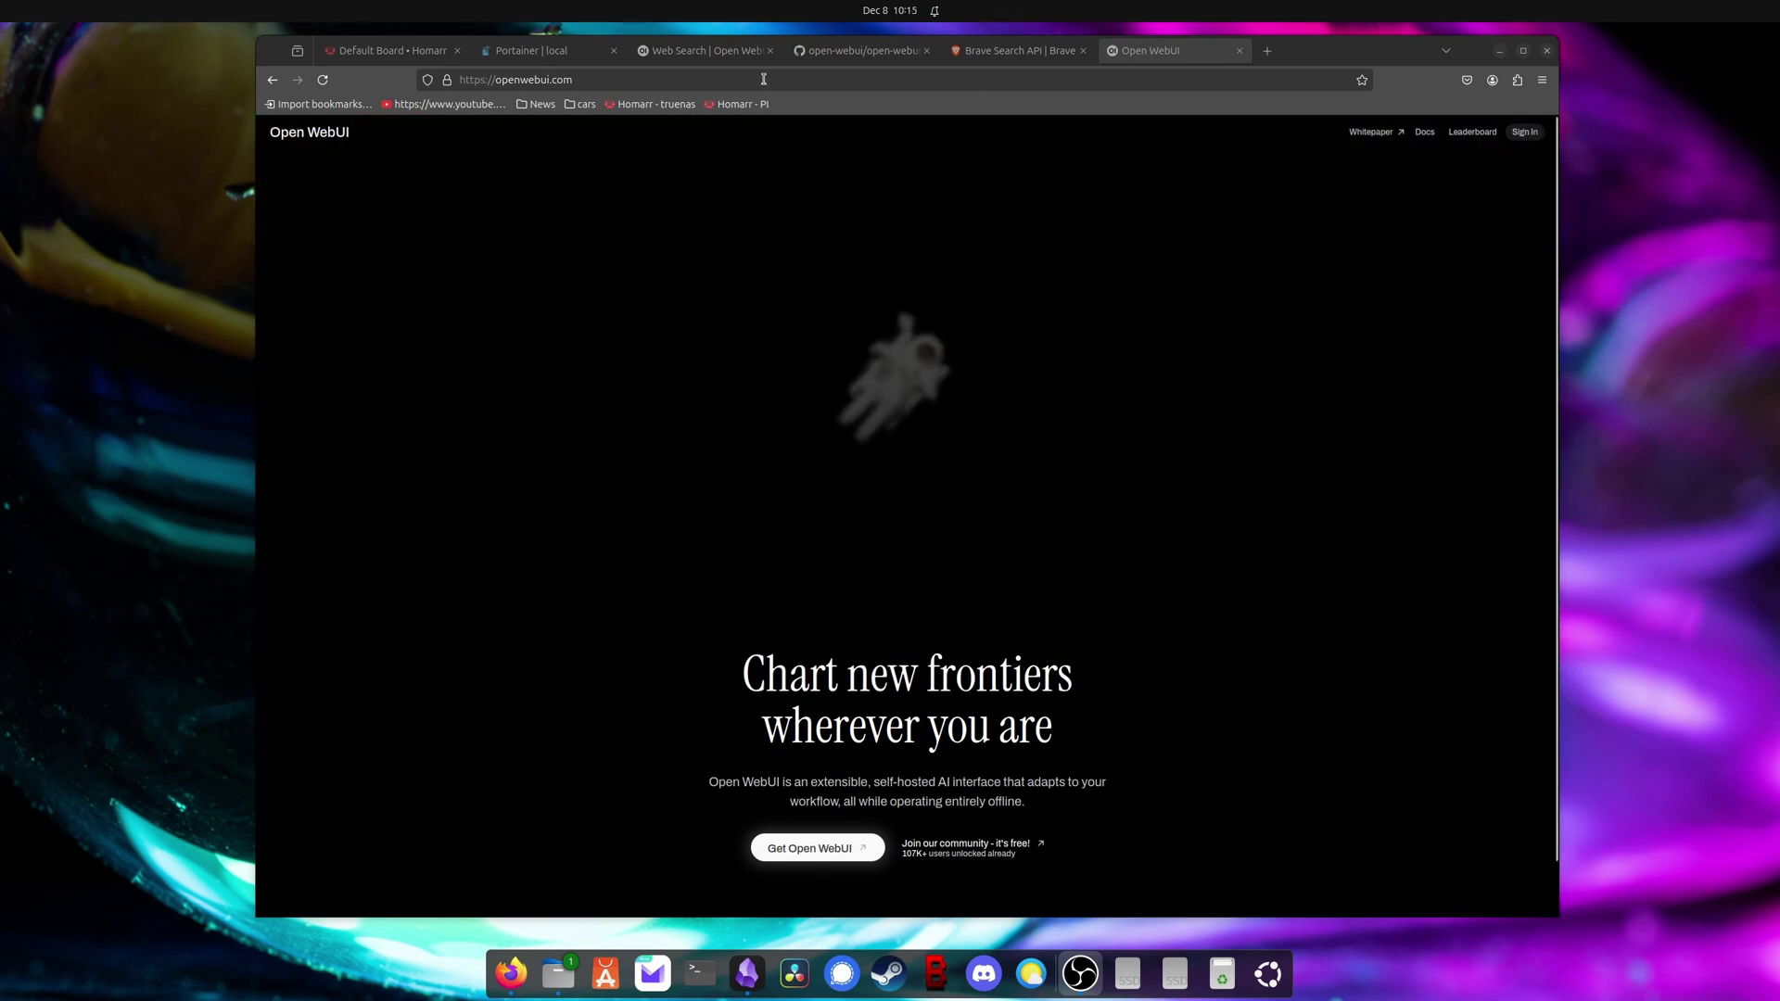
# - In the Web Search docs, jump through the SearchApi, Google PSE and Brave API sections
pyautogui.click(704, 50)
pyautogui.scroll(5, 1535, 530)
pyautogui.moveTo(1557, 620); pyautogui.dragTo(1557, 139)
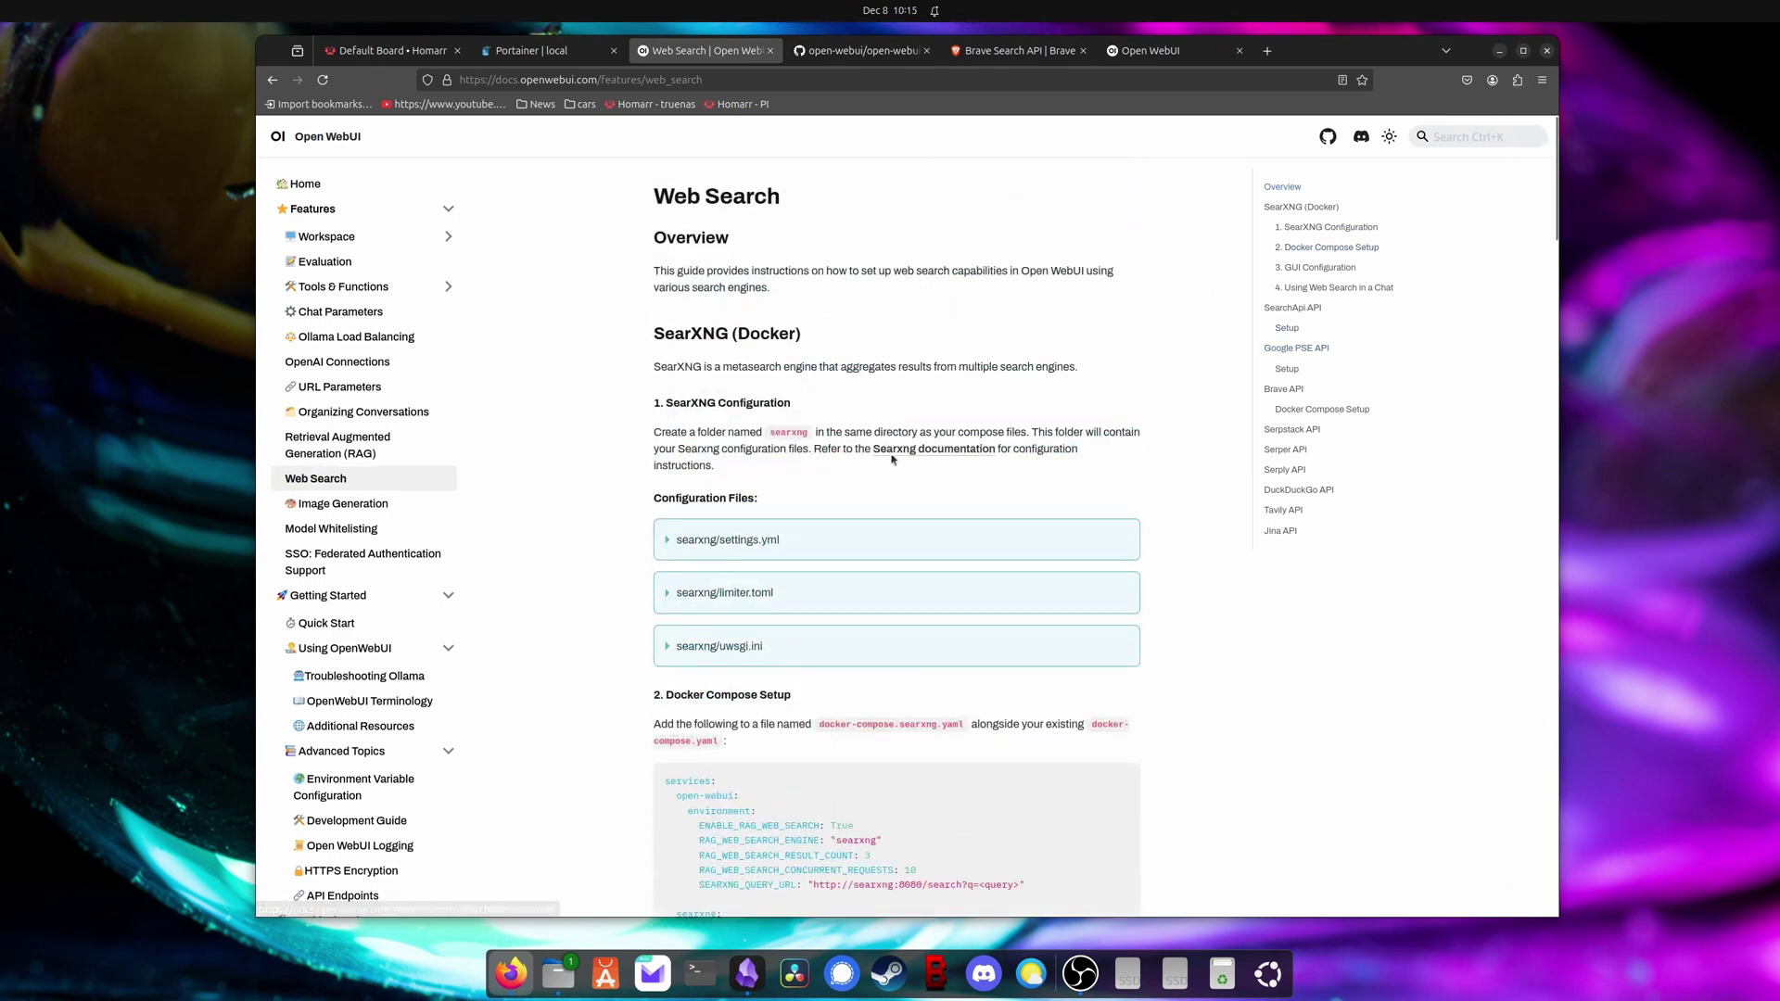
pyautogui.moveTo(653, 335); pyautogui.dragTo(700, 336)
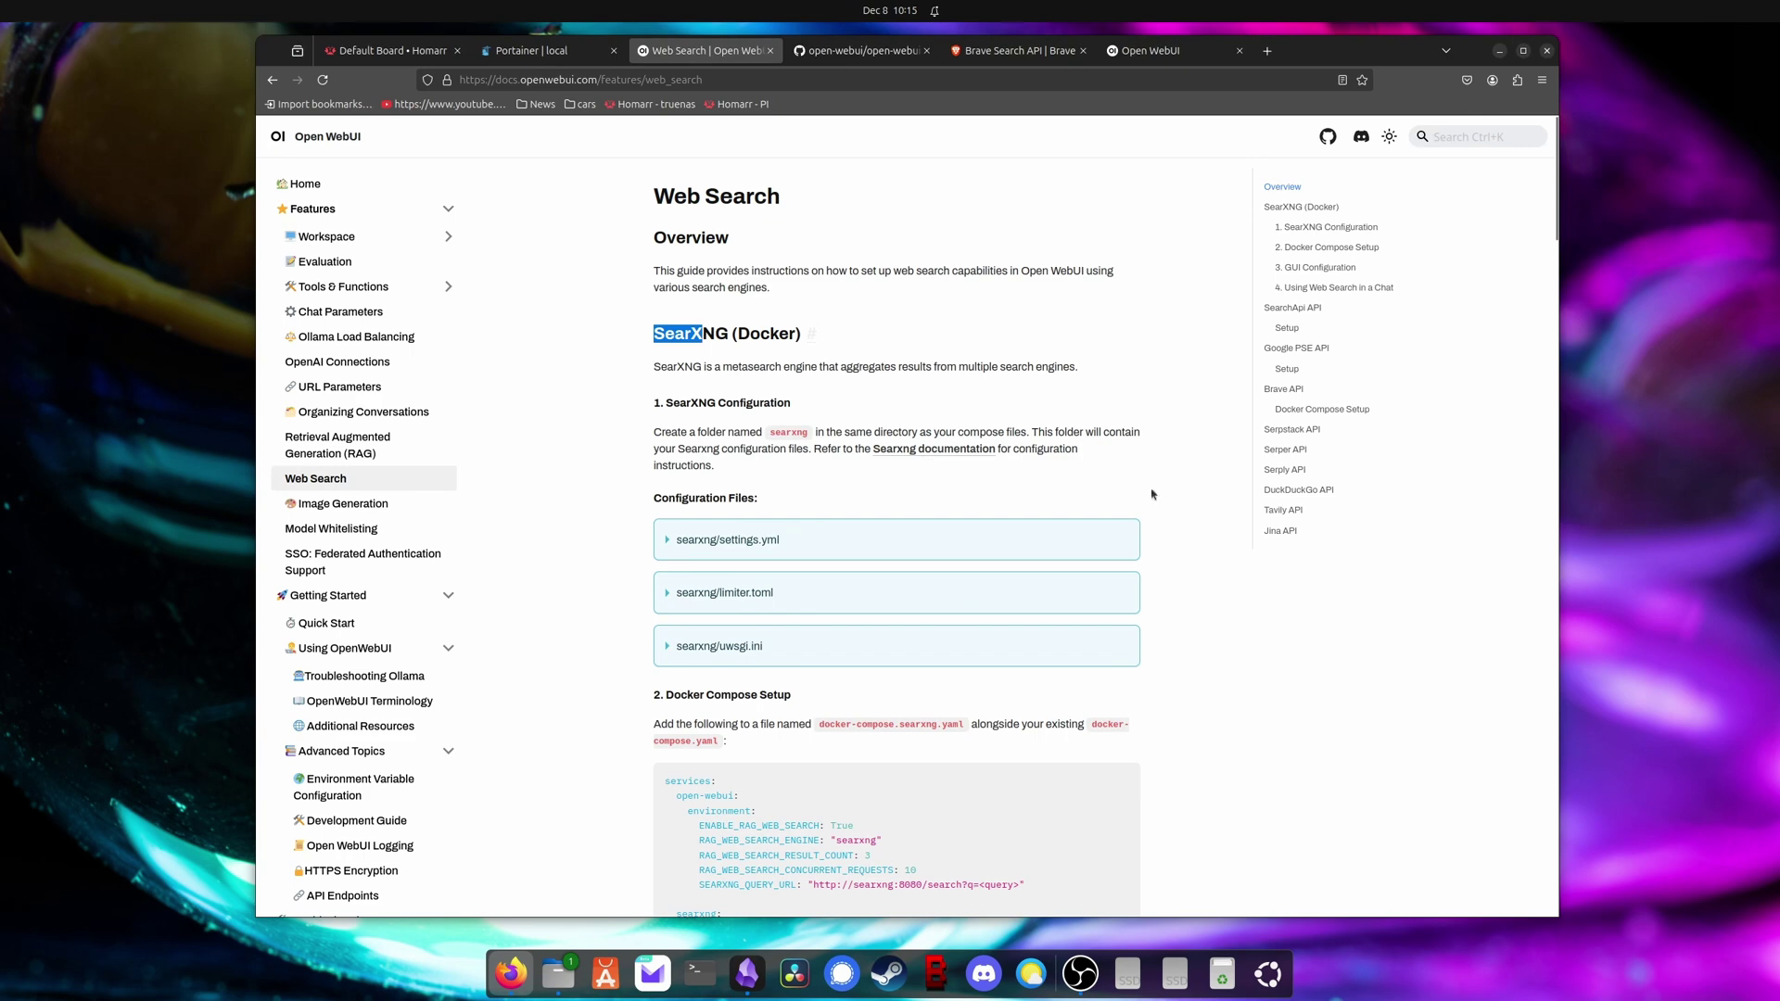
pyautogui.click(1293, 307)
pyautogui.click(1278, 350)
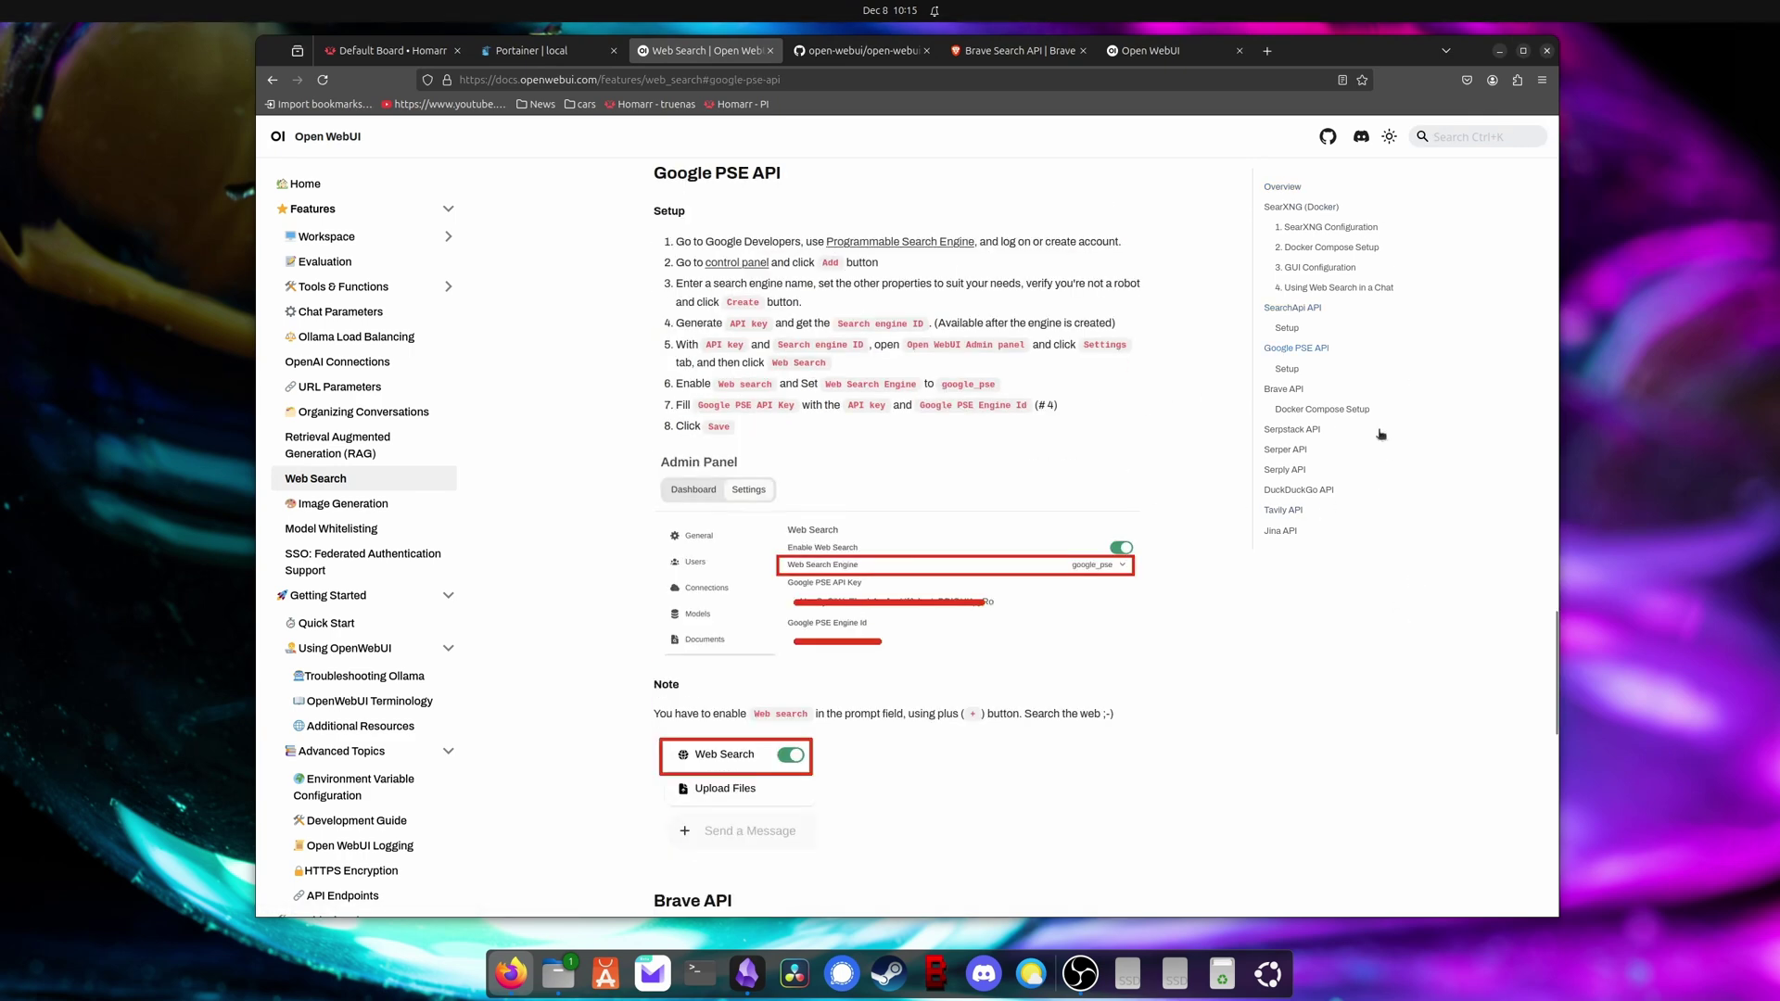
pyautogui.click(1283, 390)
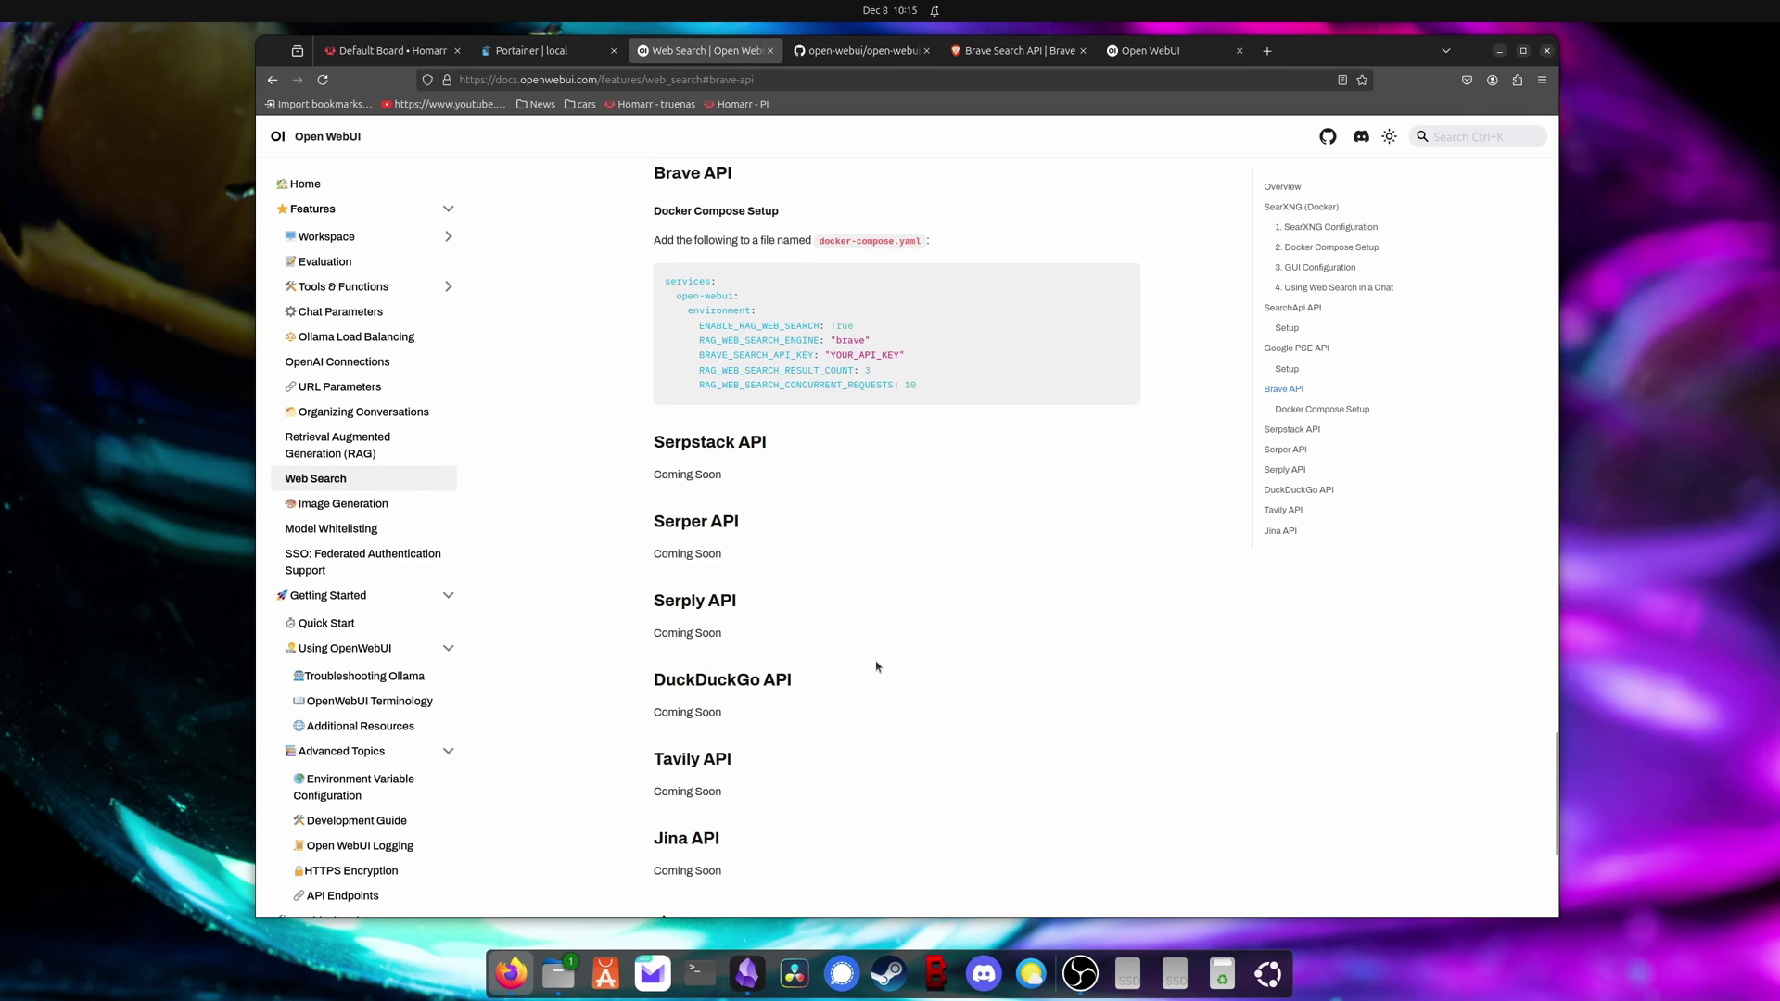
# - Revisit SearXNG, then highlight the Brave API compose environment block and its YOUR_API_KEY placeholder
pyautogui.scroll(7, 890, 677)
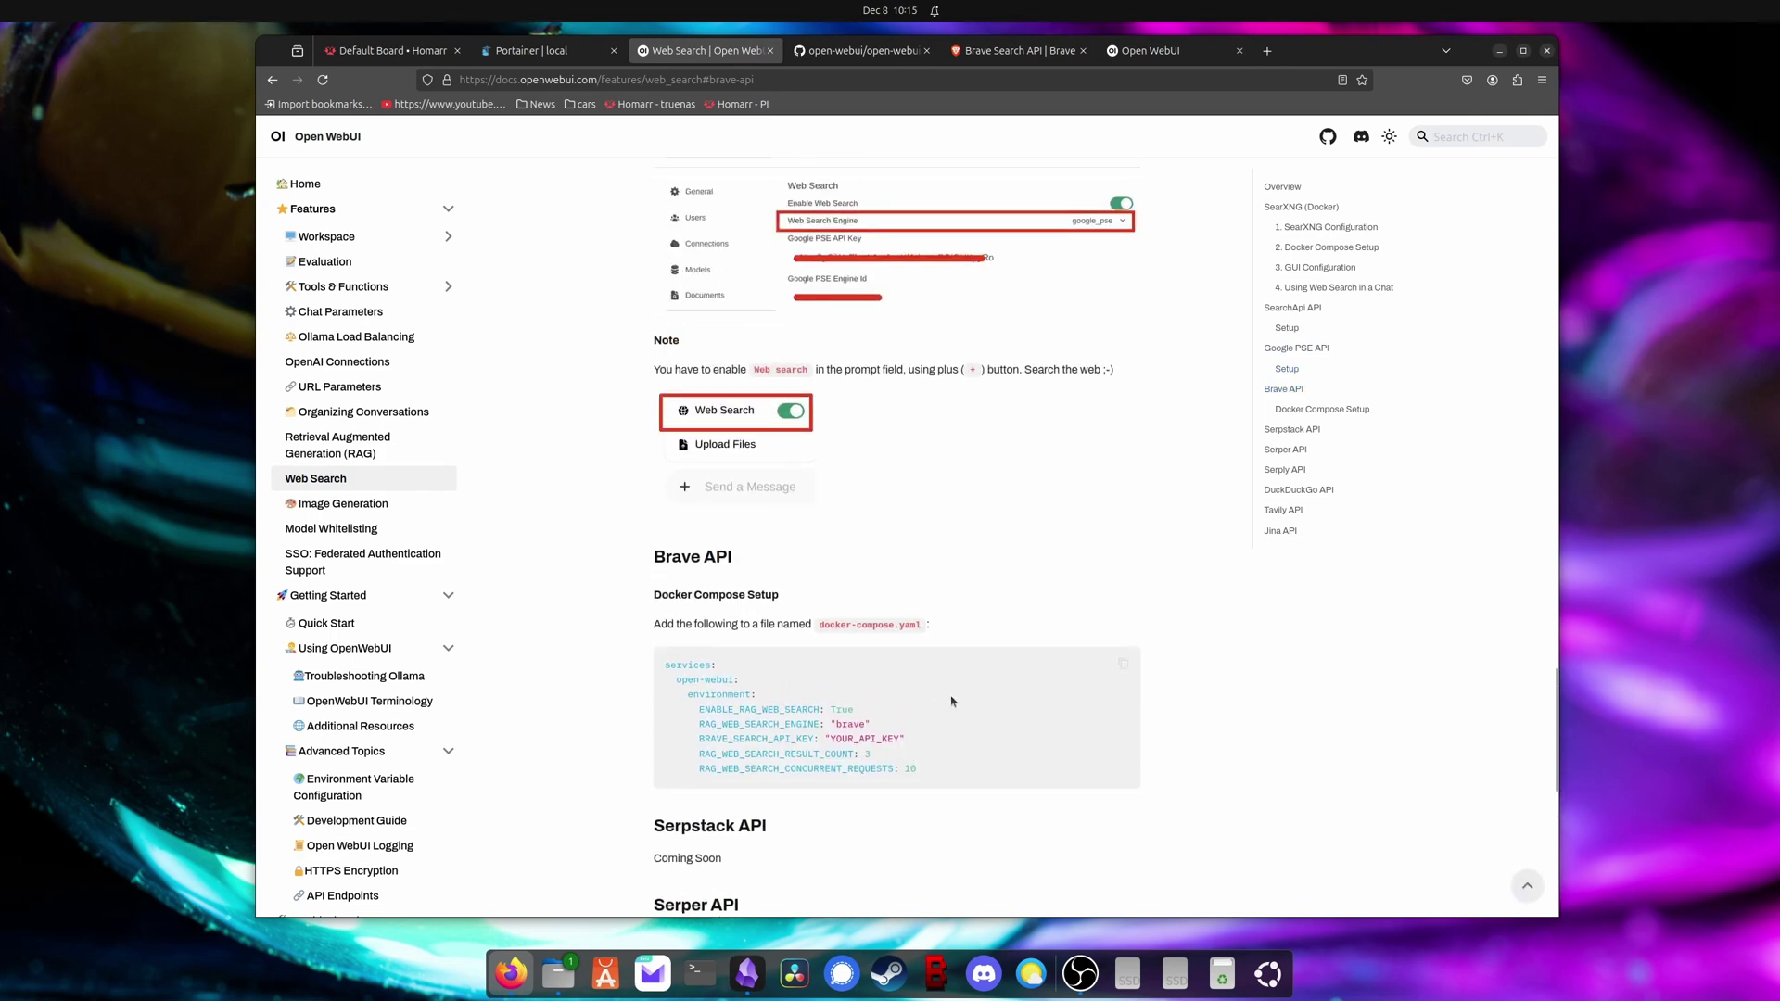
pyautogui.scroll(8, 1503, 620)
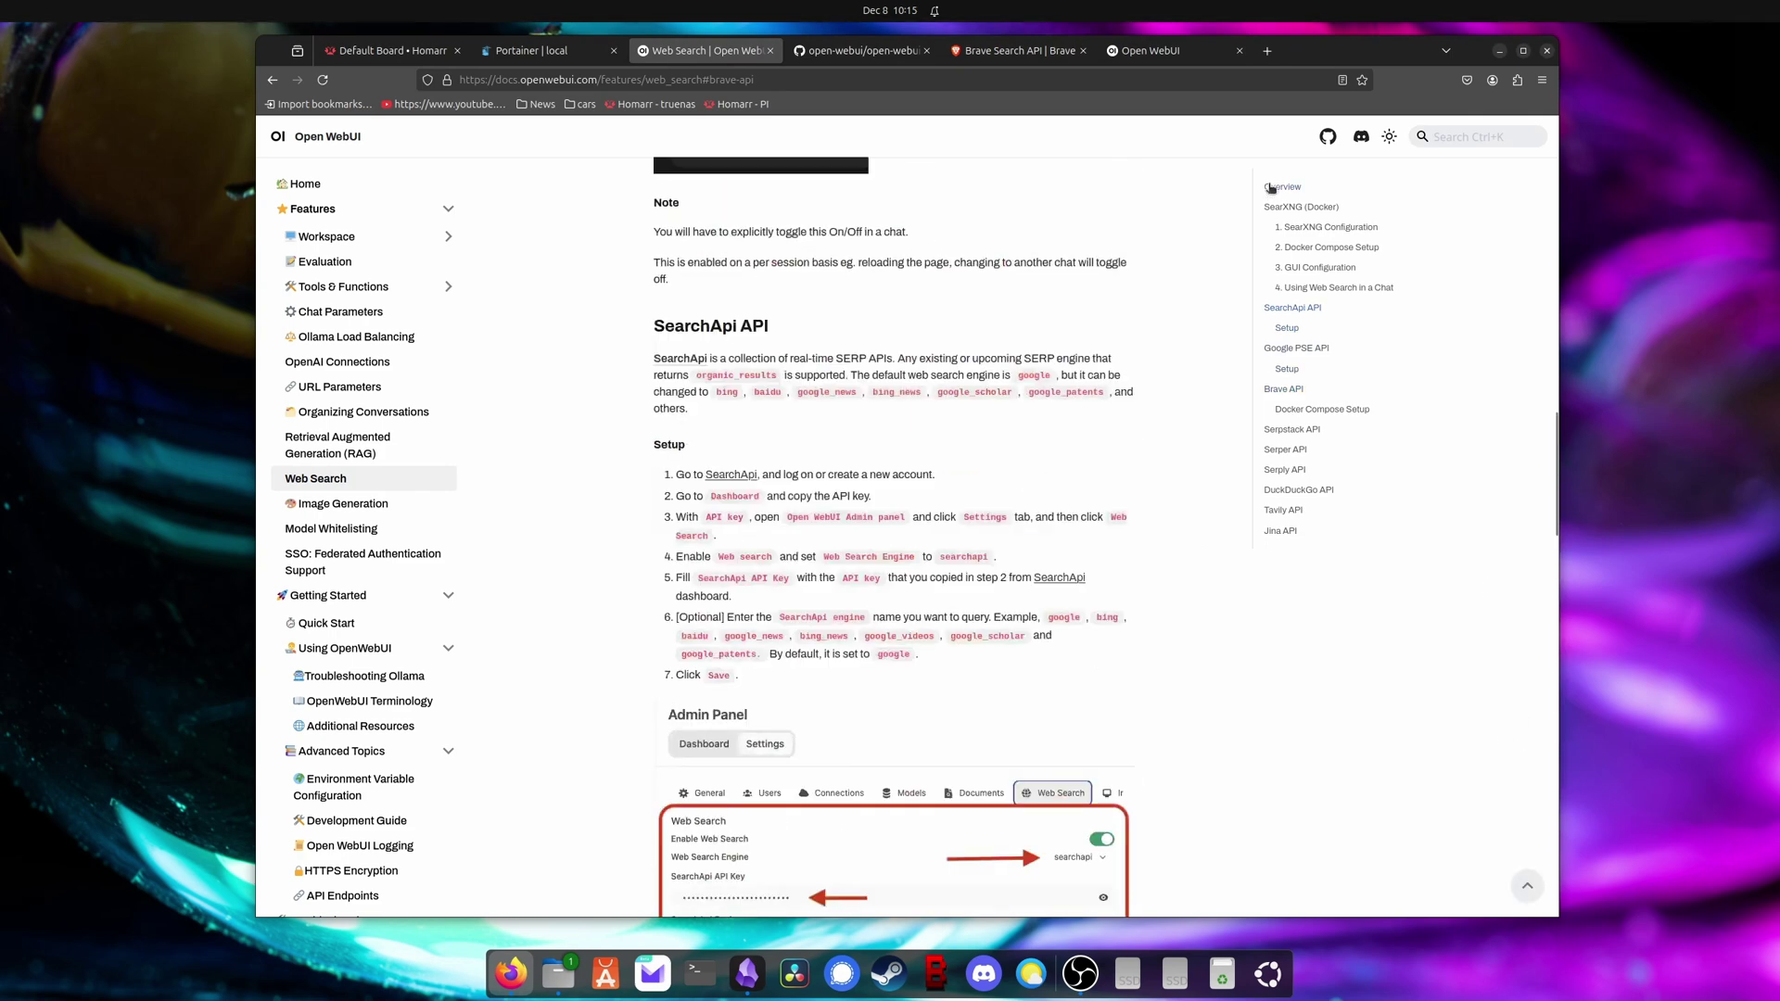
pyautogui.click(1293, 210)
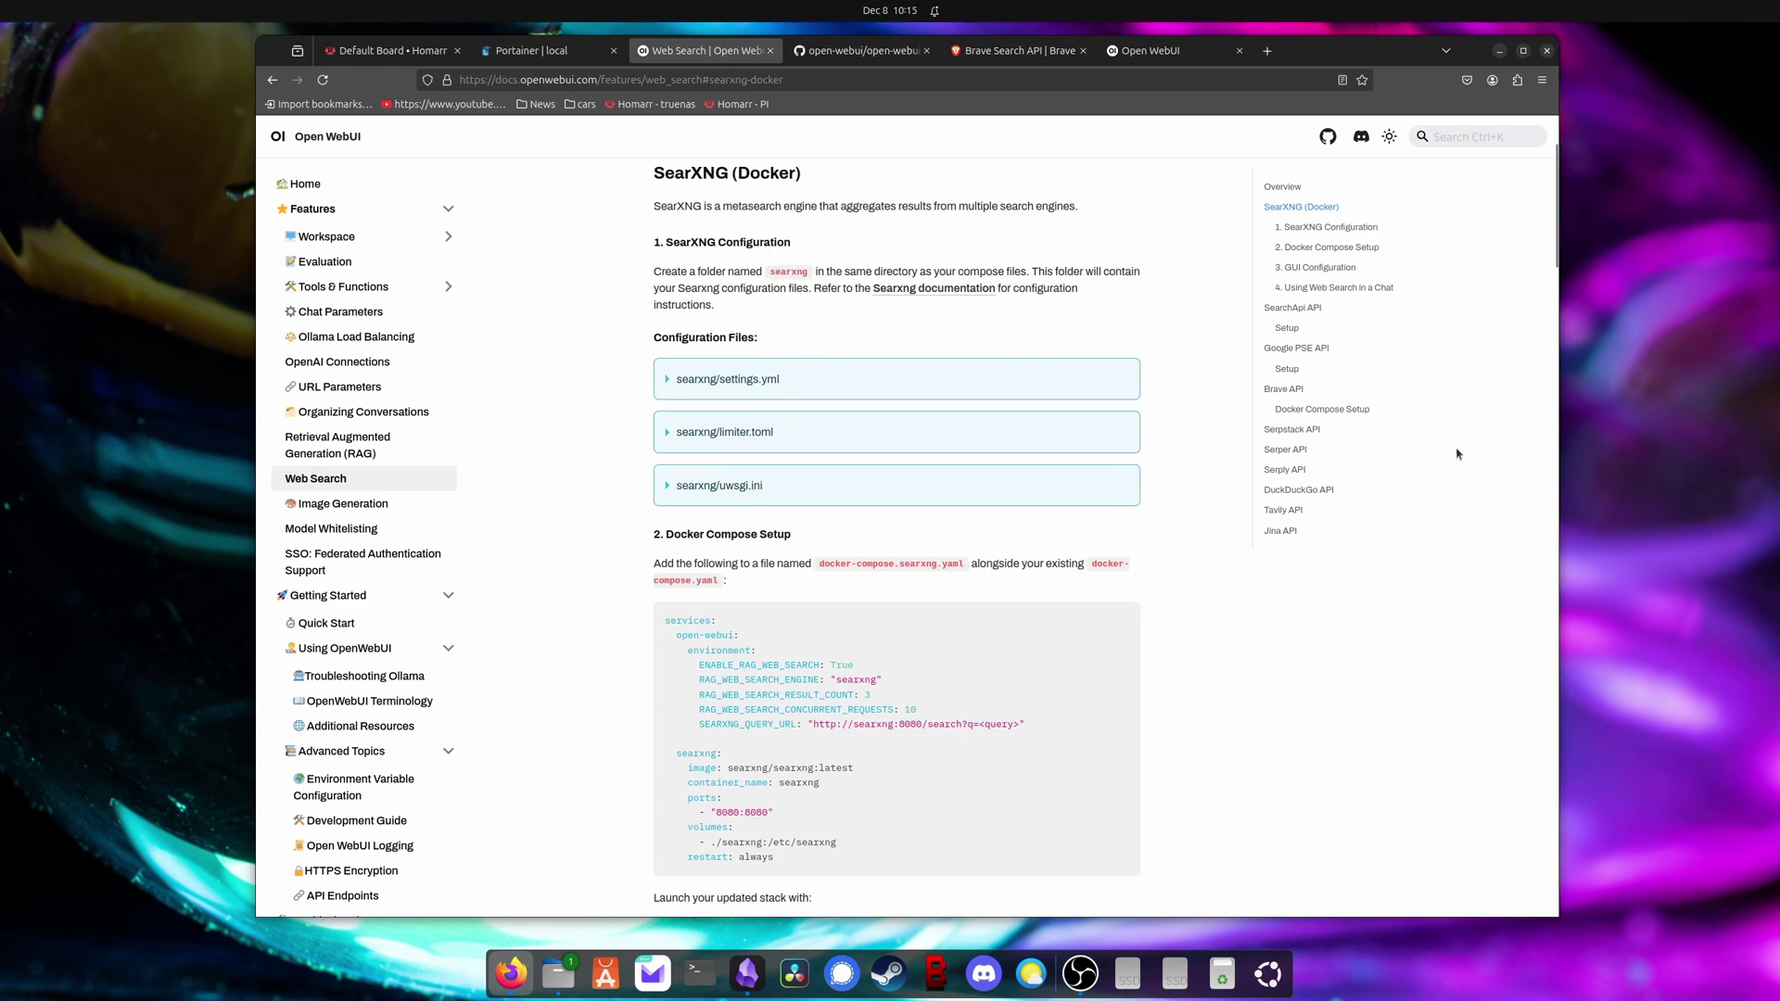
pyautogui.click(1297, 396)
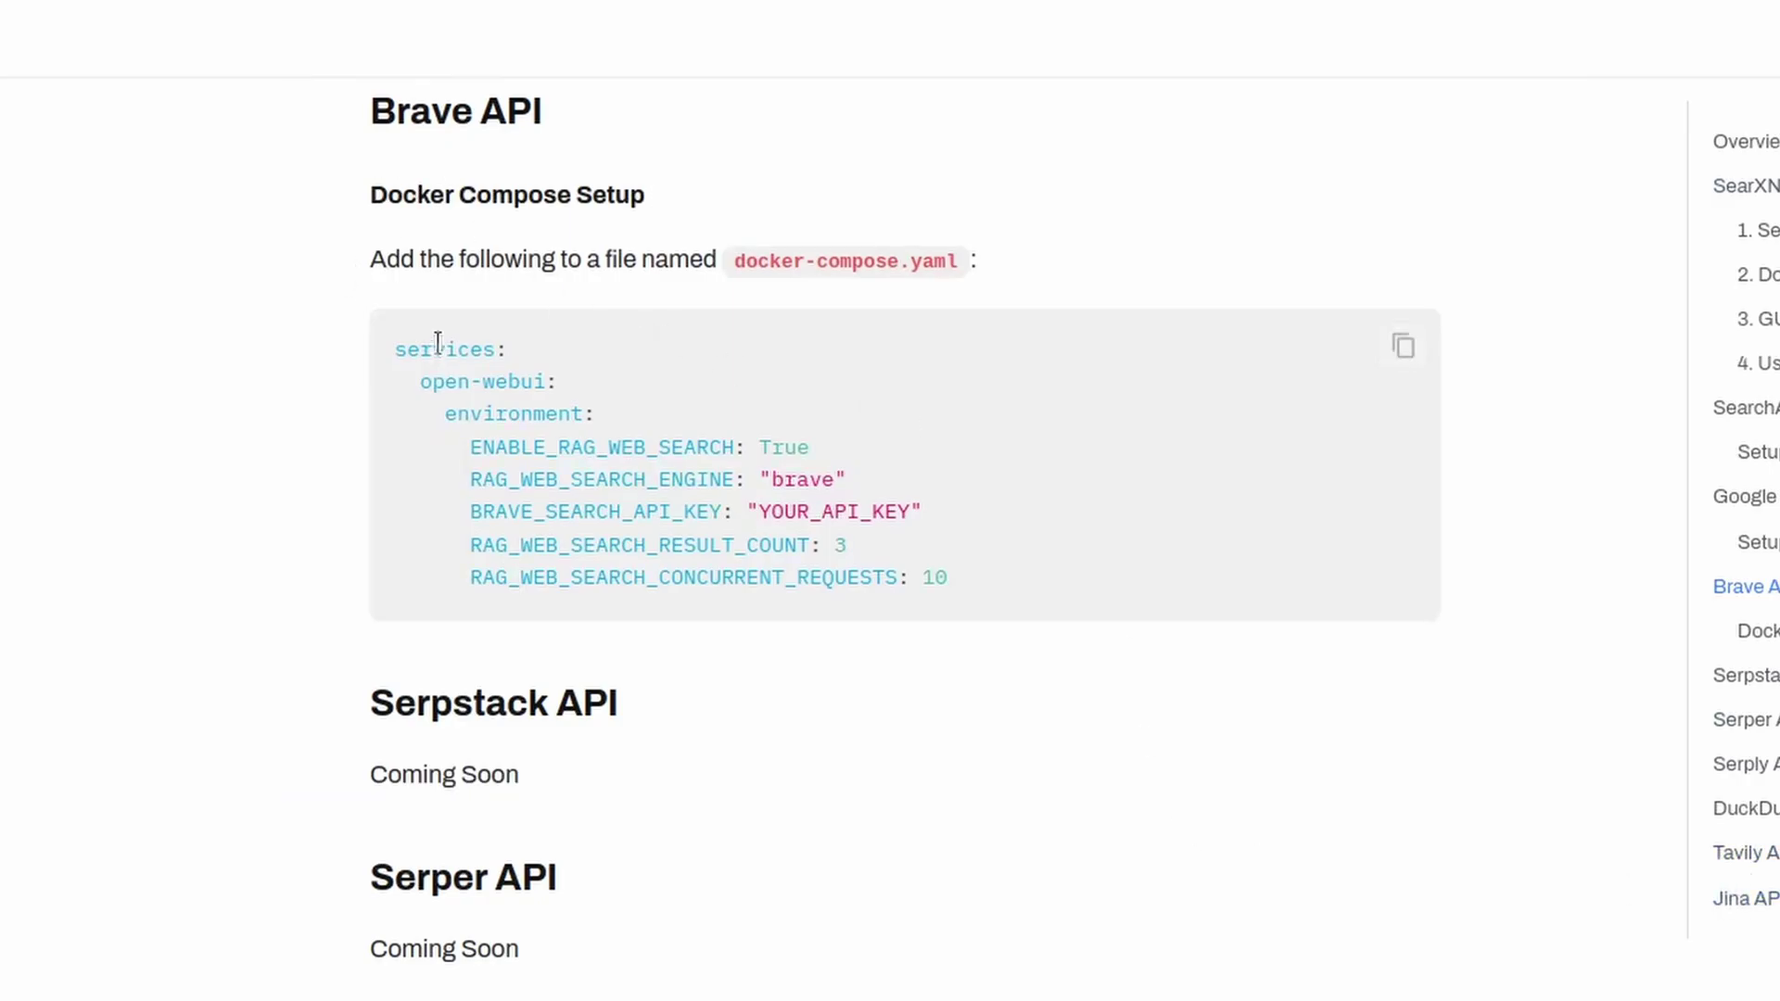
pyautogui.moveTo(436, 343); pyautogui.dragTo(883, 578)
pyautogui.click(883, 578)
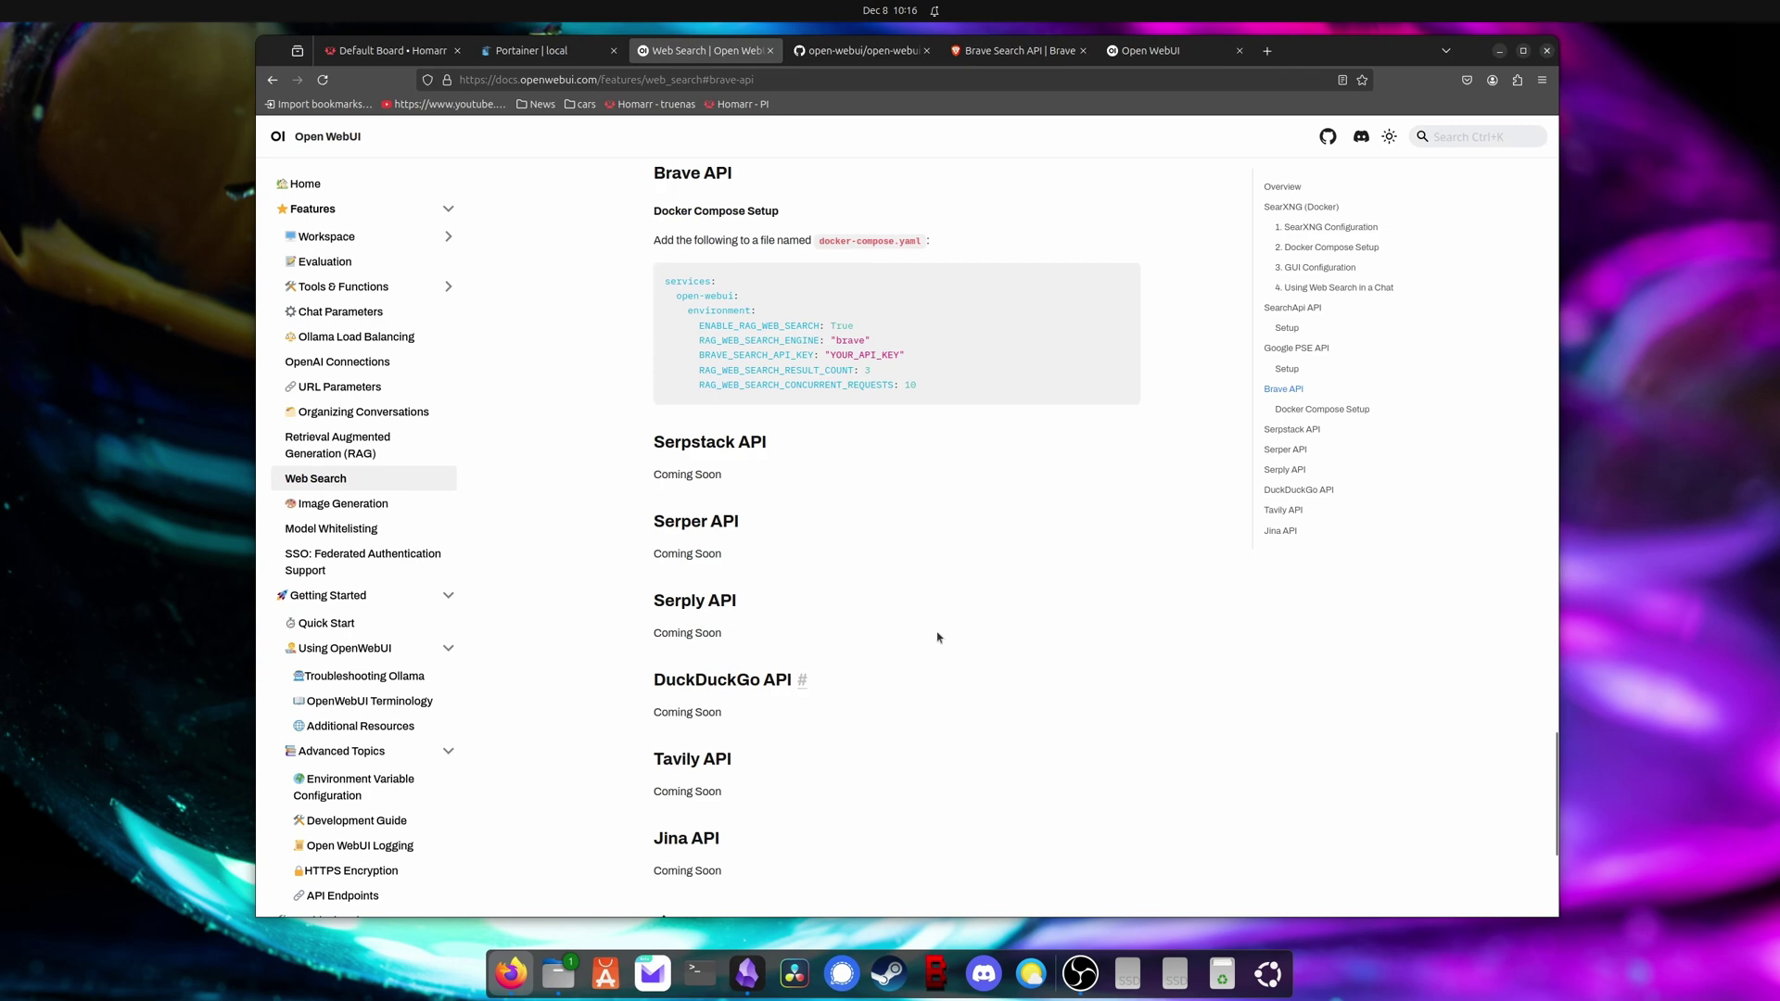
pyautogui.moveTo(822, 358); pyautogui.dragTo(914, 361)
# - Scroll the Brave Search API page to the Free, Base and Pro Data for AI plans
pyautogui.click(1035, 56)
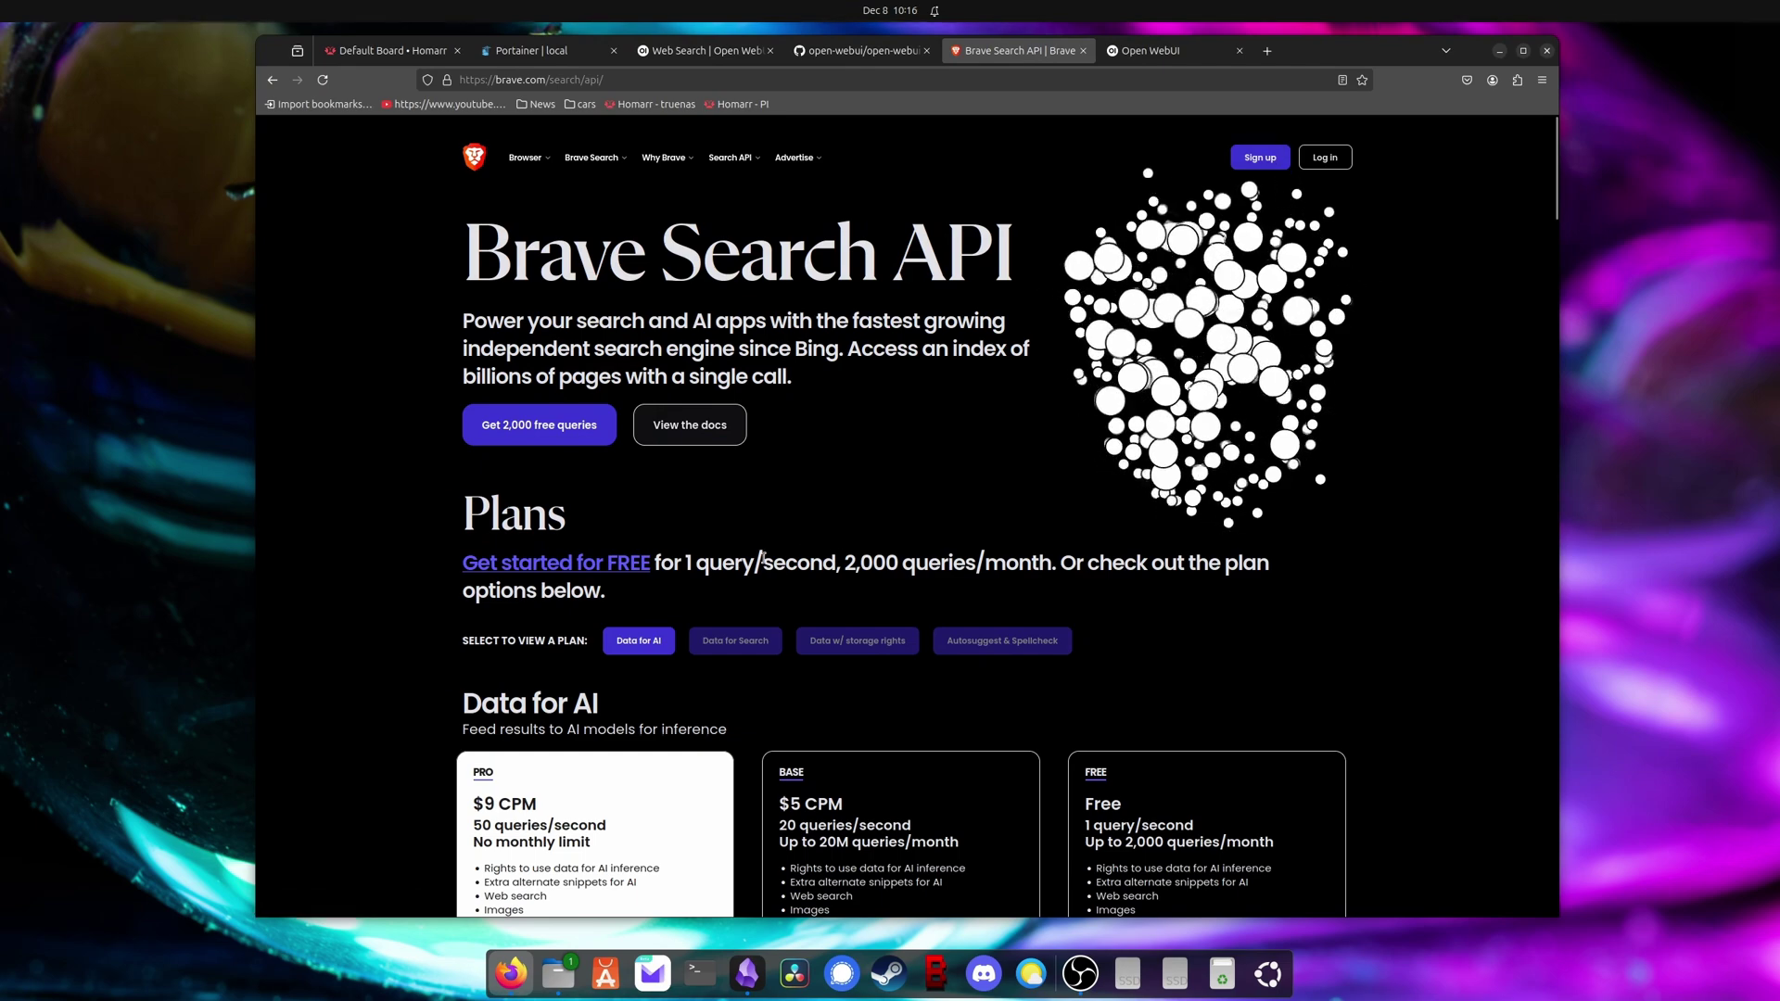
pyautogui.scroll(-2, 891, 573)
pyautogui.scroll(2, 764, 558)
pyautogui.scroll(-4, 764, 557)
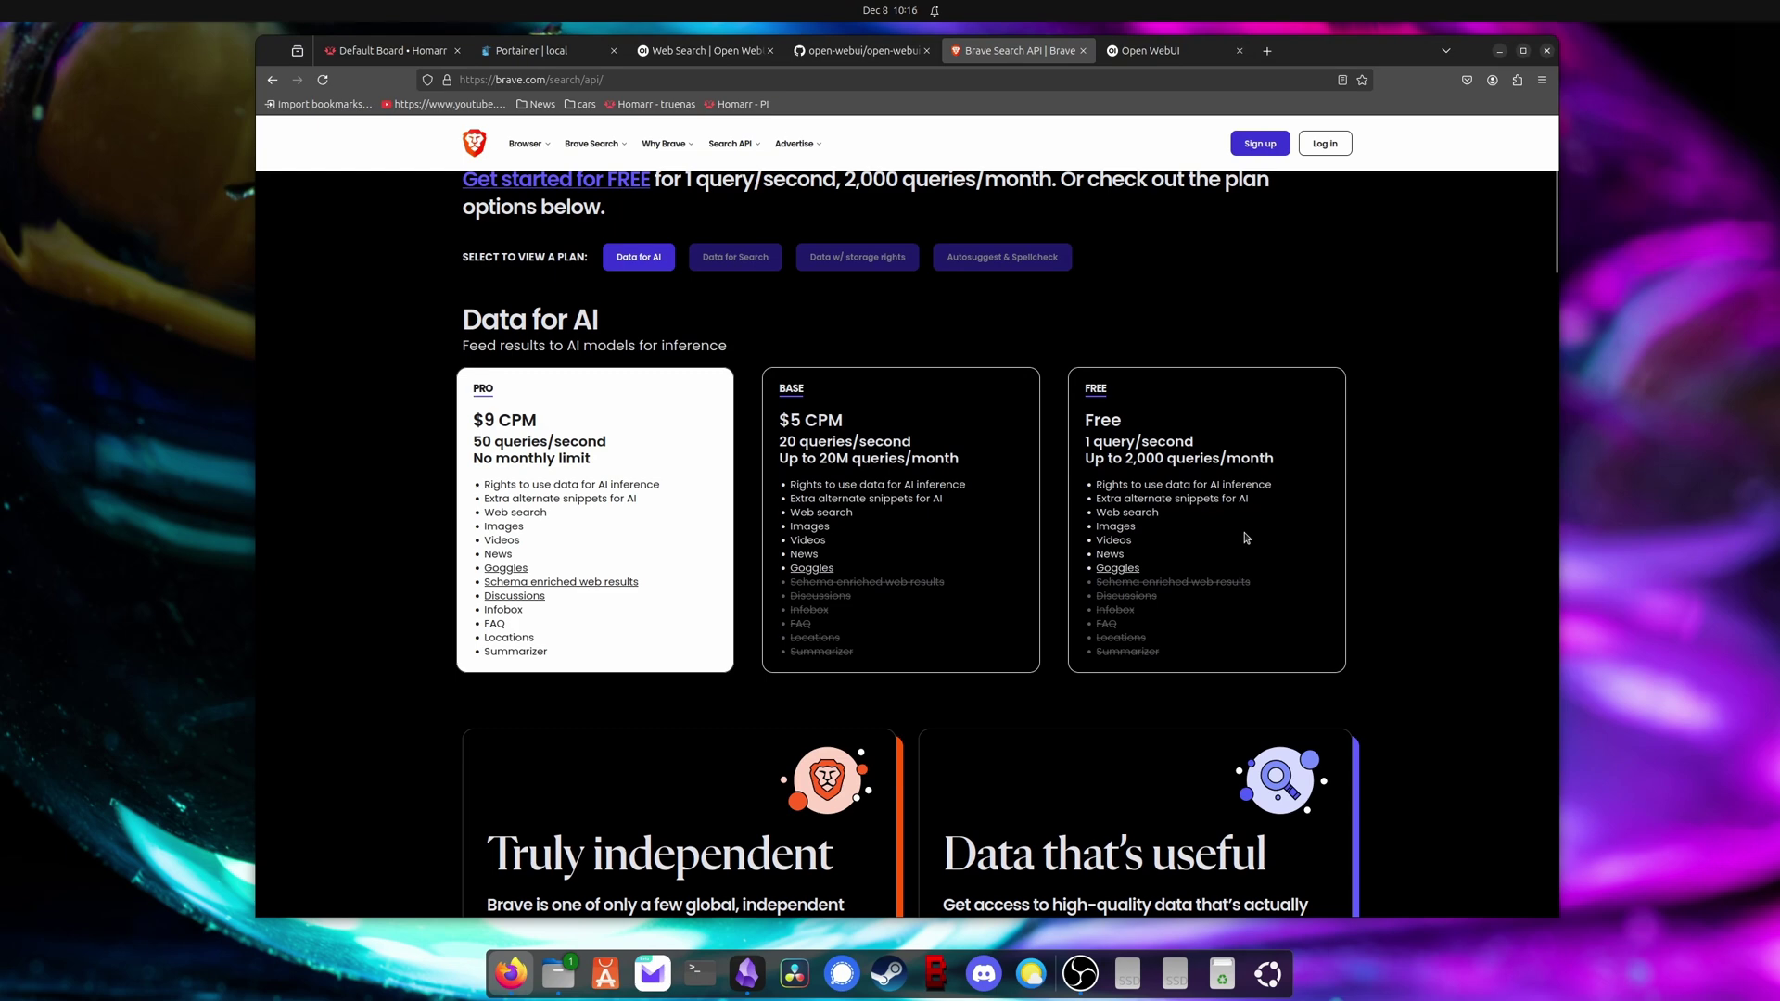
pyautogui.scroll(3, 1248, 538)
pyautogui.scroll(3, 1247, 538)
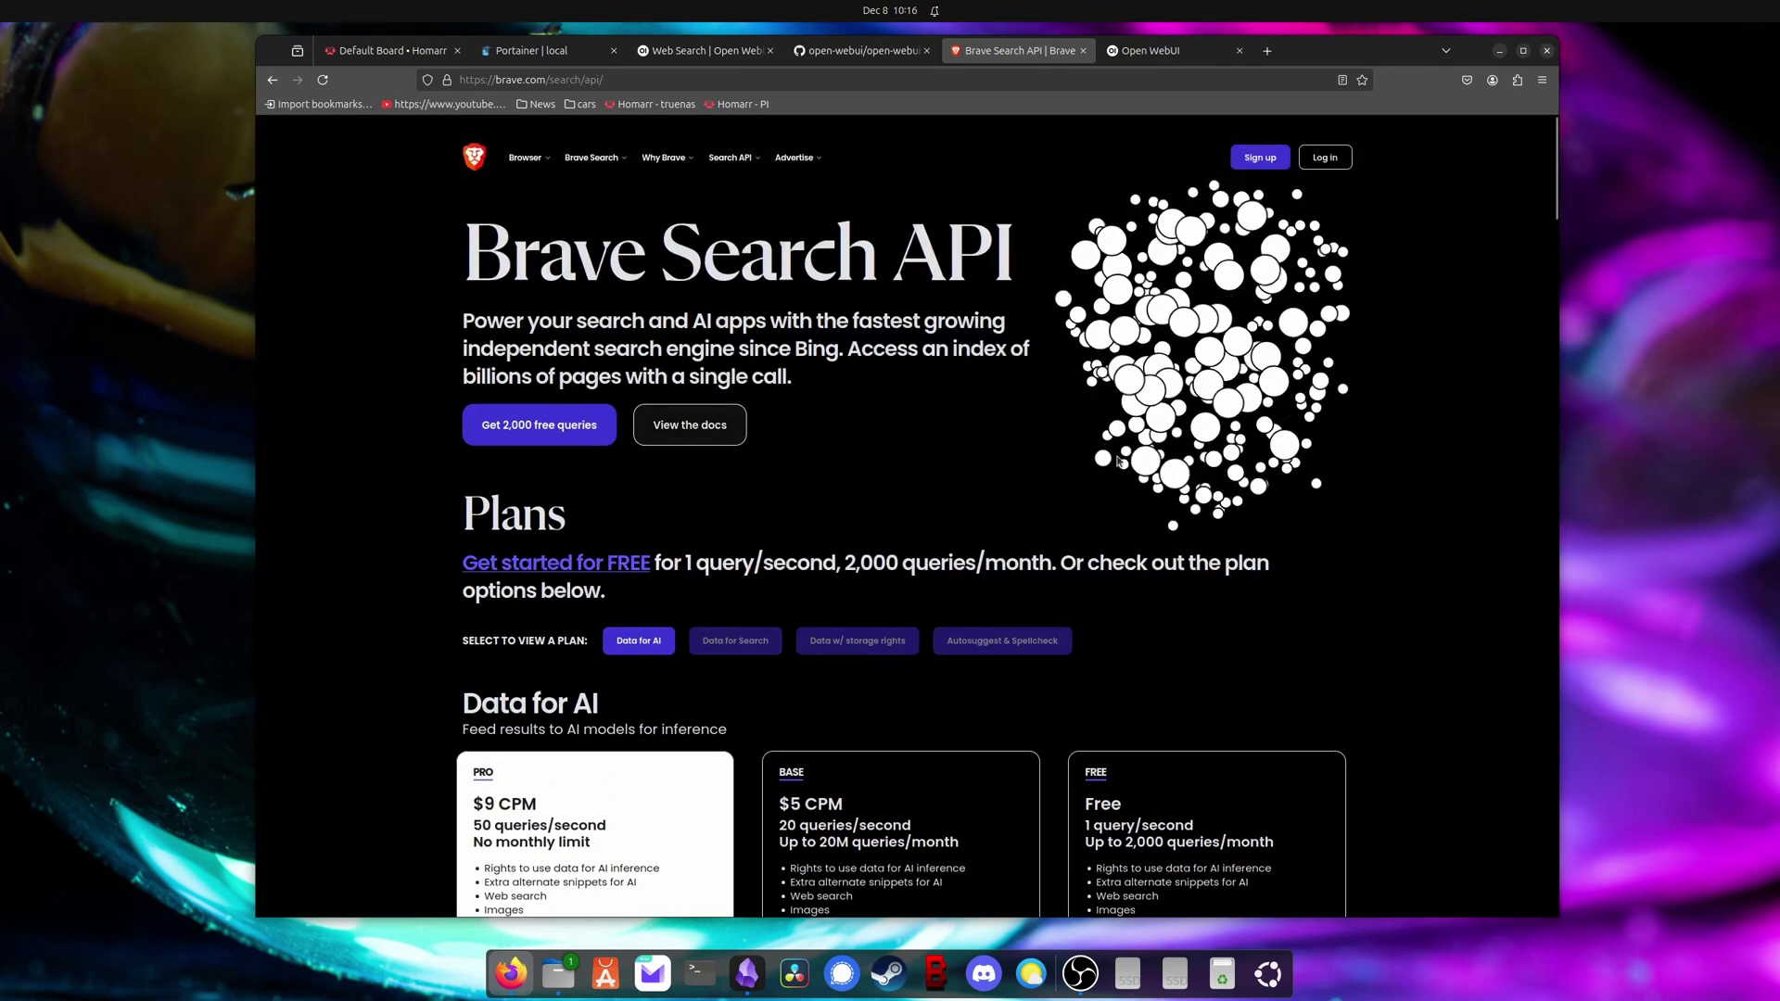
pyautogui.scroll(-4, 1120, 586)
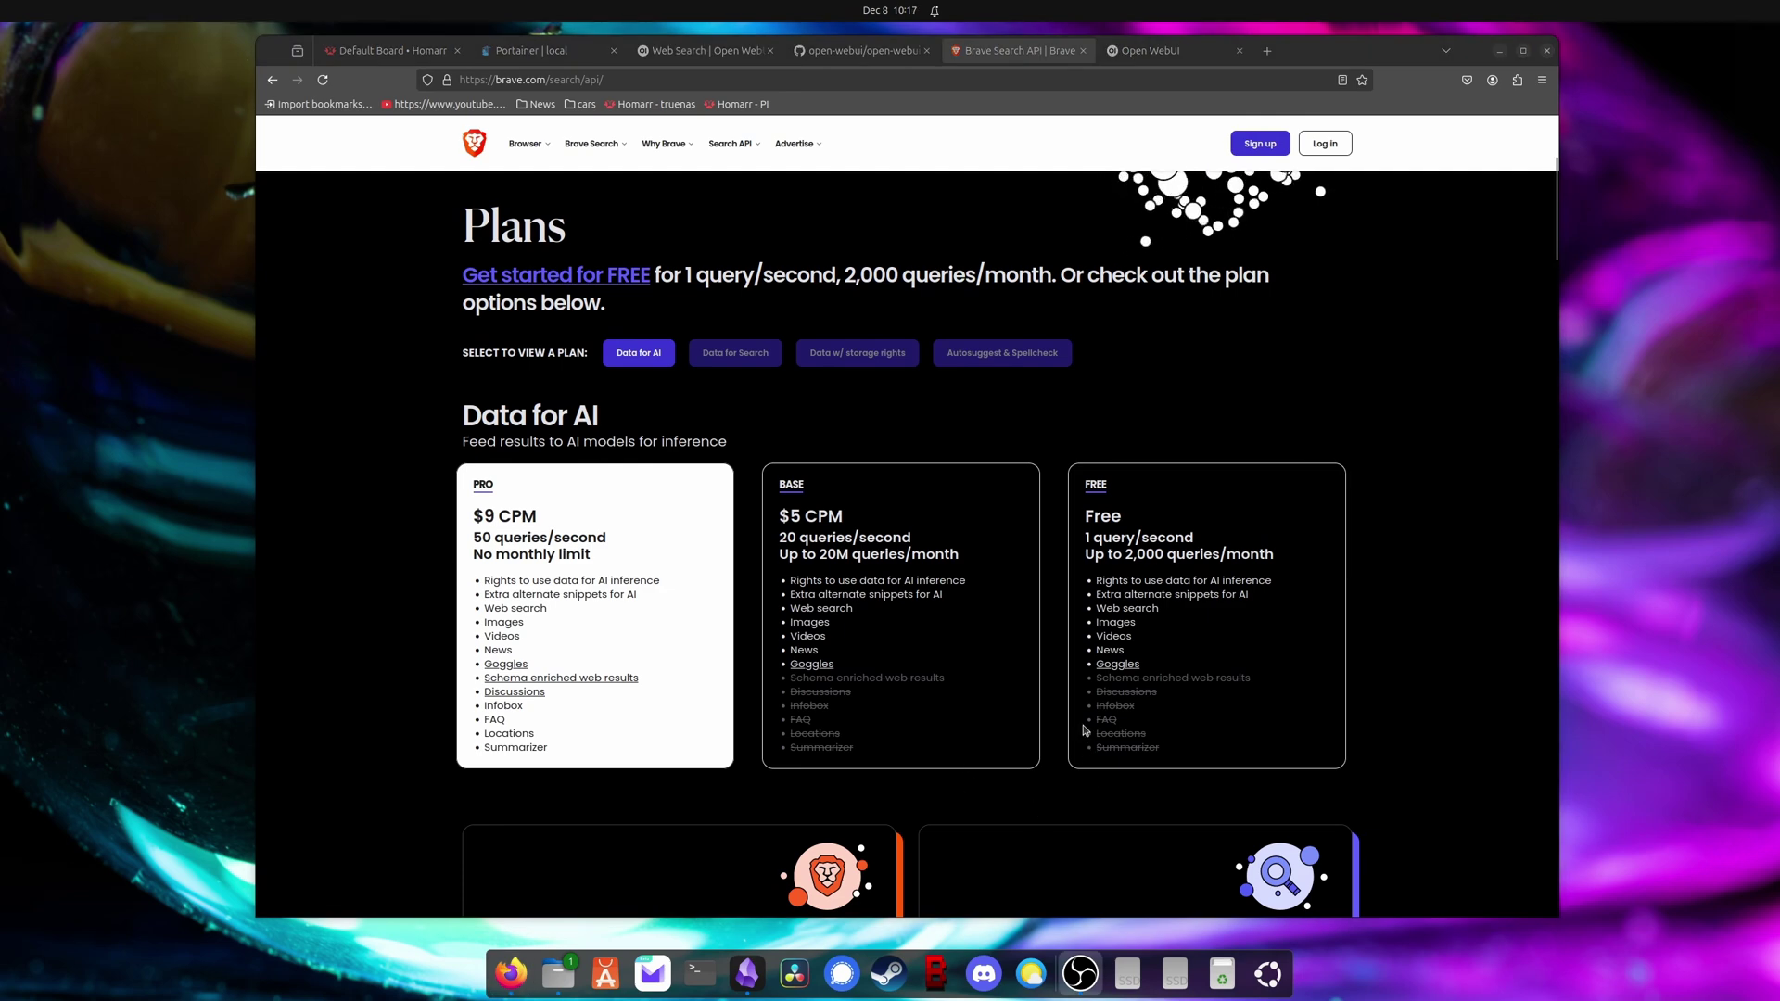
# - Compare the openwebui stack's web search environment lines 10–14 with the docs, highlighting the True value
pyautogui.click(548, 59)
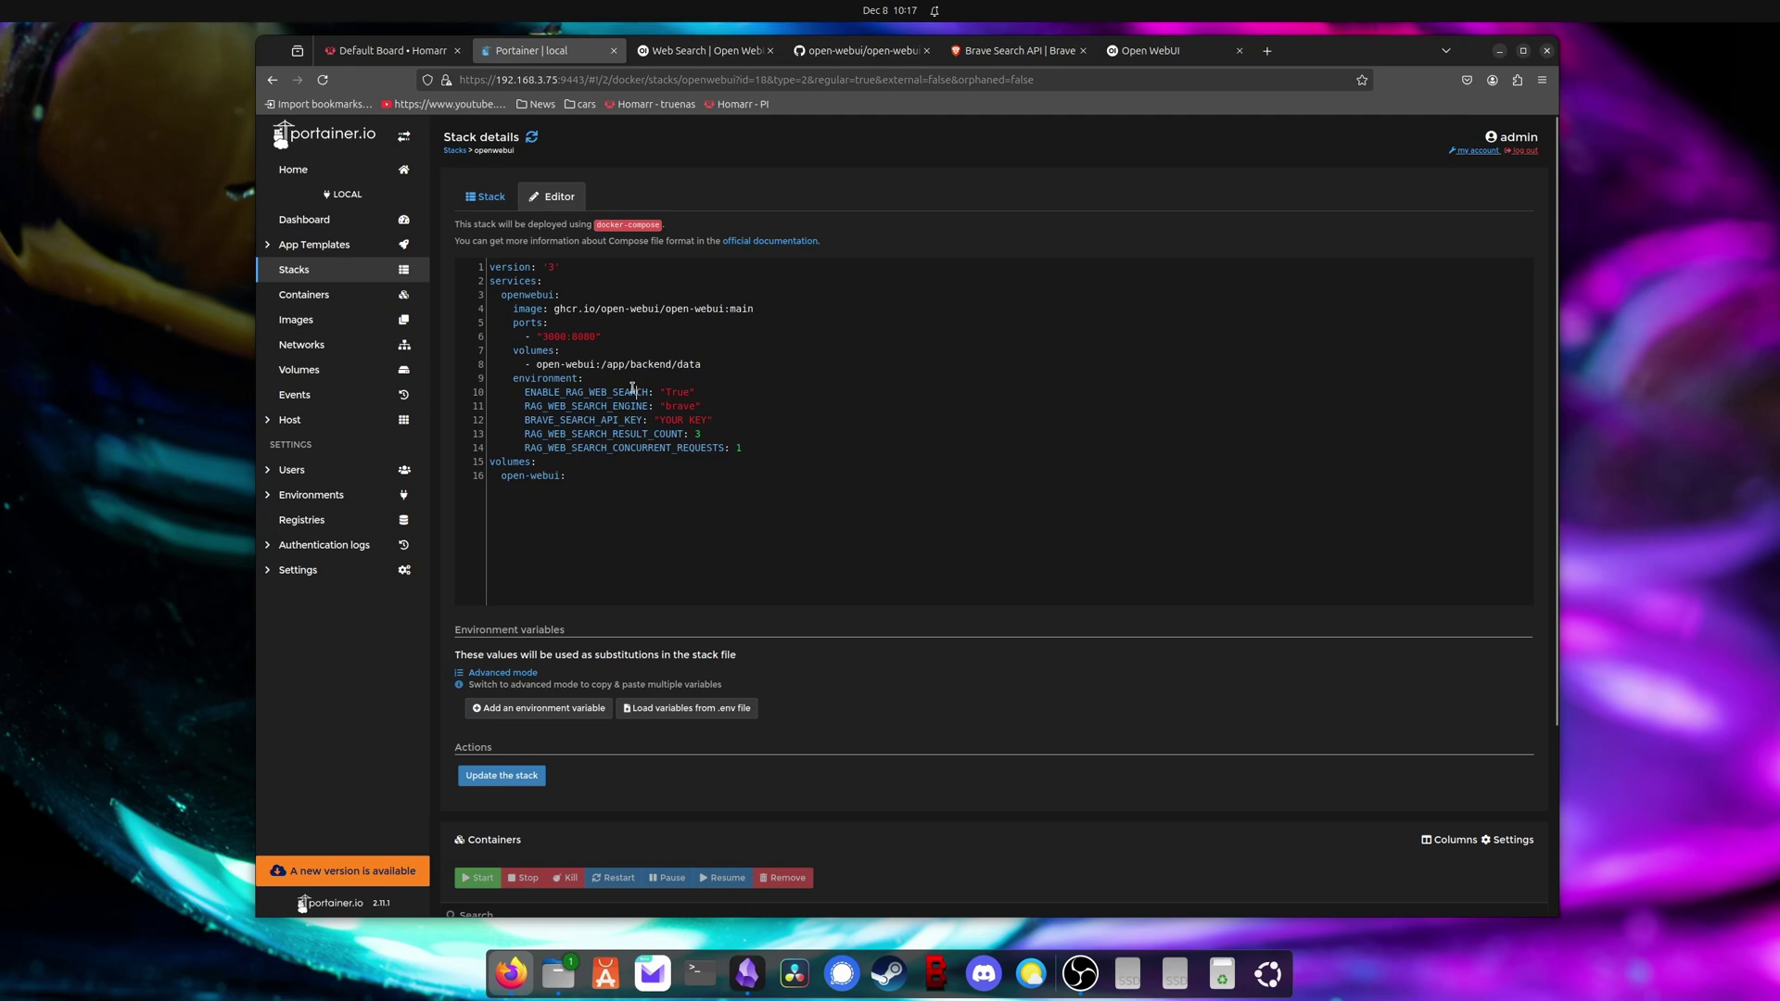
pyautogui.click(689, 53)
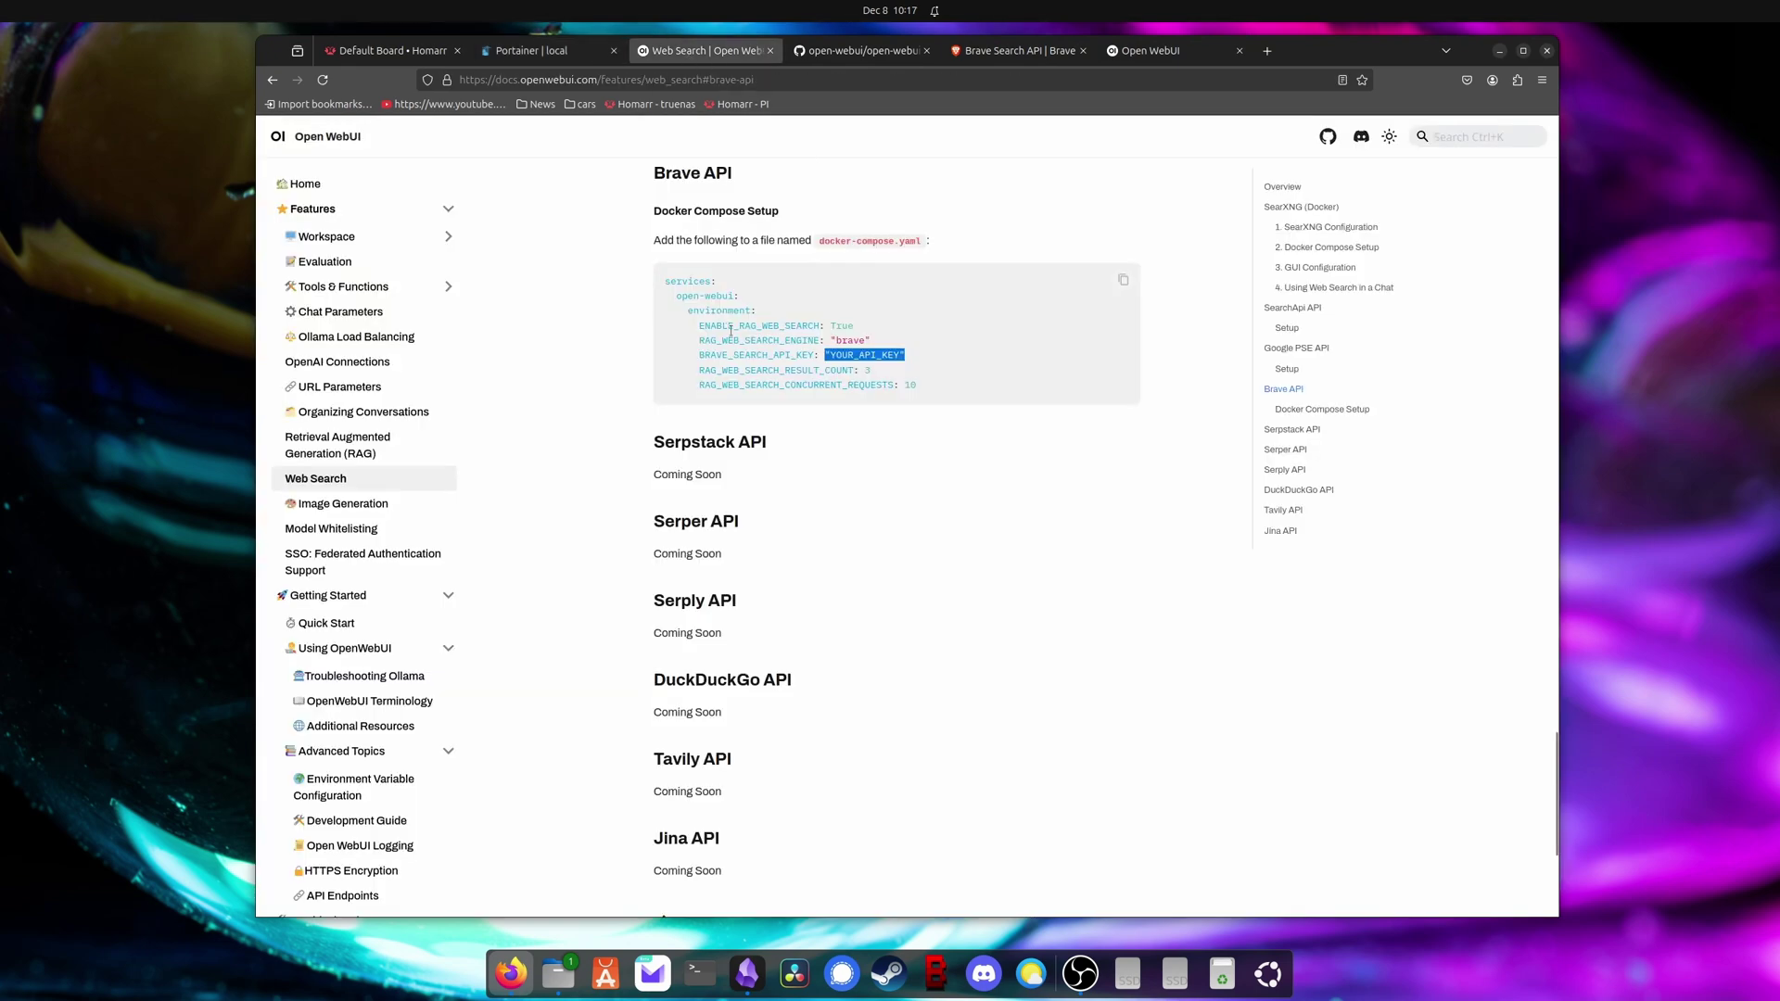
pyautogui.click(531, 51)
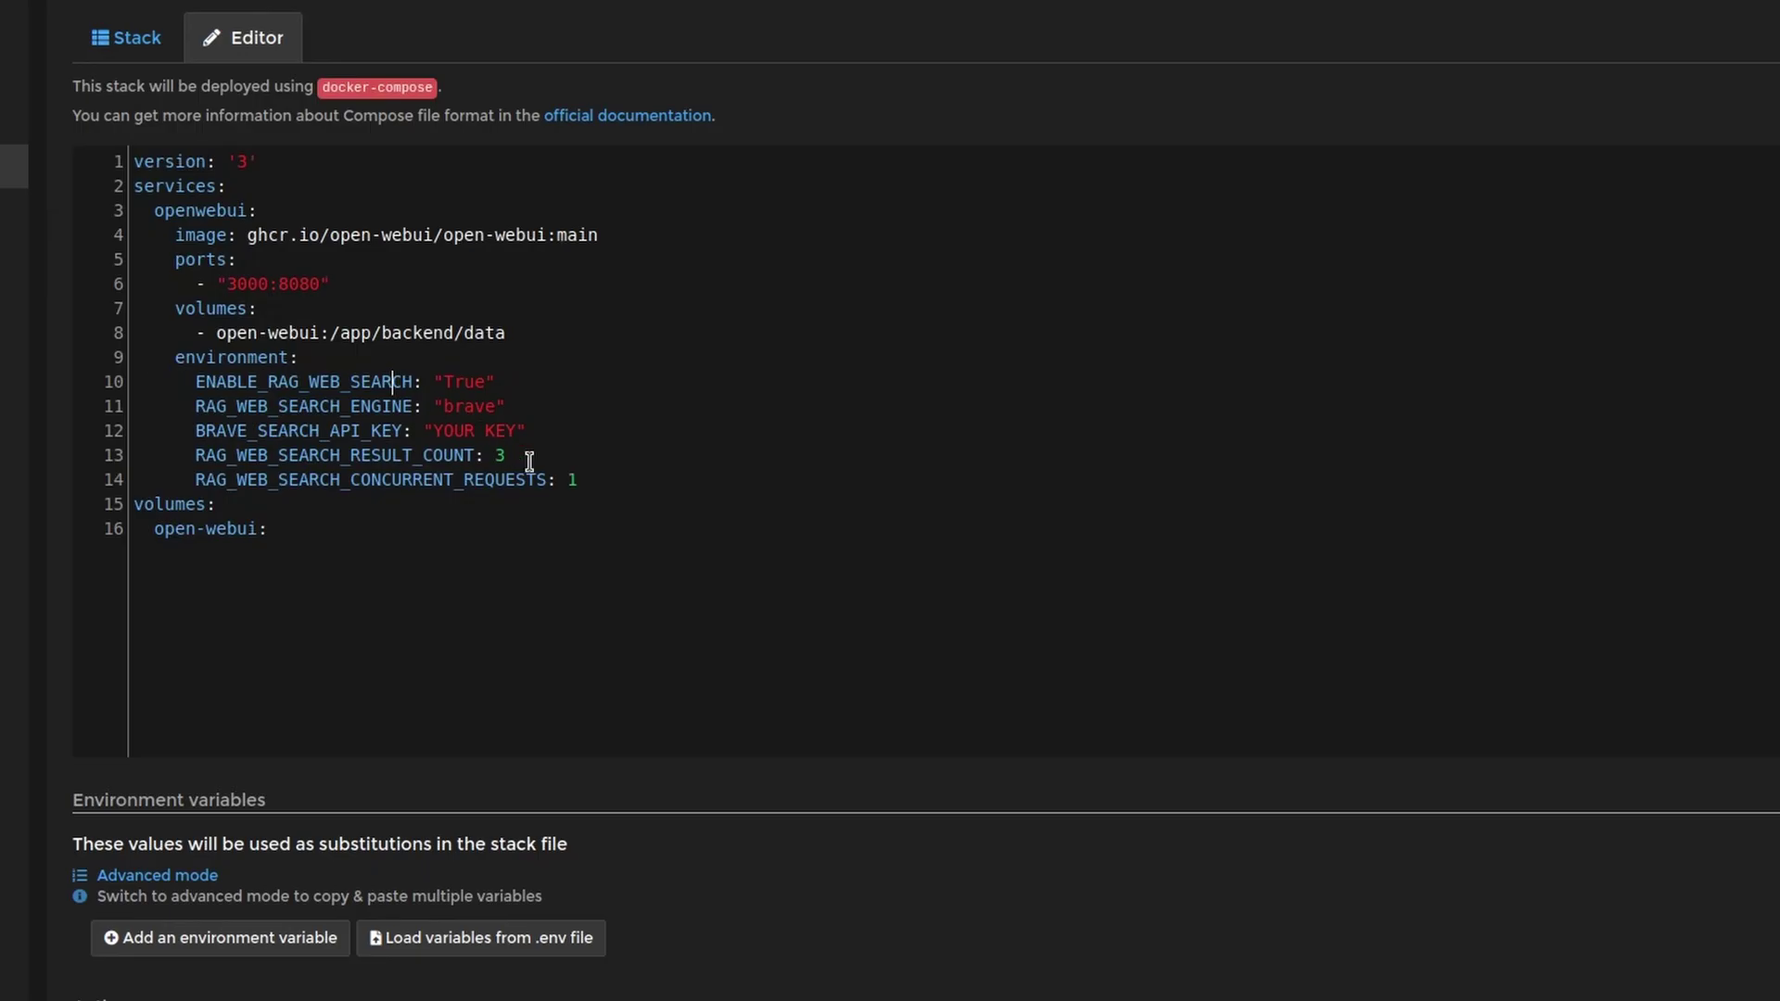
pyautogui.moveTo(758, 449); pyautogui.dragTo(478, 384)
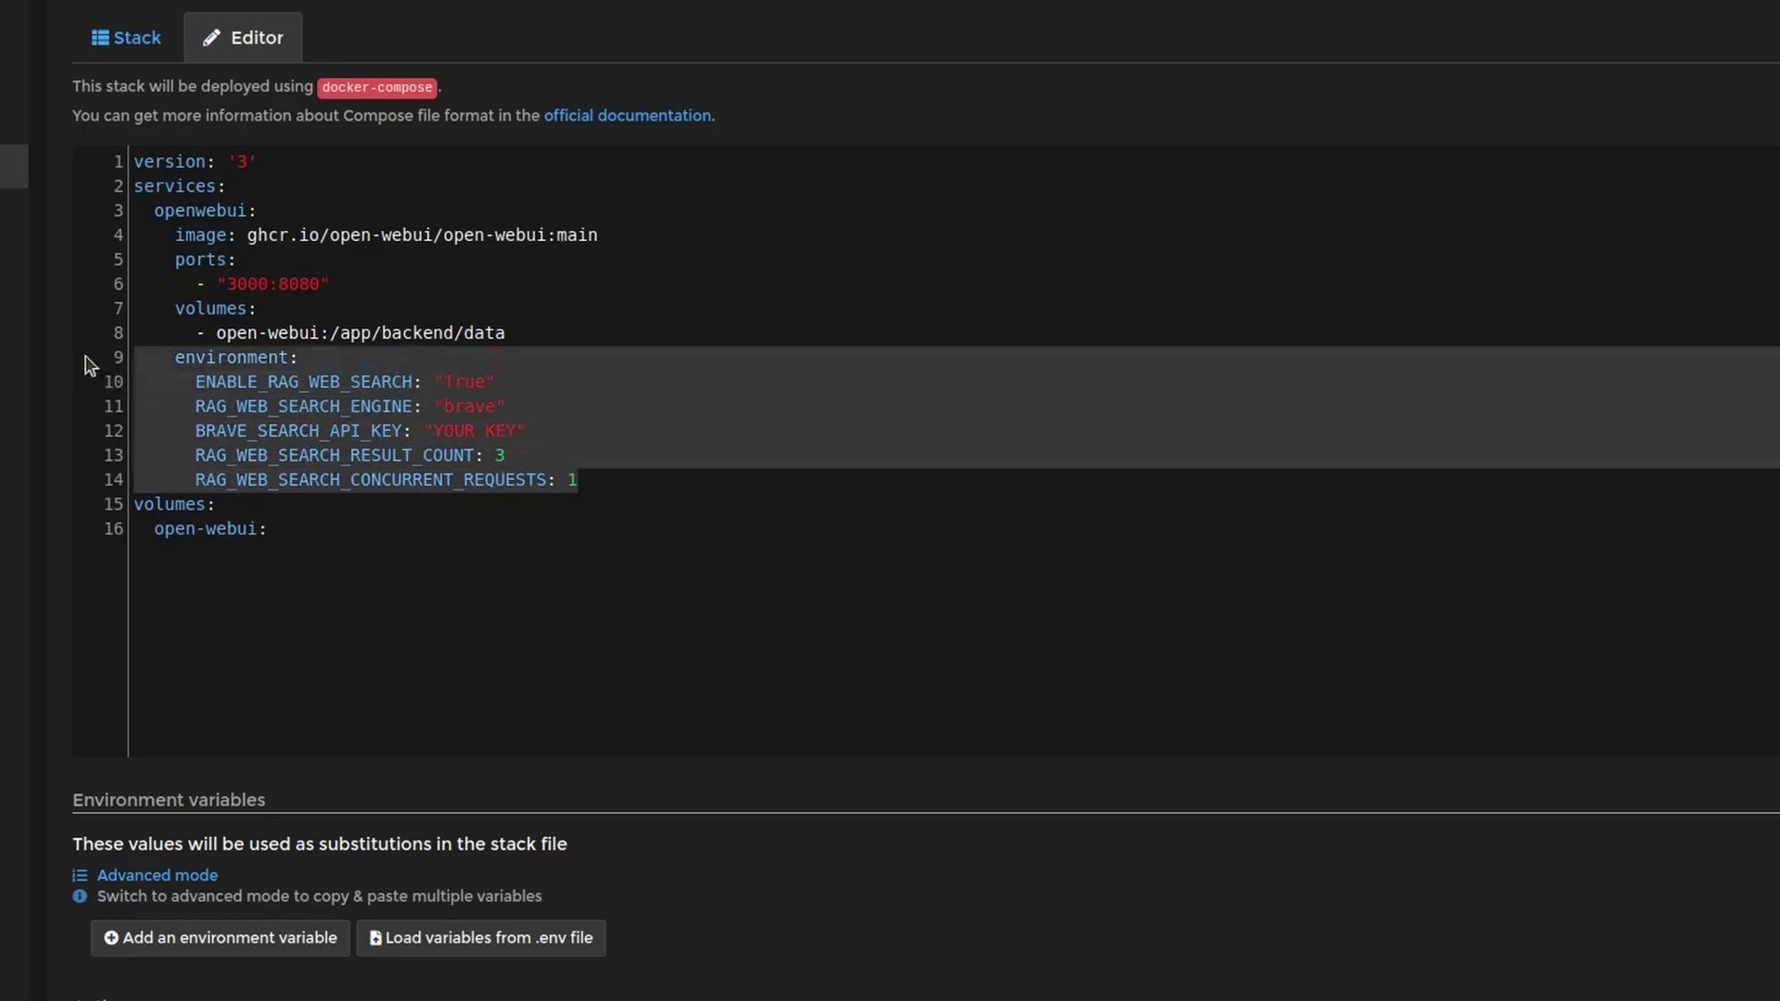
pyautogui.click(774, 473)
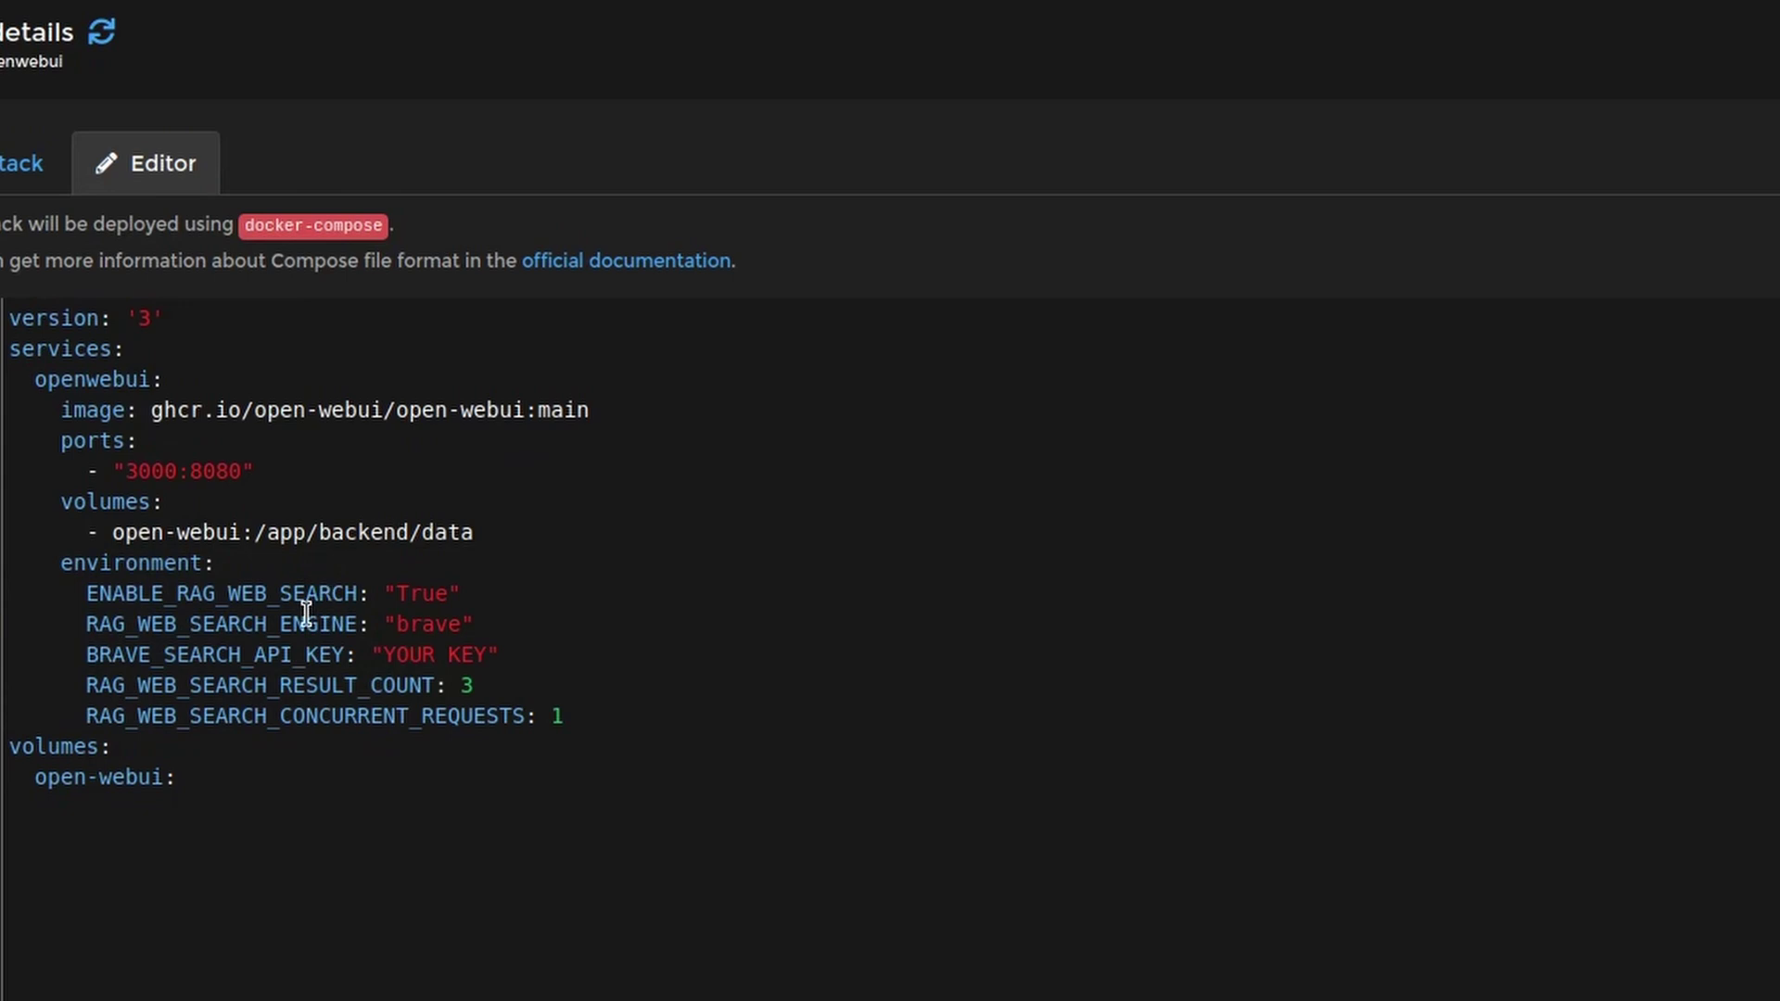
pyautogui.moveTo(380, 593); pyautogui.dragTo(477, 596)
pyautogui.click(481, 594)
# - Point out the placeholder Brave API key and RAG_WEB_SEARCH_RESULT_COUNT set to 3
pyautogui.click(523, 647)
pyautogui.moveTo(358, 654); pyautogui.dragTo(502, 655)
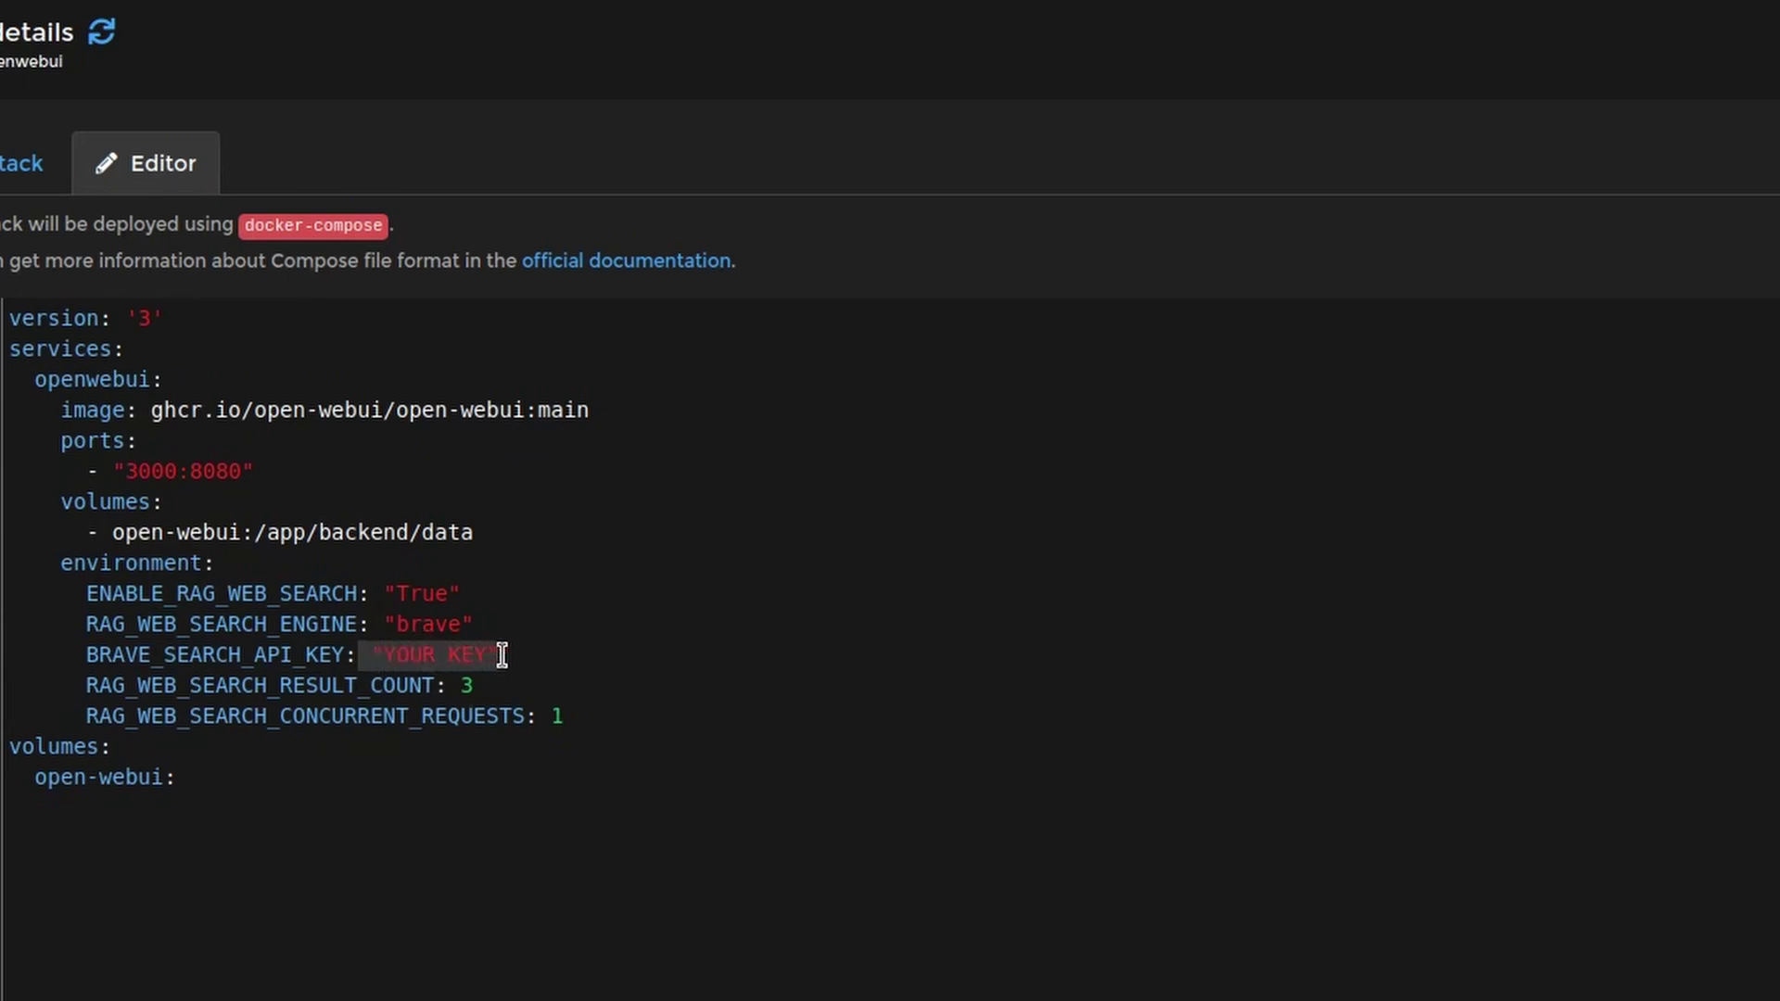
pyautogui.doubleClick(430, 686)
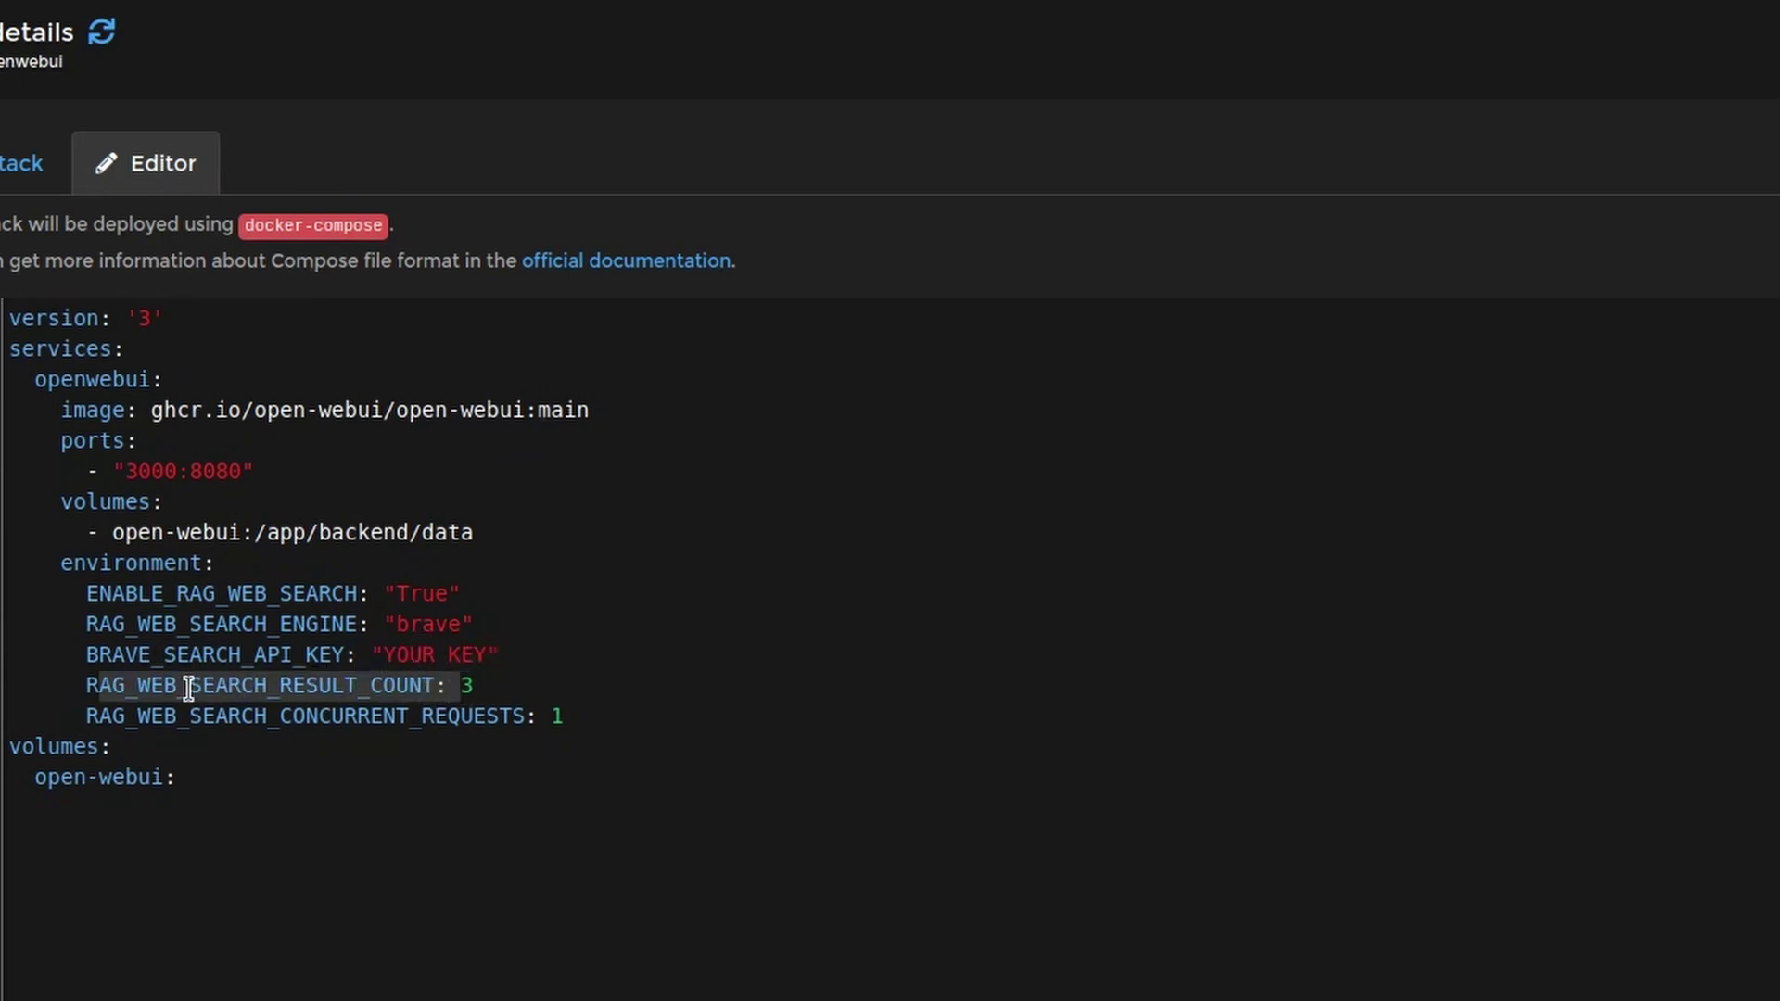
pyautogui.click(190, 686)
pyautogui.moveTo(139, 683); pyautogui.dragTo(482, 683)
pyautogui.click(468, 685)
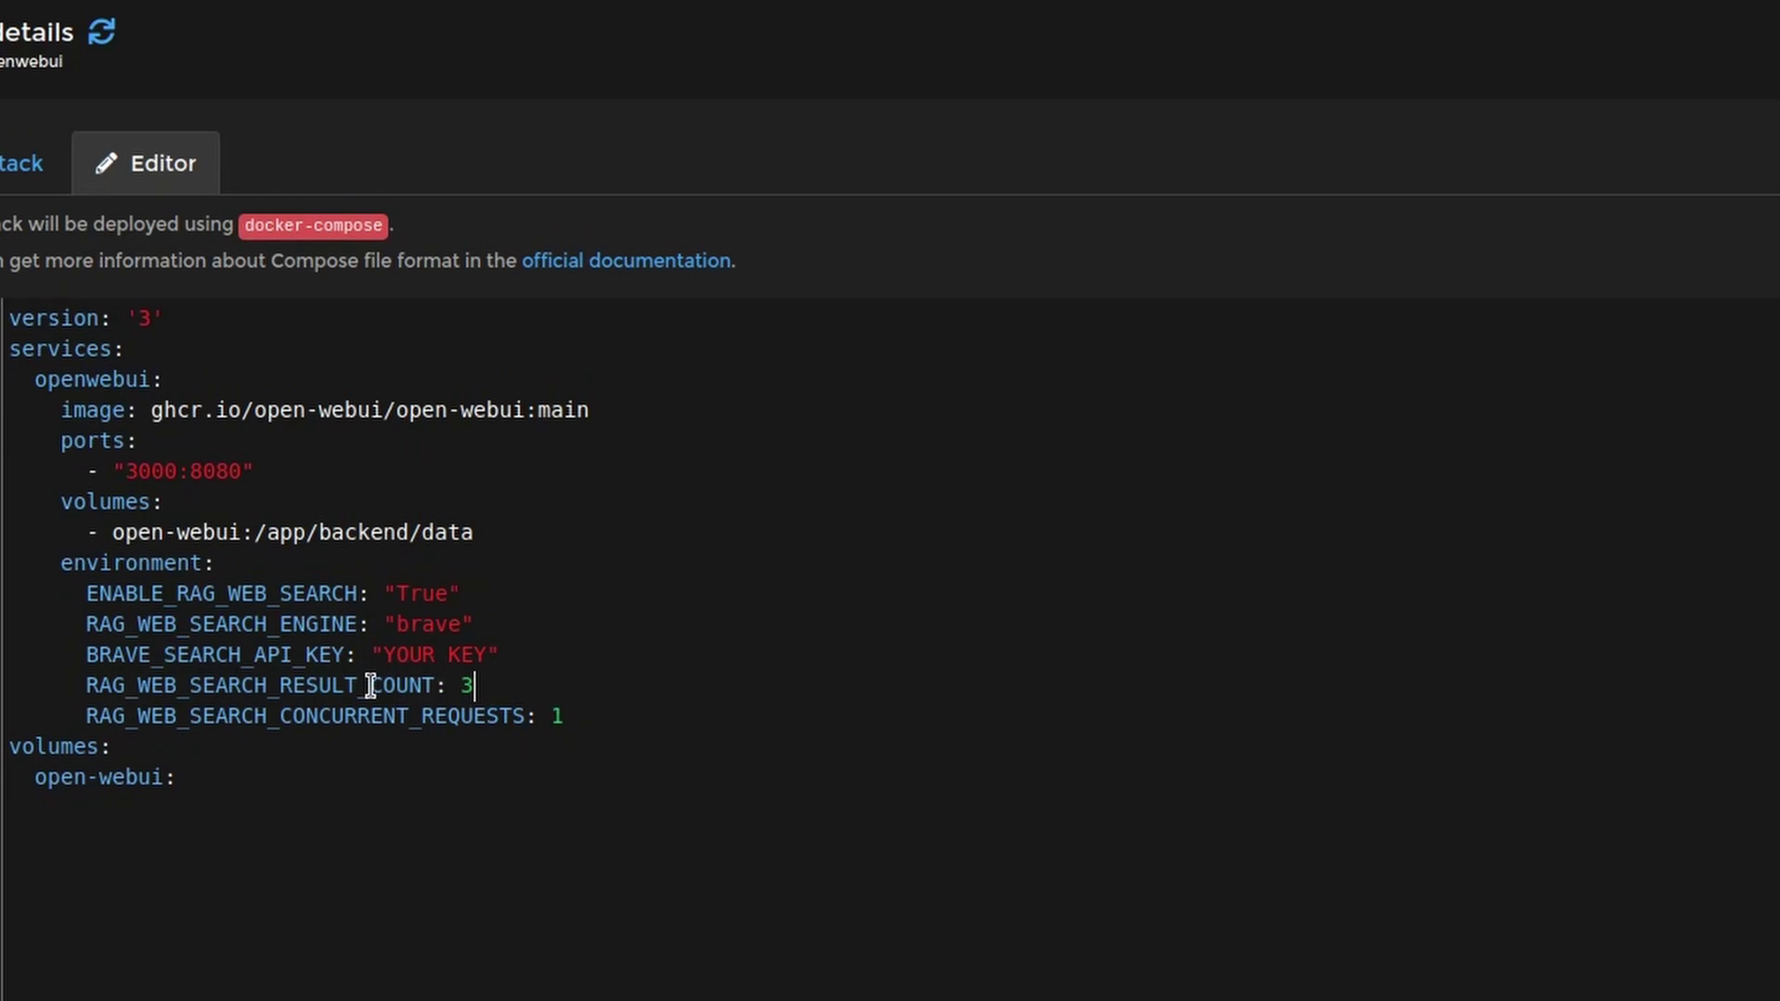
pyautogui.moveTo(202, 685); pyautogui.dragTo(425, 693)
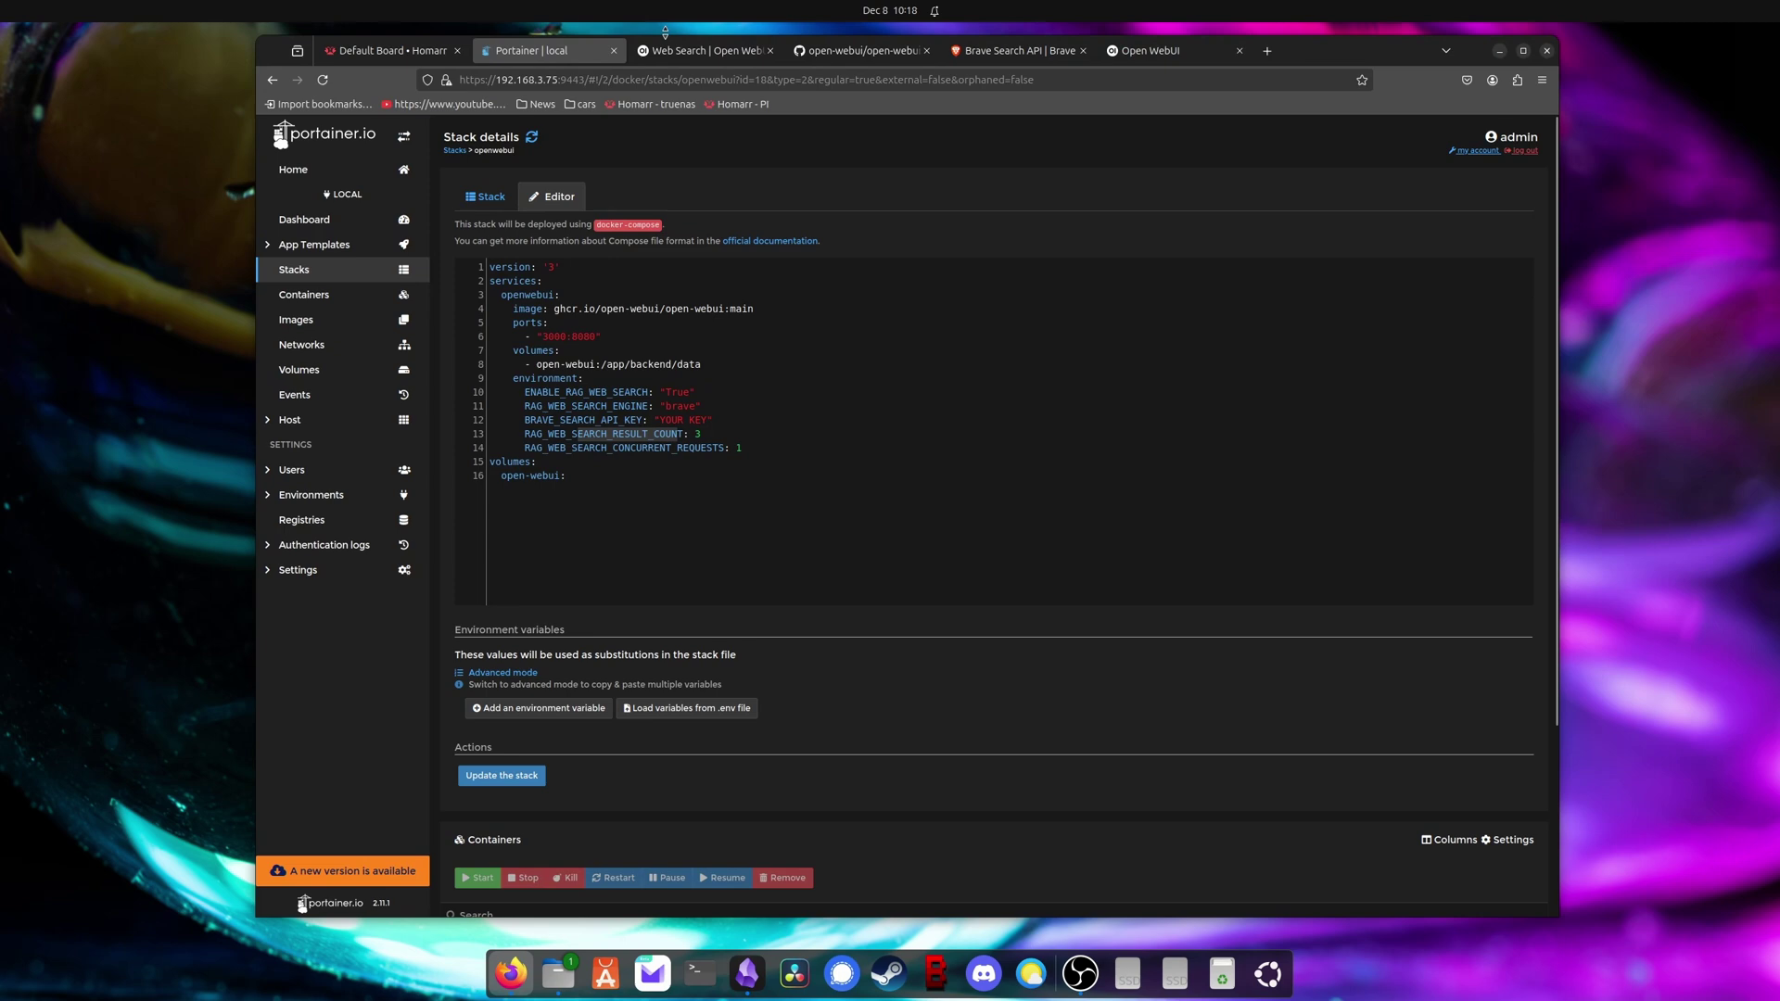
# - Compare the docs' concurrent requests value of 10 with the stack's value of 1
pyautogui.click(671, 50)
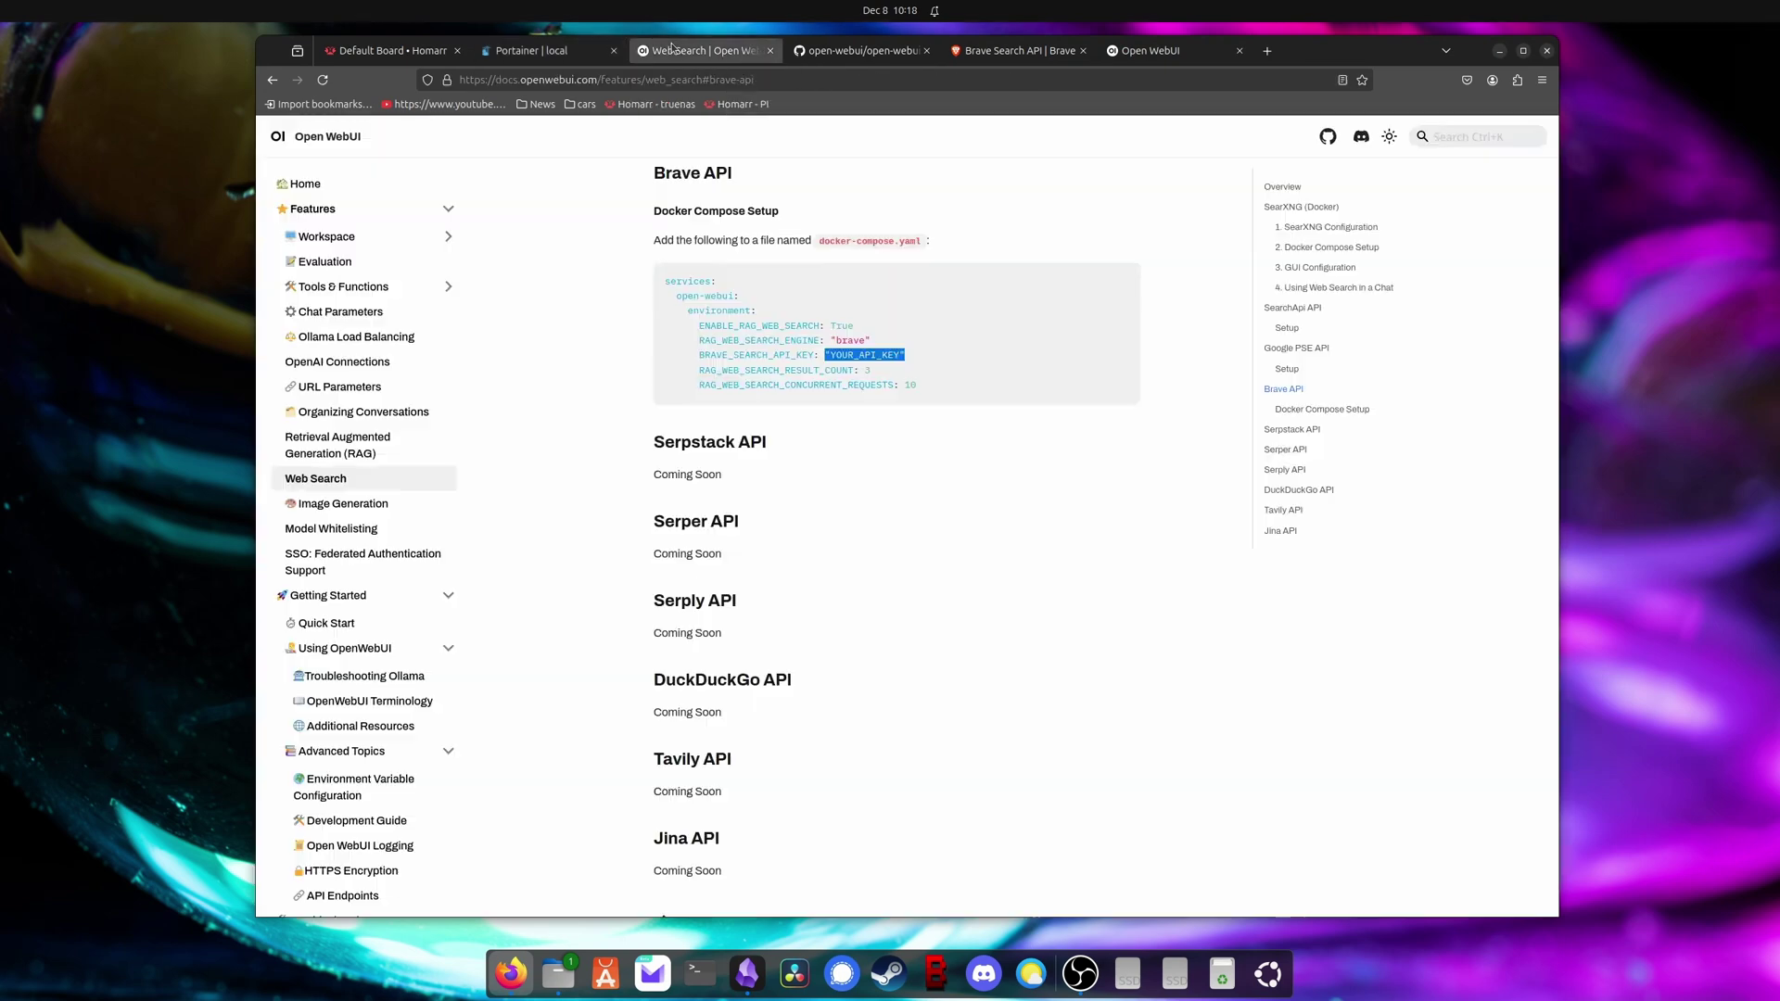
pyautogui.moveTo(918, 385); pyautogui.dragTo(888, 388)
pyautogui.click(888, 388)
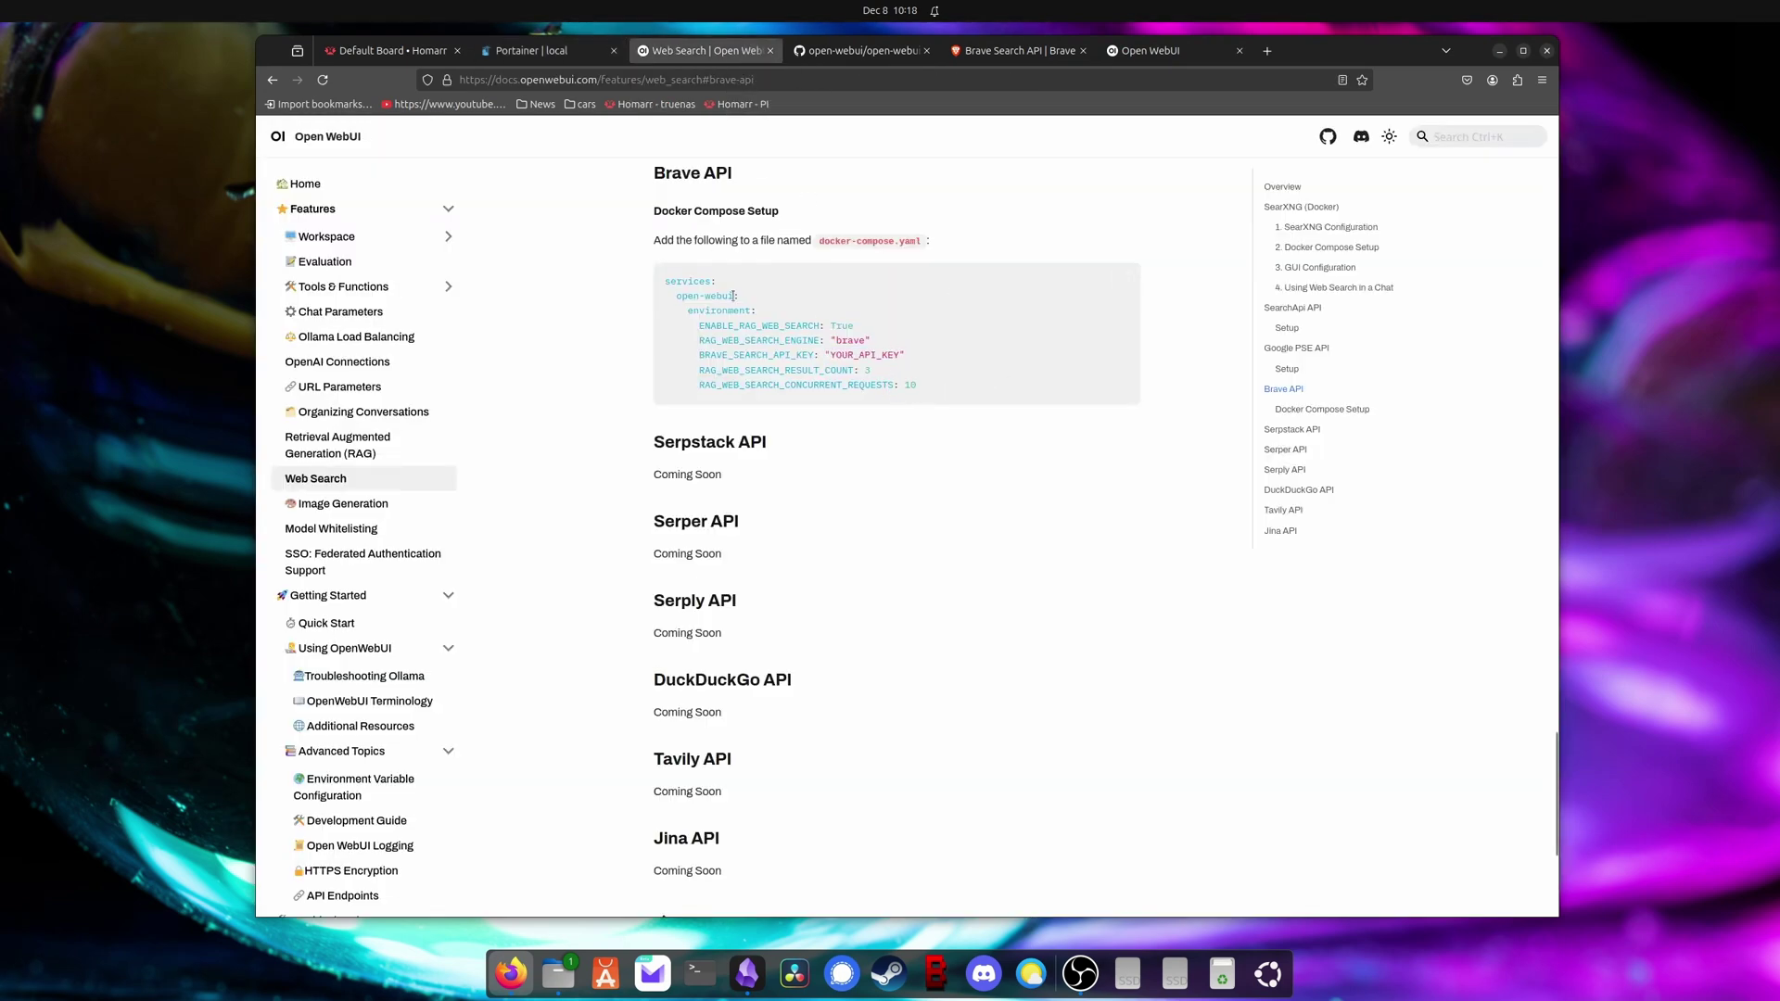
pyautogui.click(547, 51)
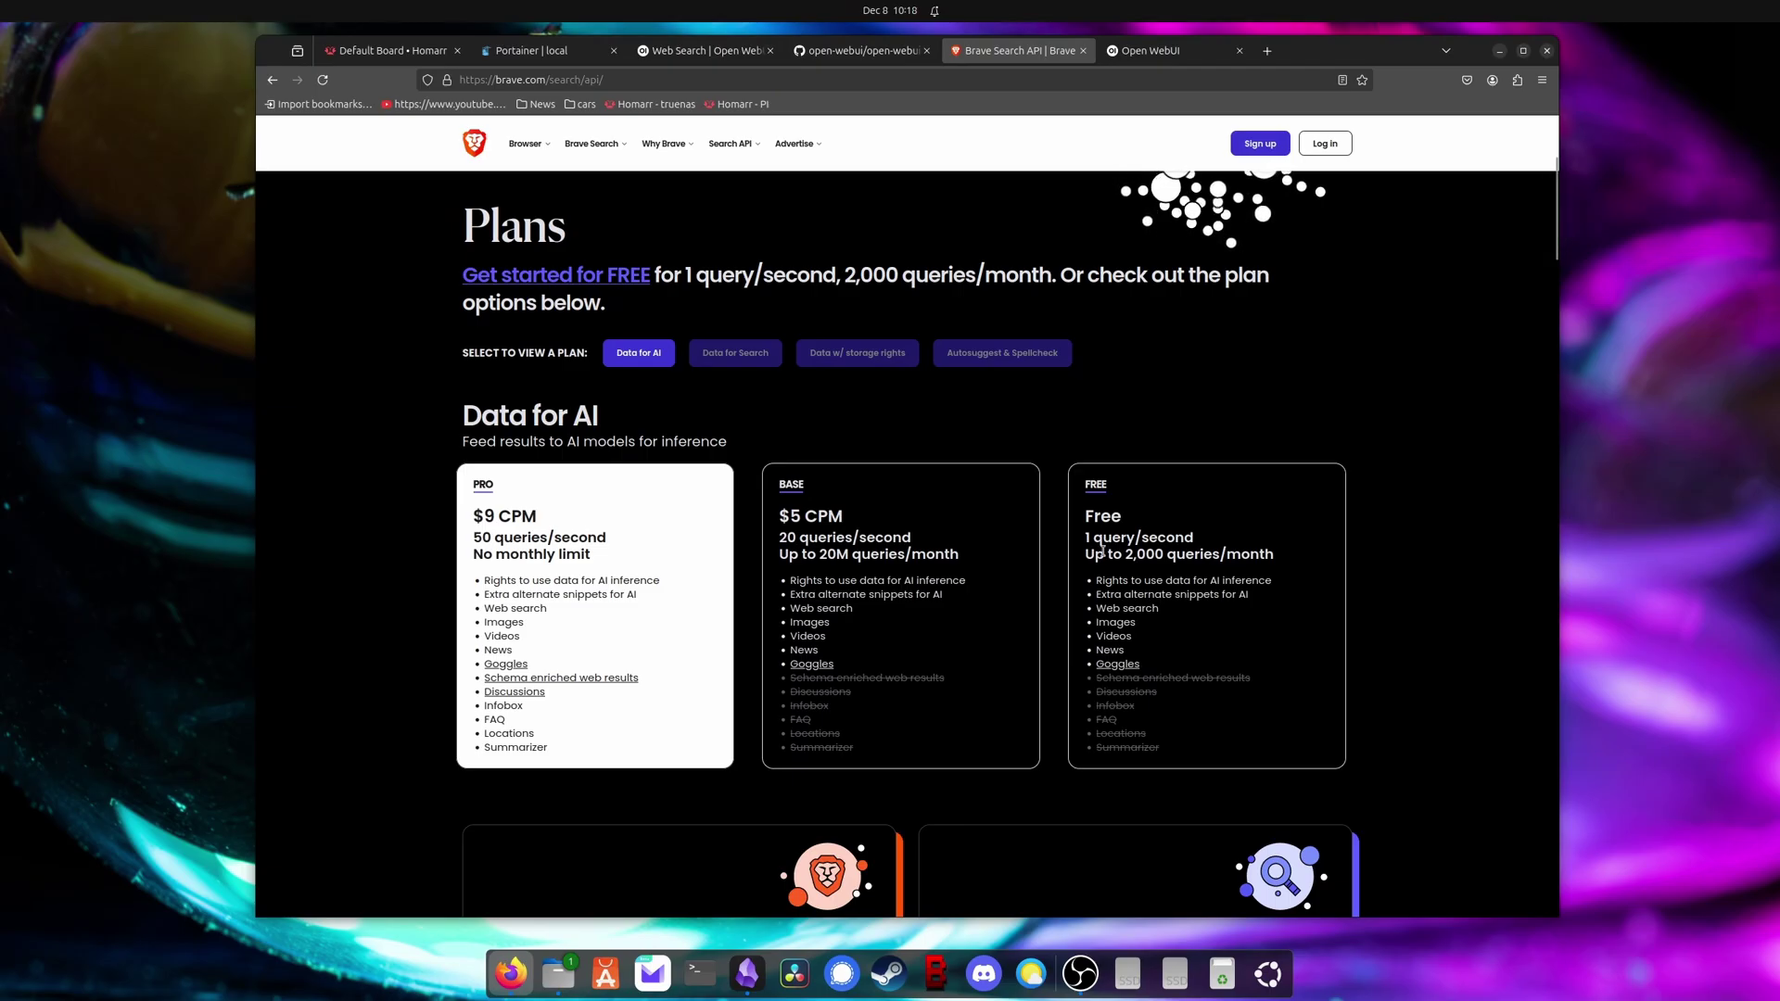
pyautogui.moveTo(1102, 550); pyautogui.dragTo(1085, 534)
pyautogui.click(1090, 543)
pyautogui.click(498, 52)
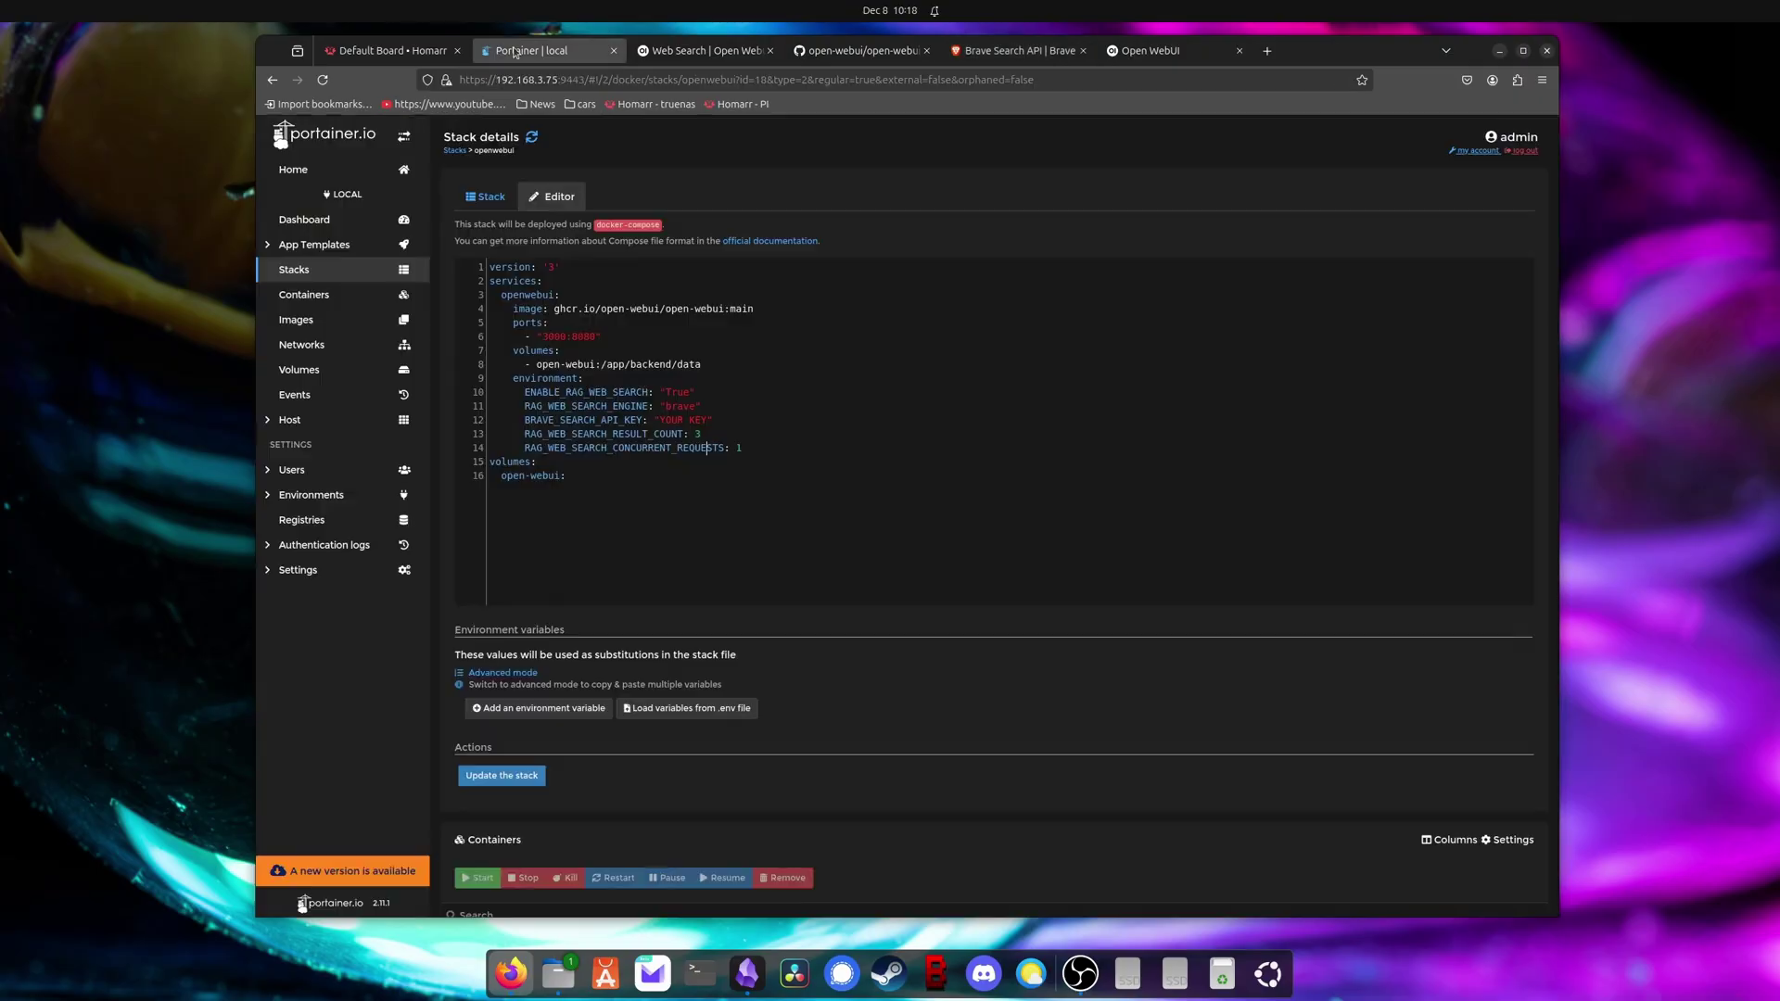
pyautogui.moveTo(570, 437); pyautogui.dragTo(704, 437)
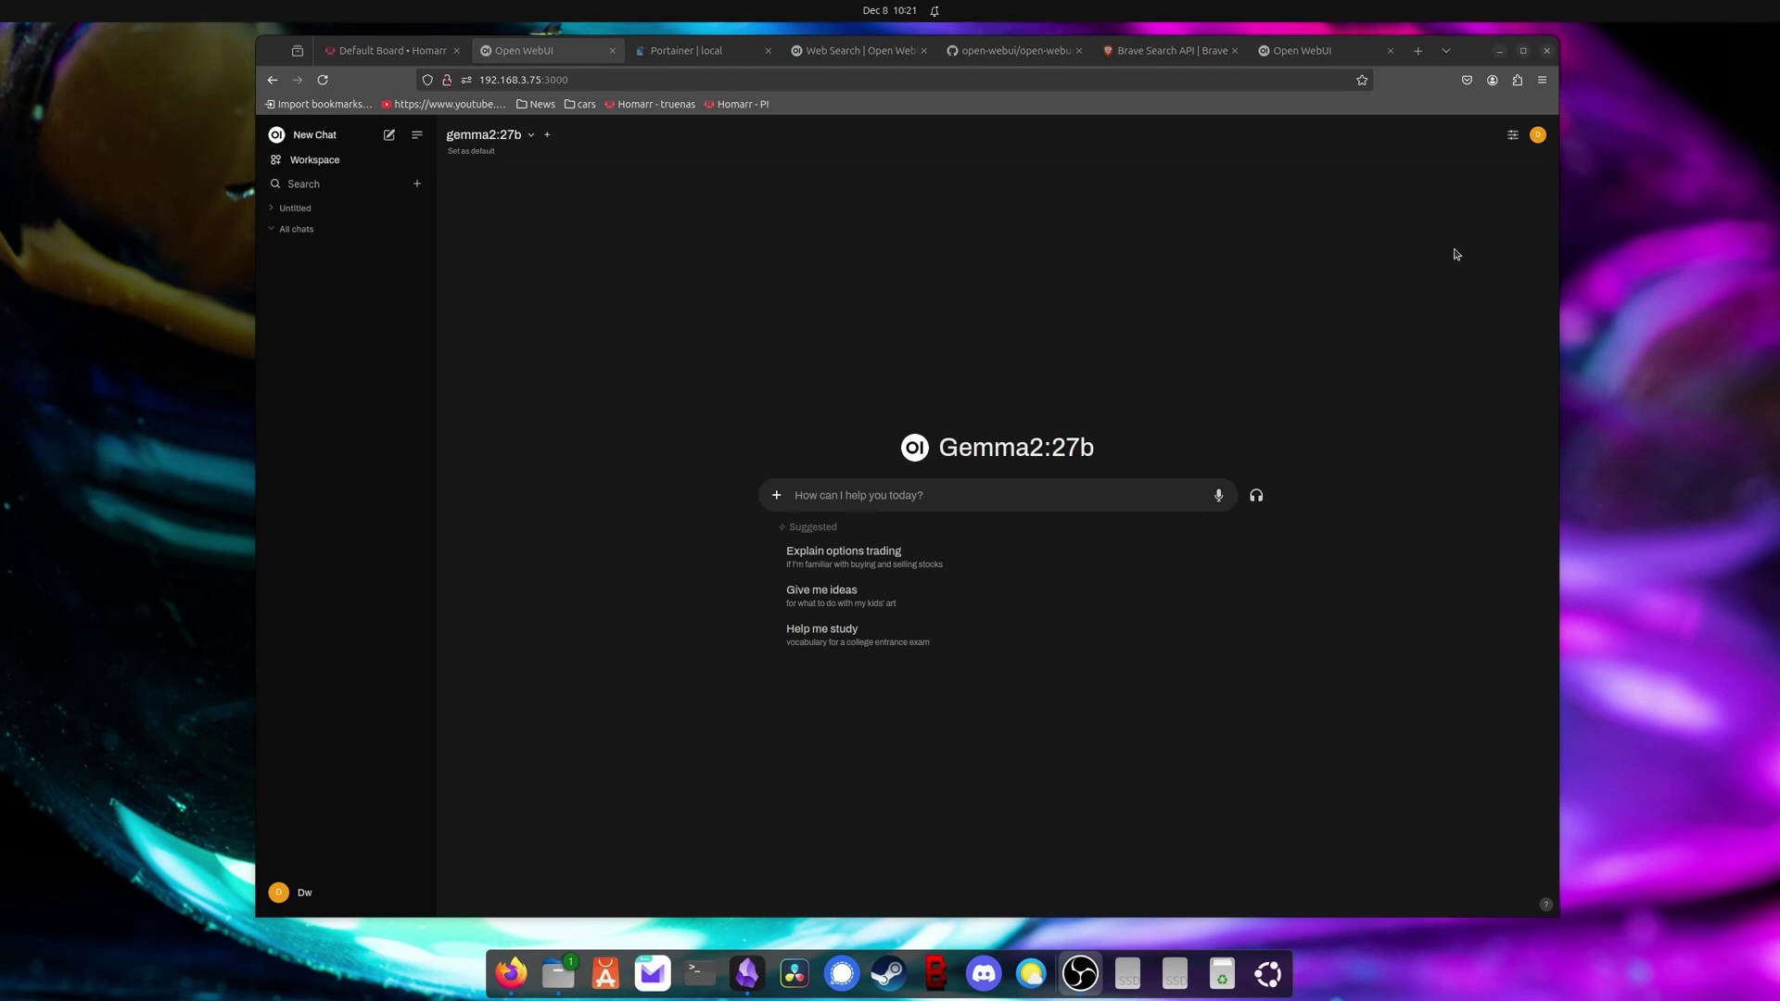
# - Open Admin Settings > Web Search and highlight the Enable Web Search setting, briefly checking Portainer
pyautogui.click(1535, 137)
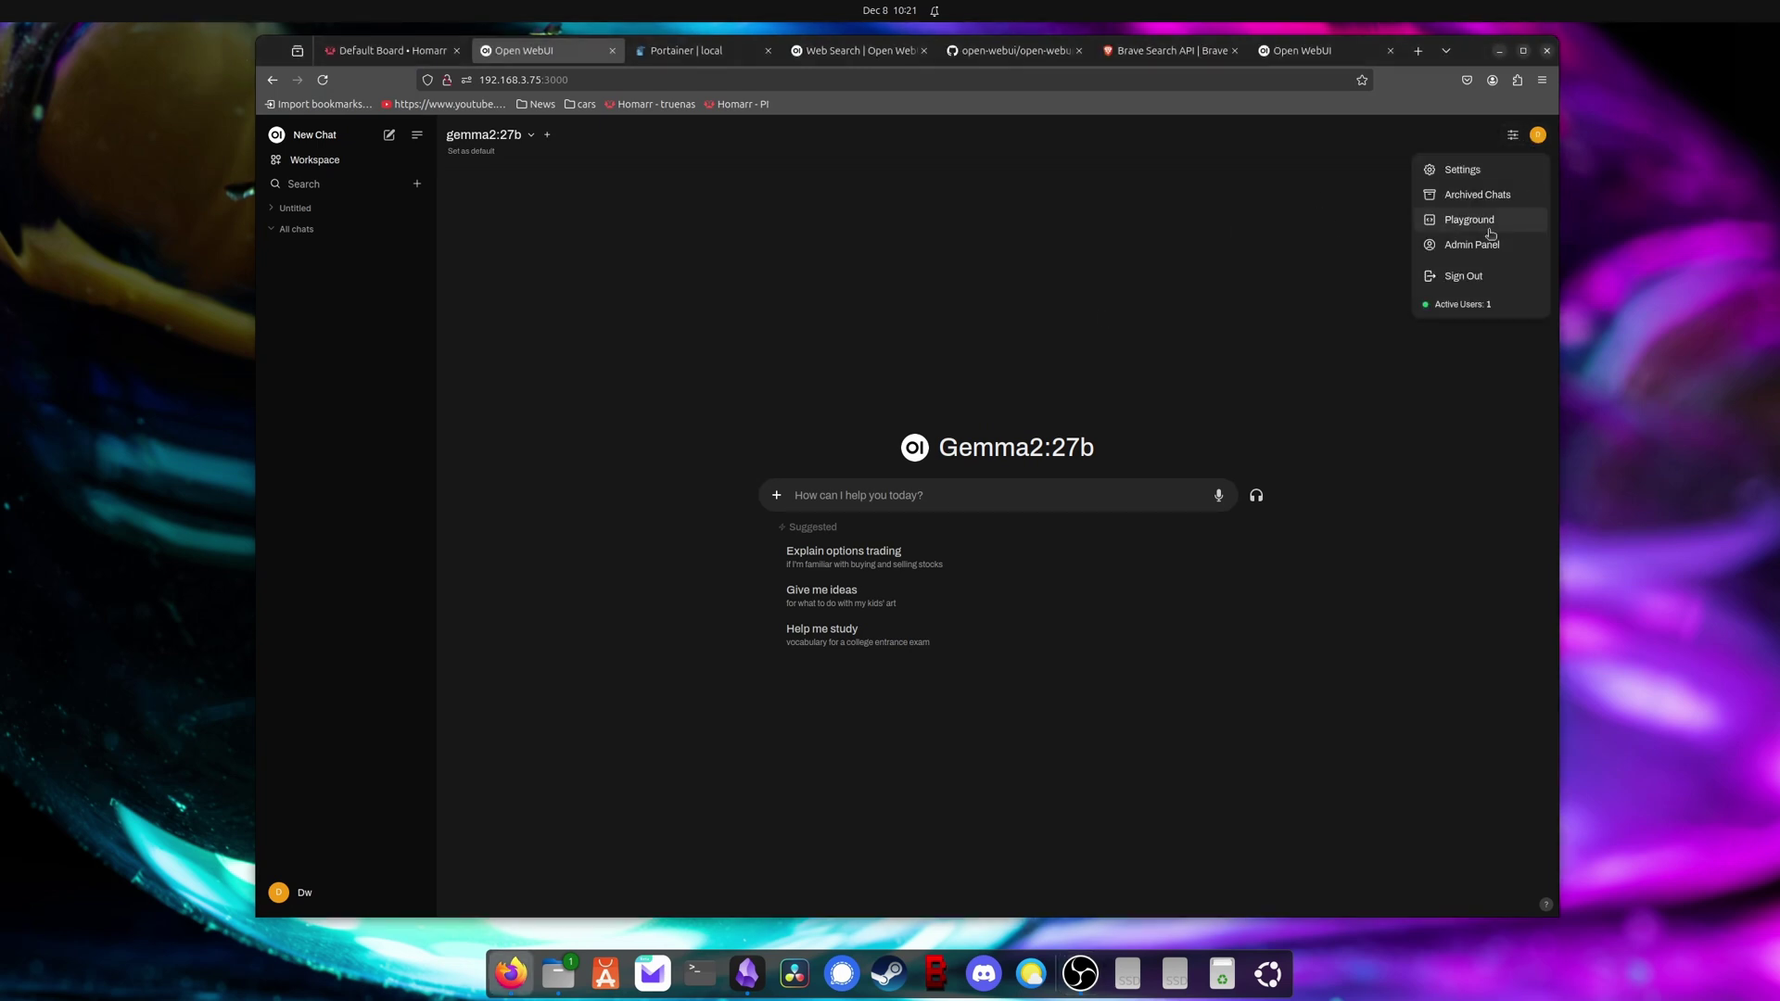
pyautogui.click(1465, 172)
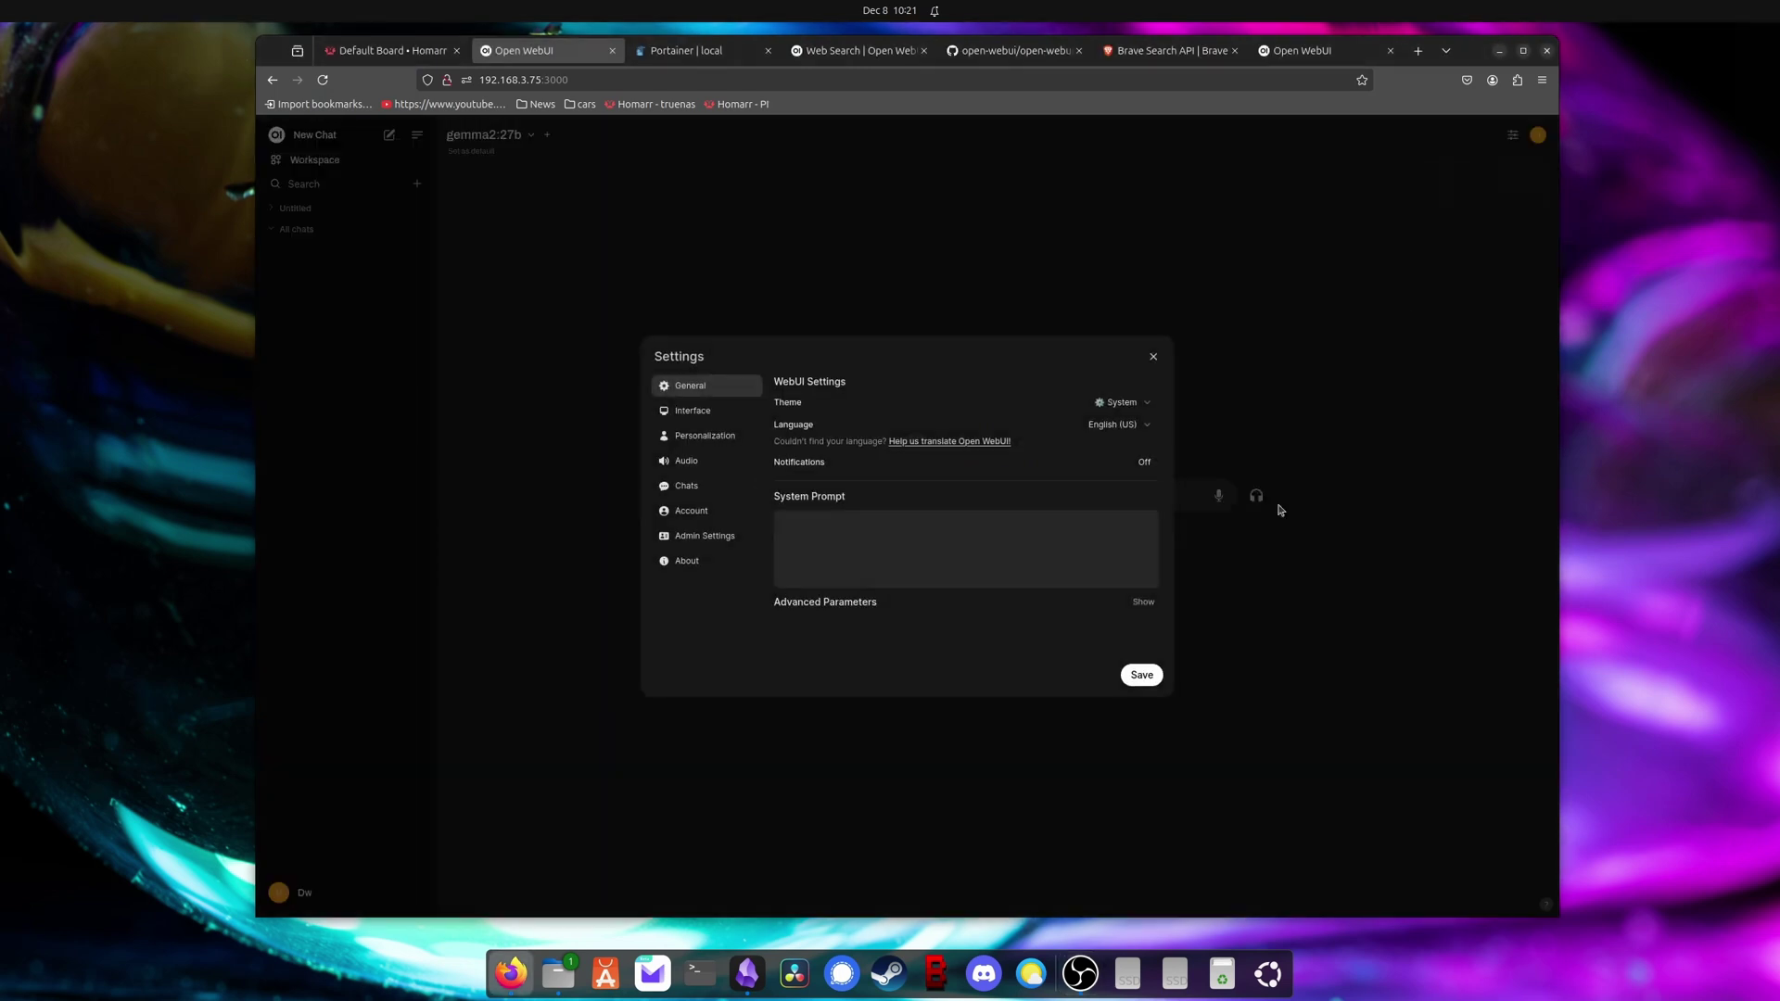
pyautogui.click(699, 542)
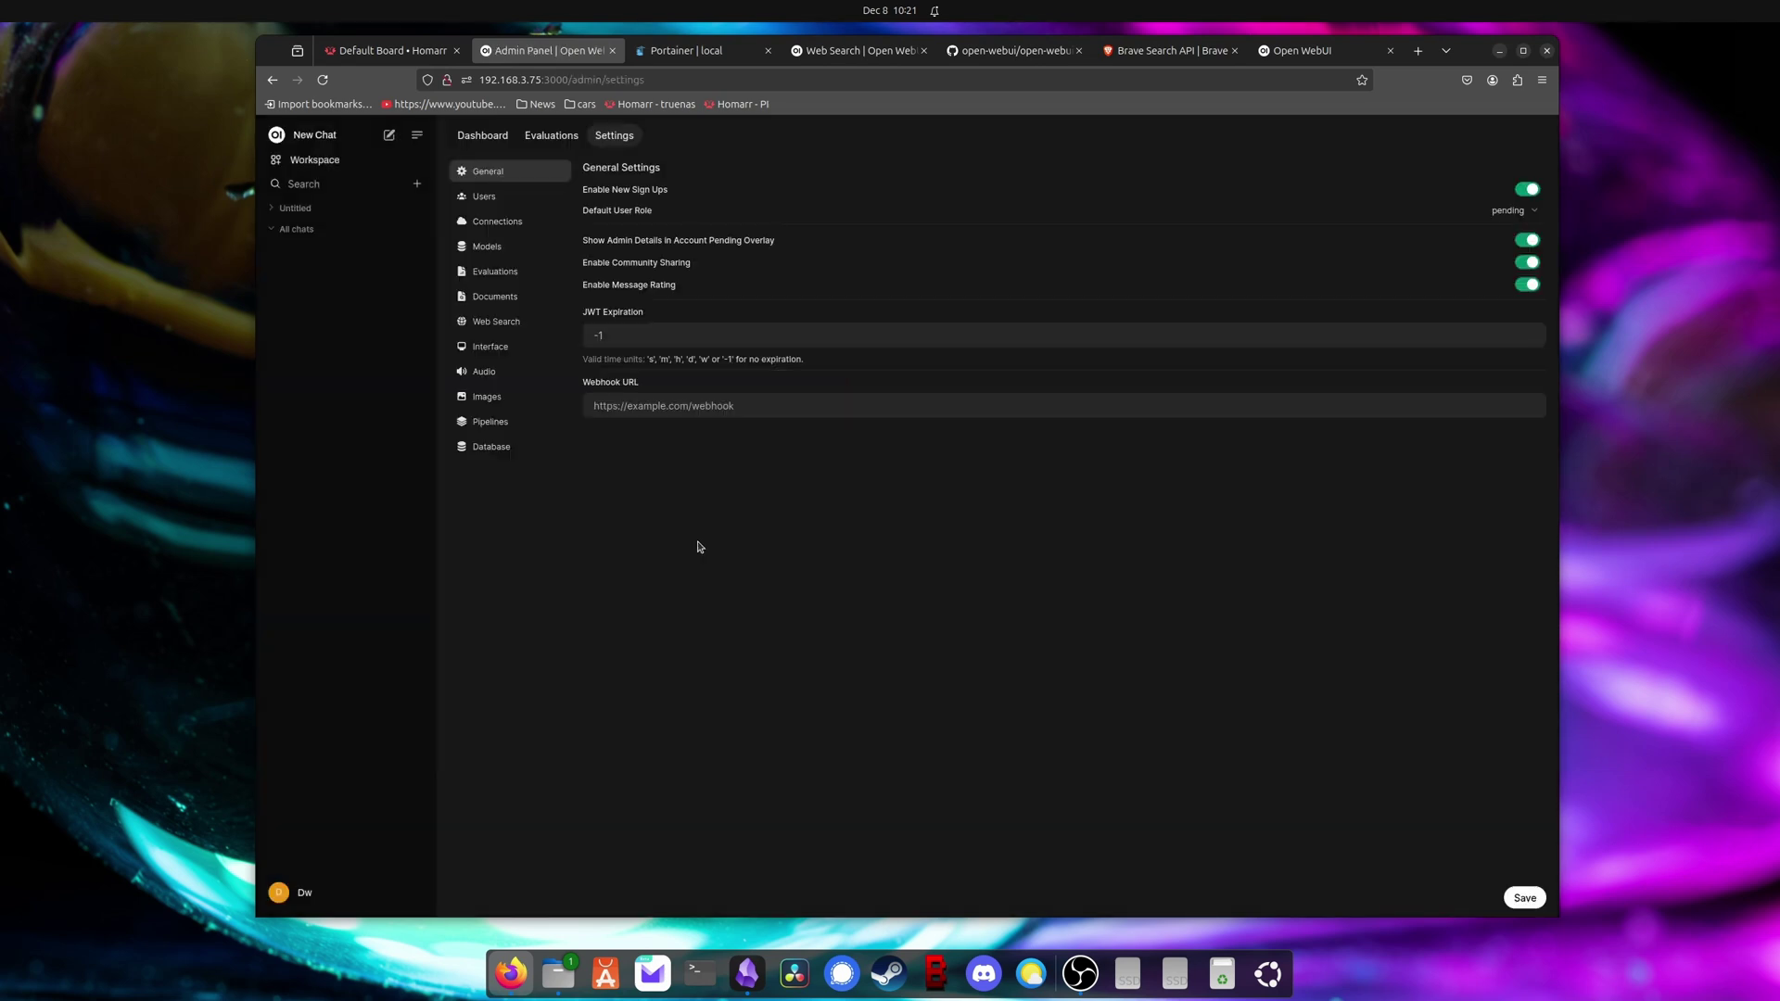
pyautogui.click(502, 329)
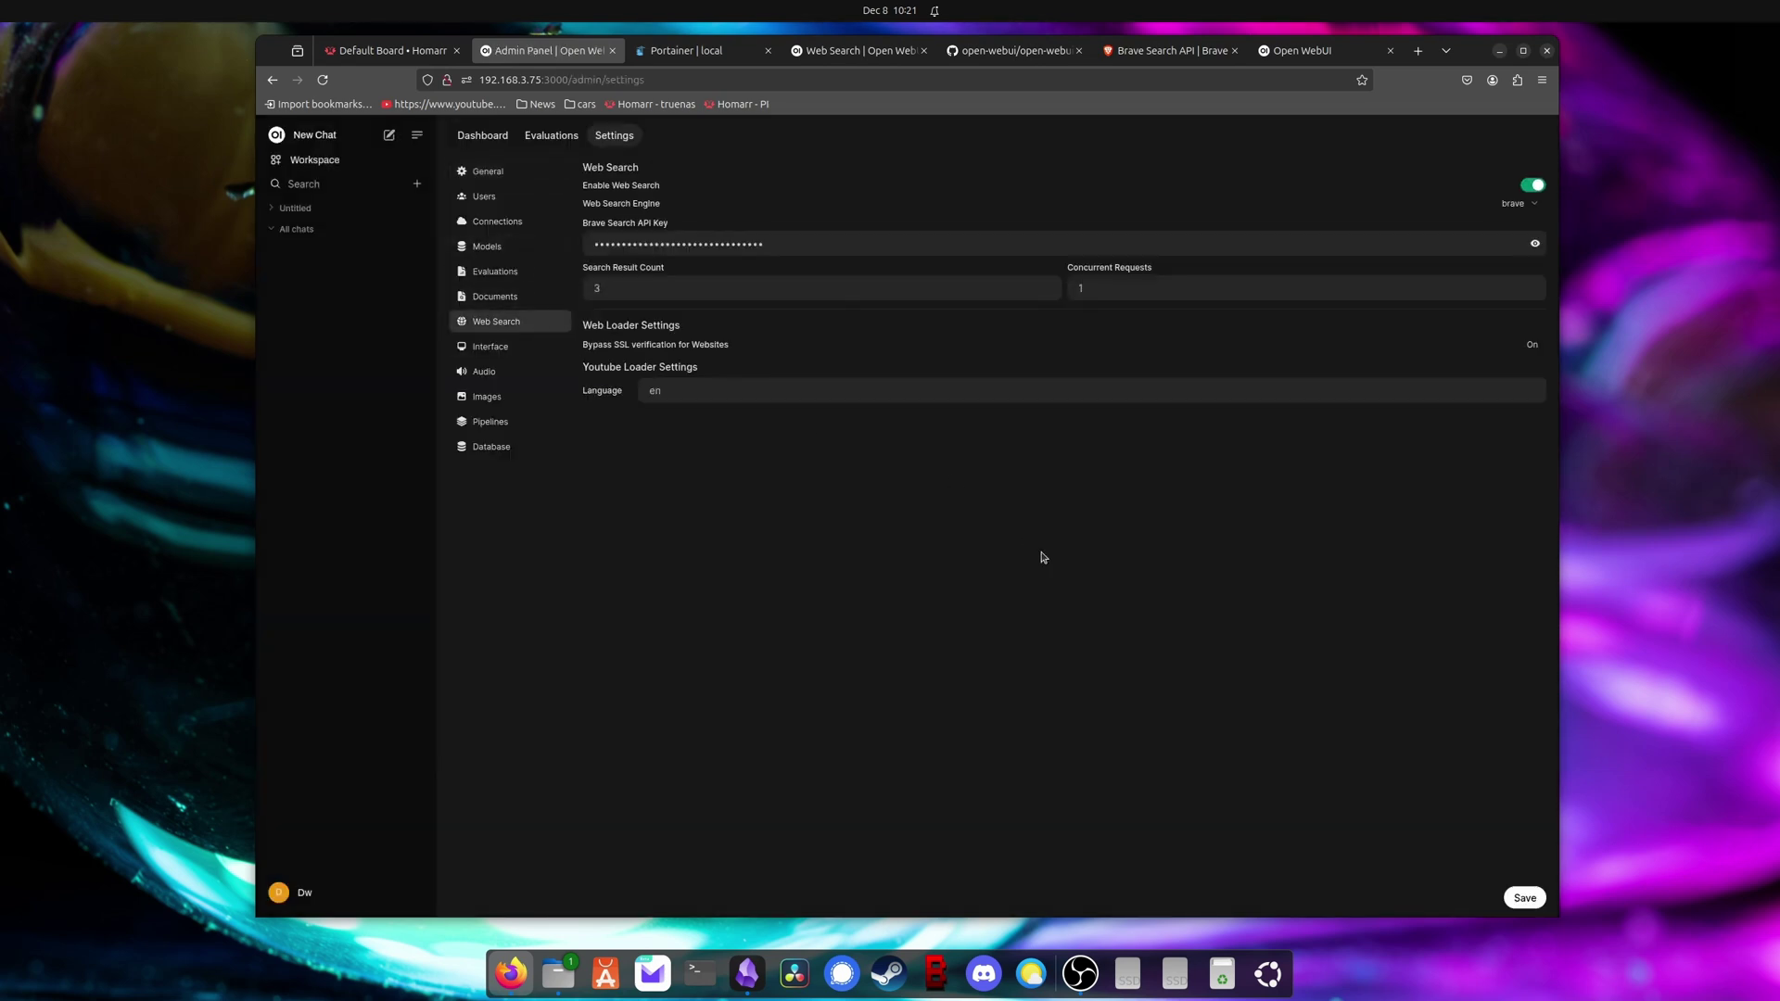
pyautogui.moveTo(597, 185); pyautogui.dragTo(1042, 176)
pyautogui.click(663, 198)
pyautogui.click(686, 50)
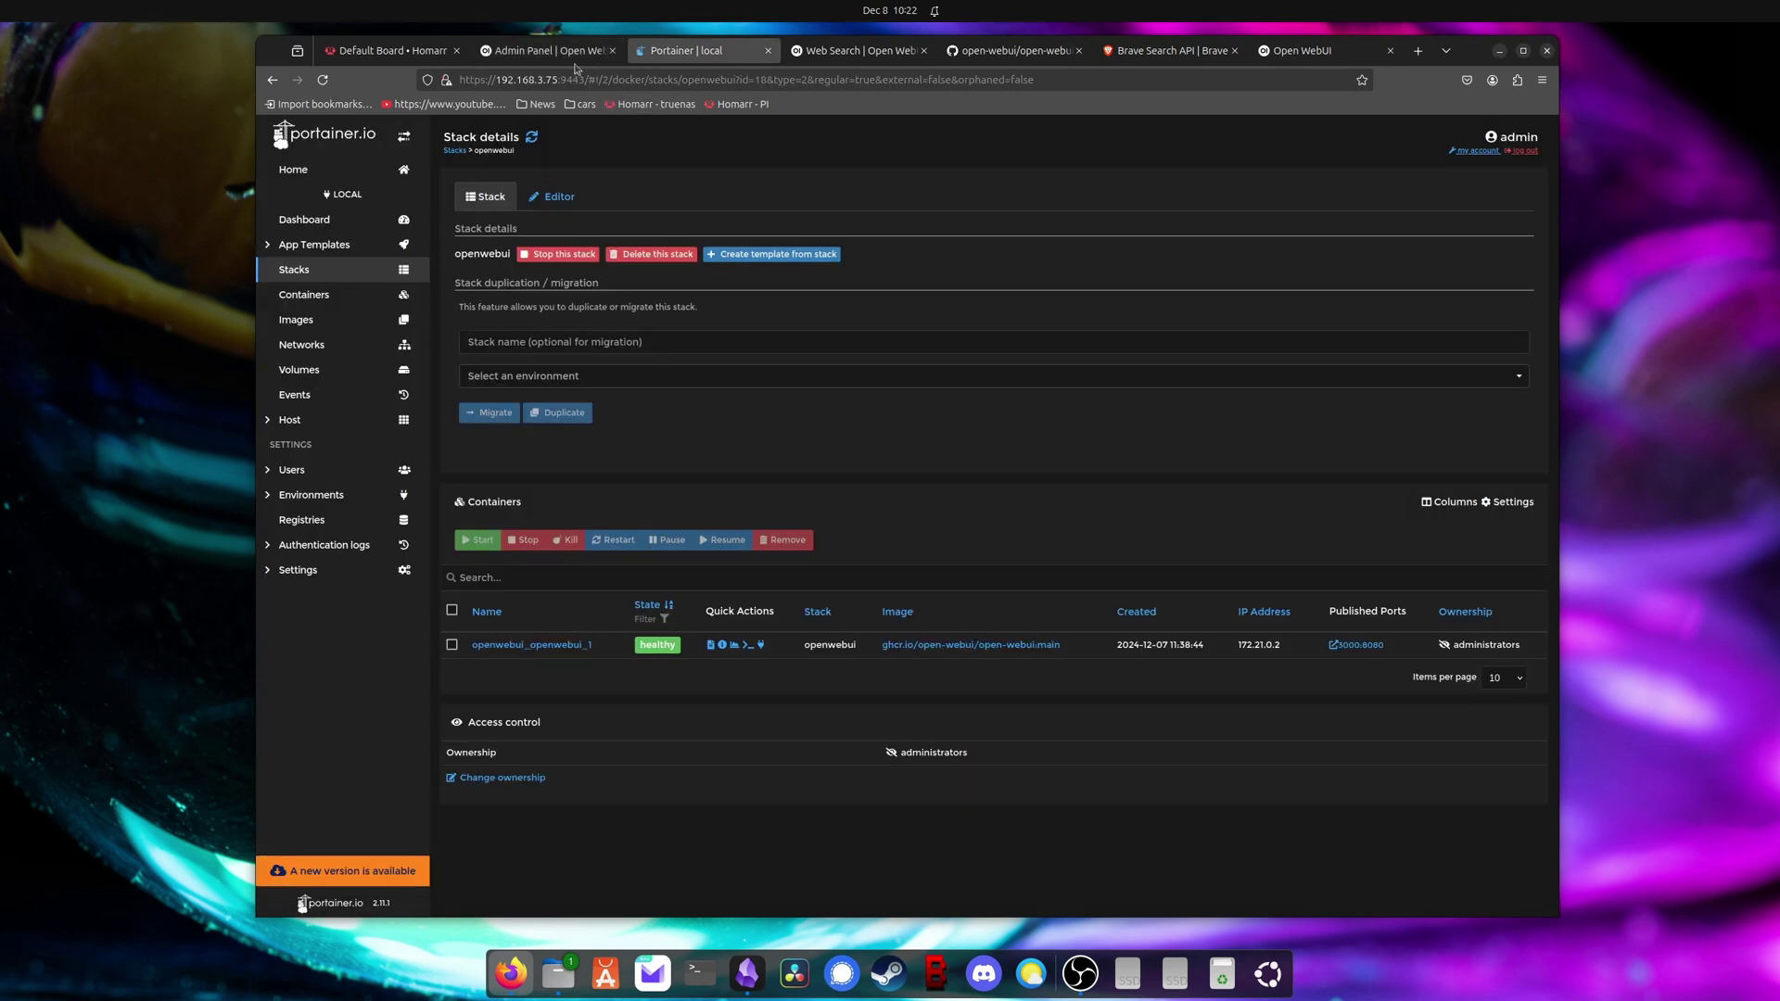
pyautogui.click(554, 51)
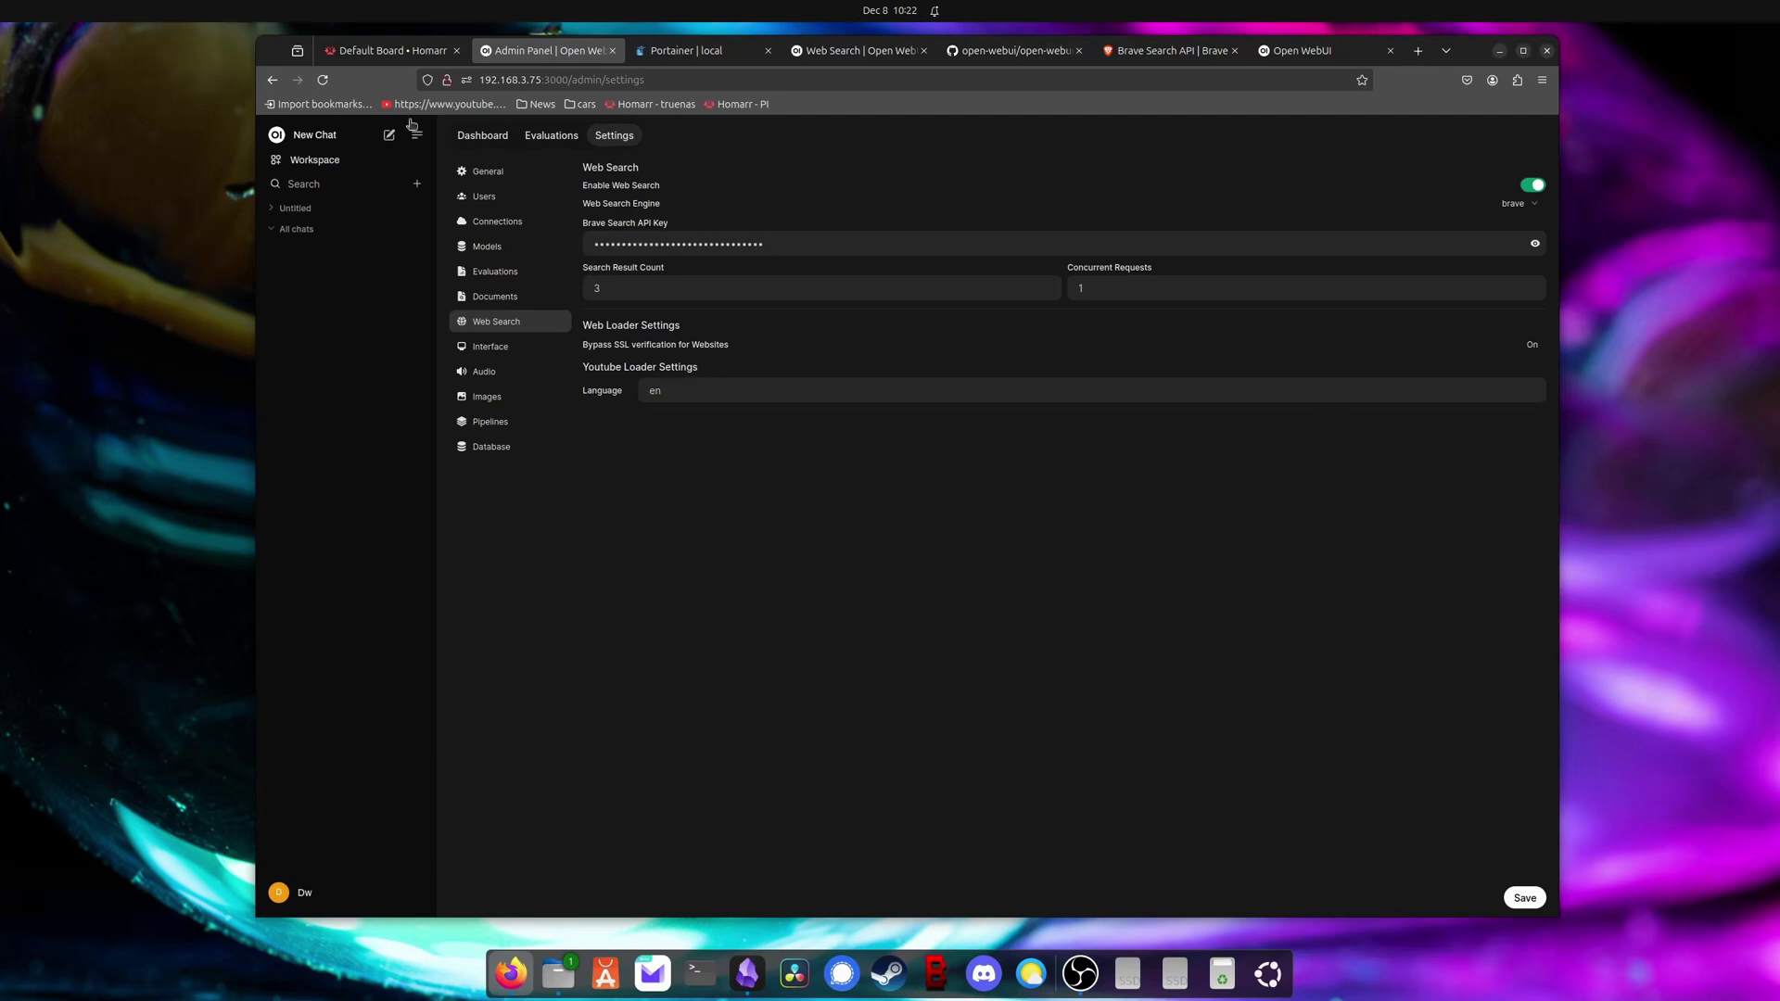
# - Start a new chat with gemma2:27b and turn on web search
pyautogui.click(381, 139)
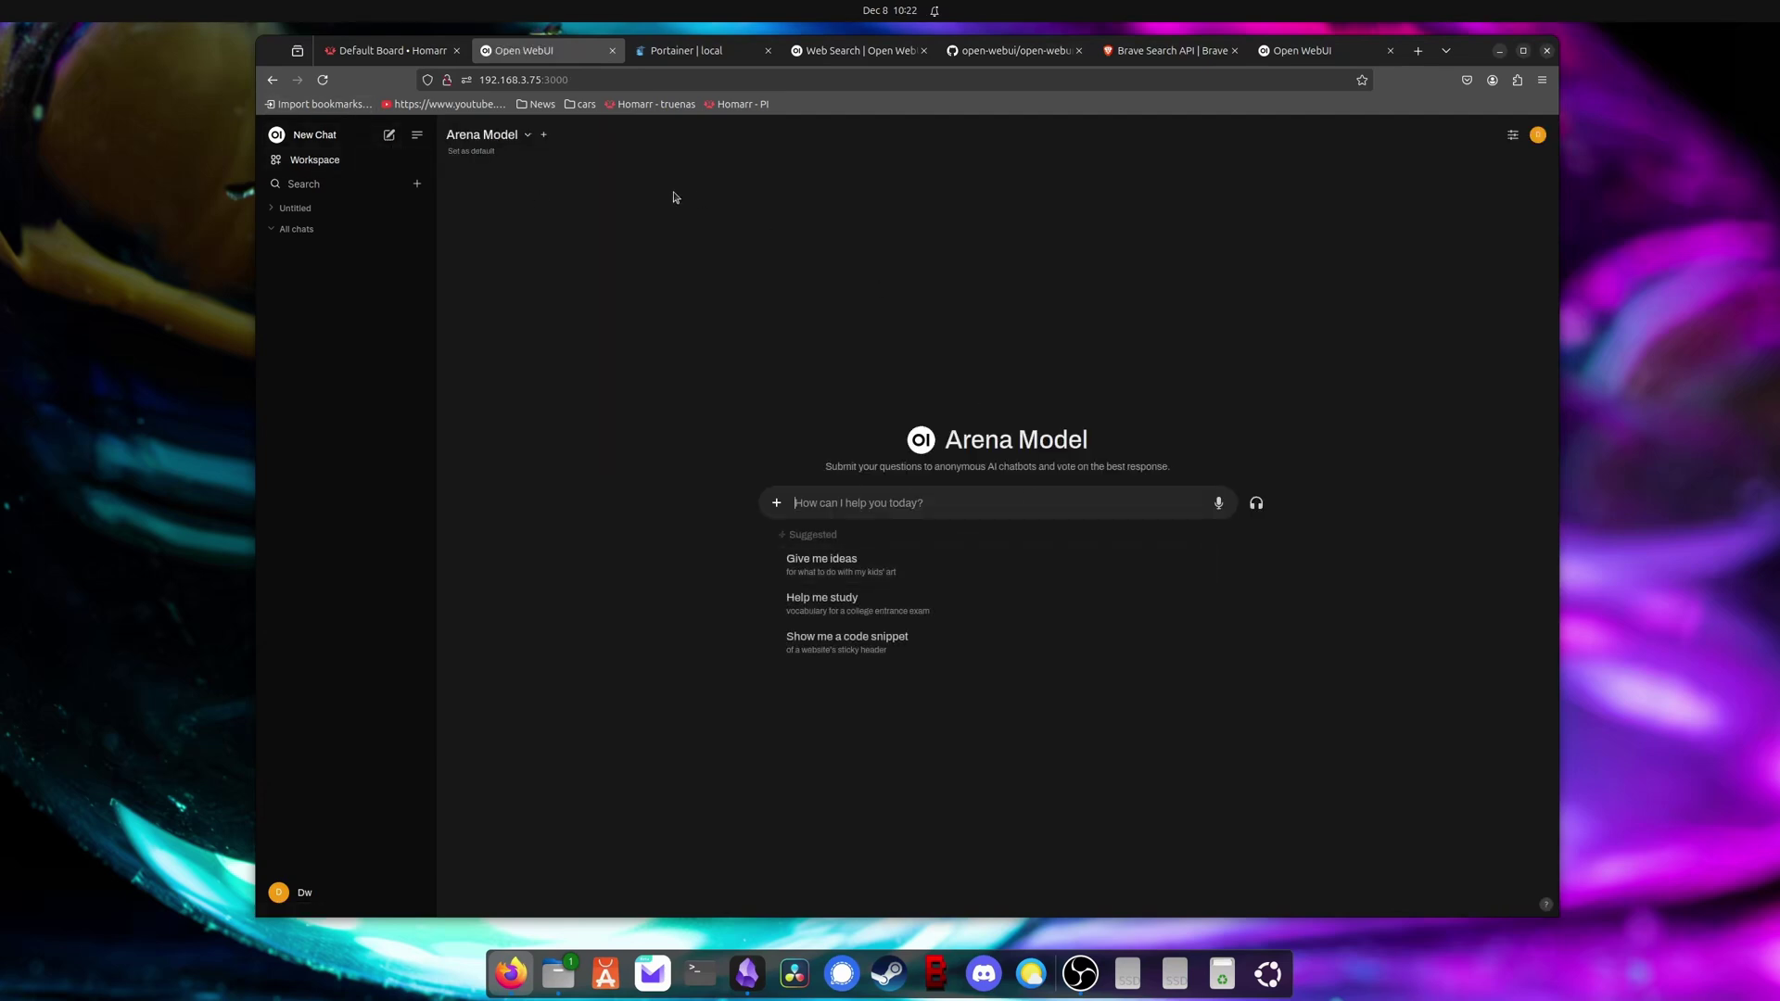
pyautogui.click(526, 134)
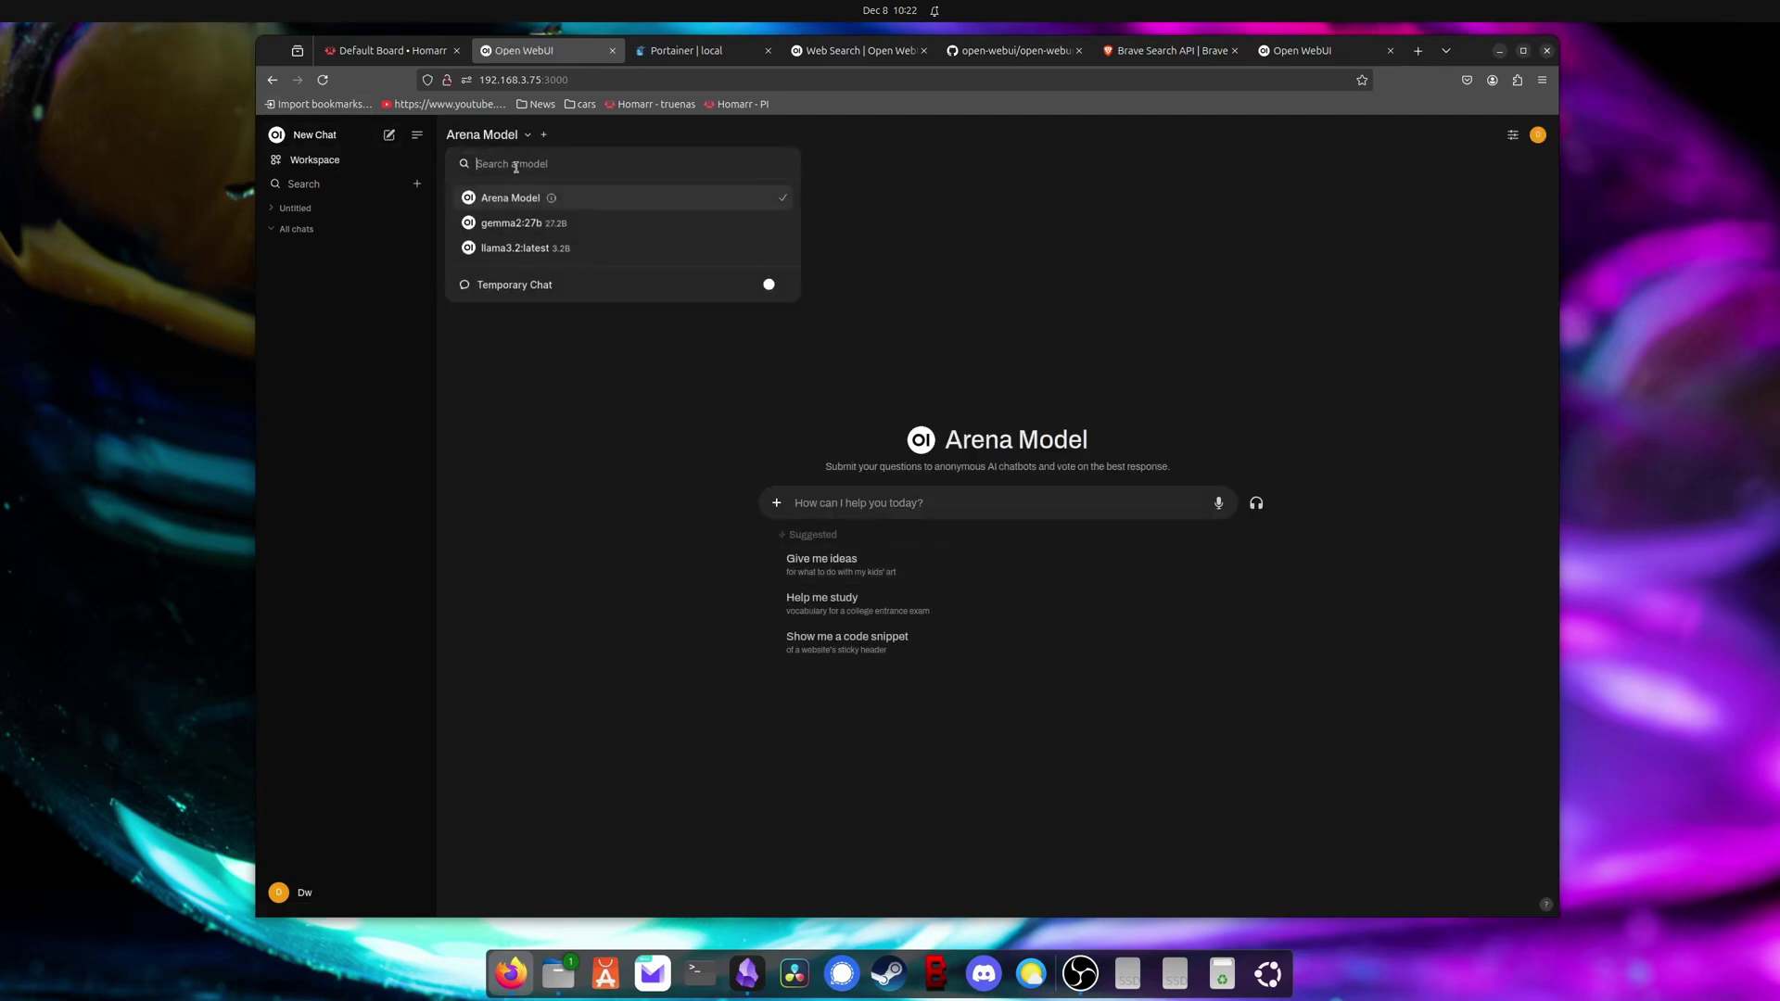
pyautogui.click(548, 231)
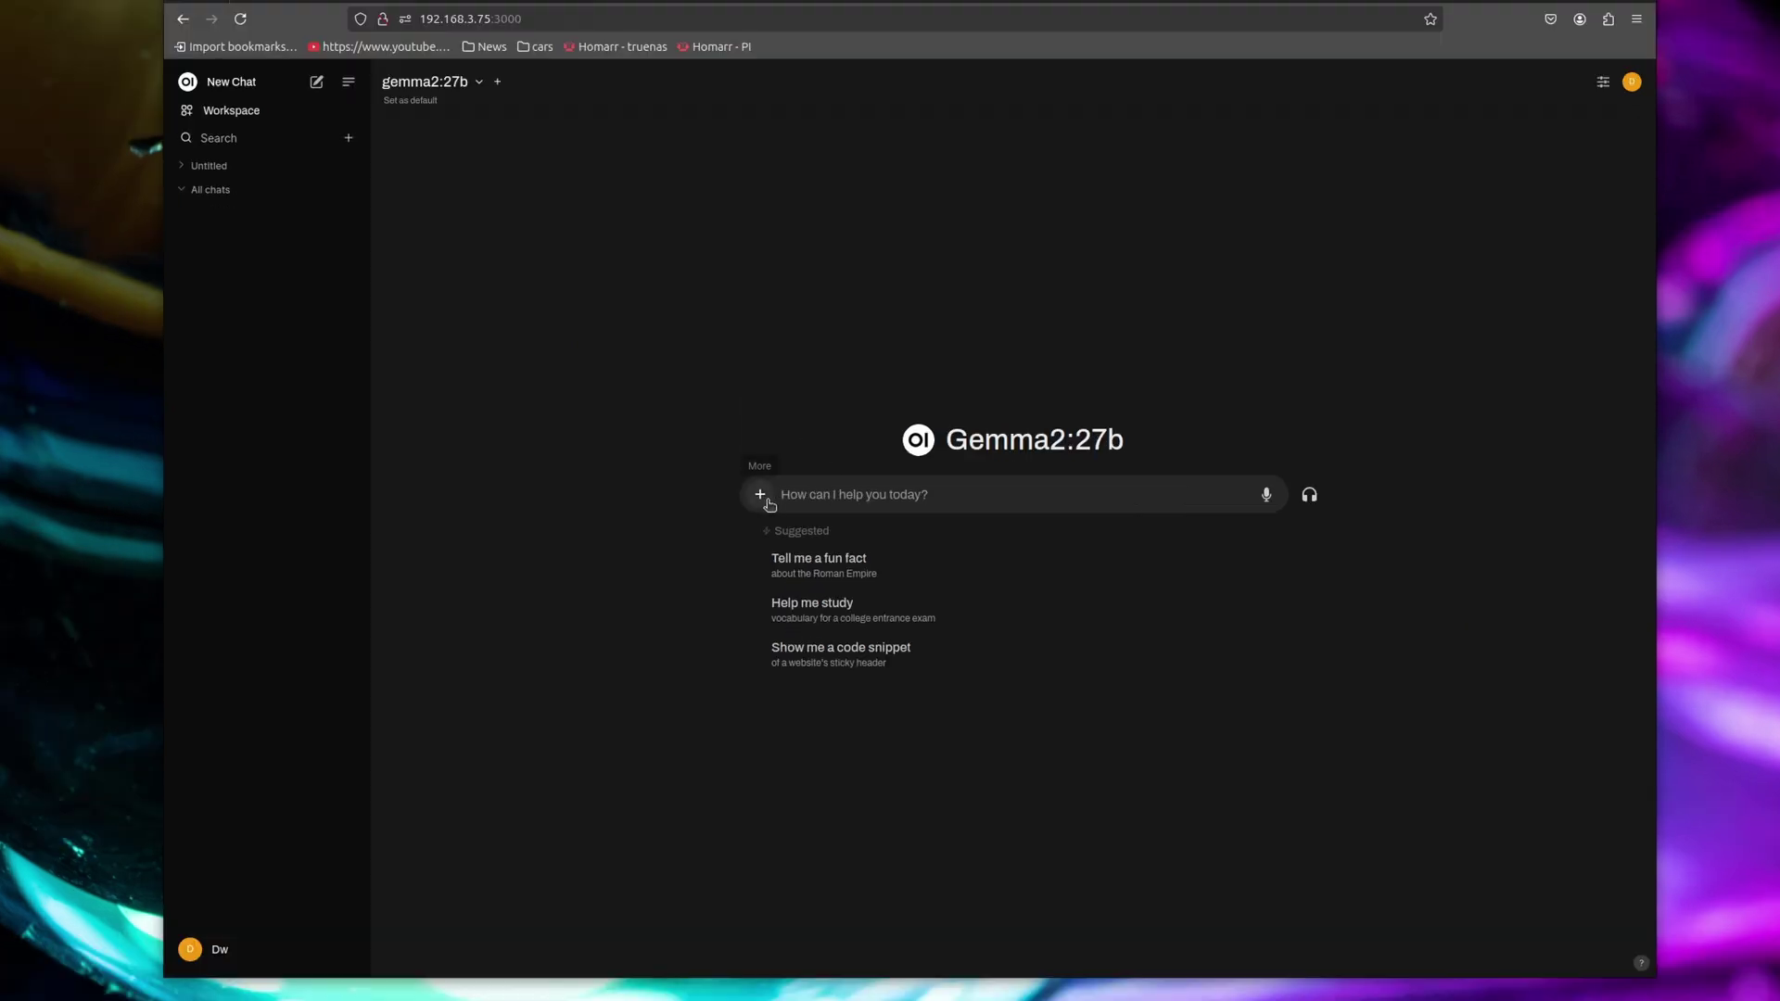
pyautogui.click(777, 495)
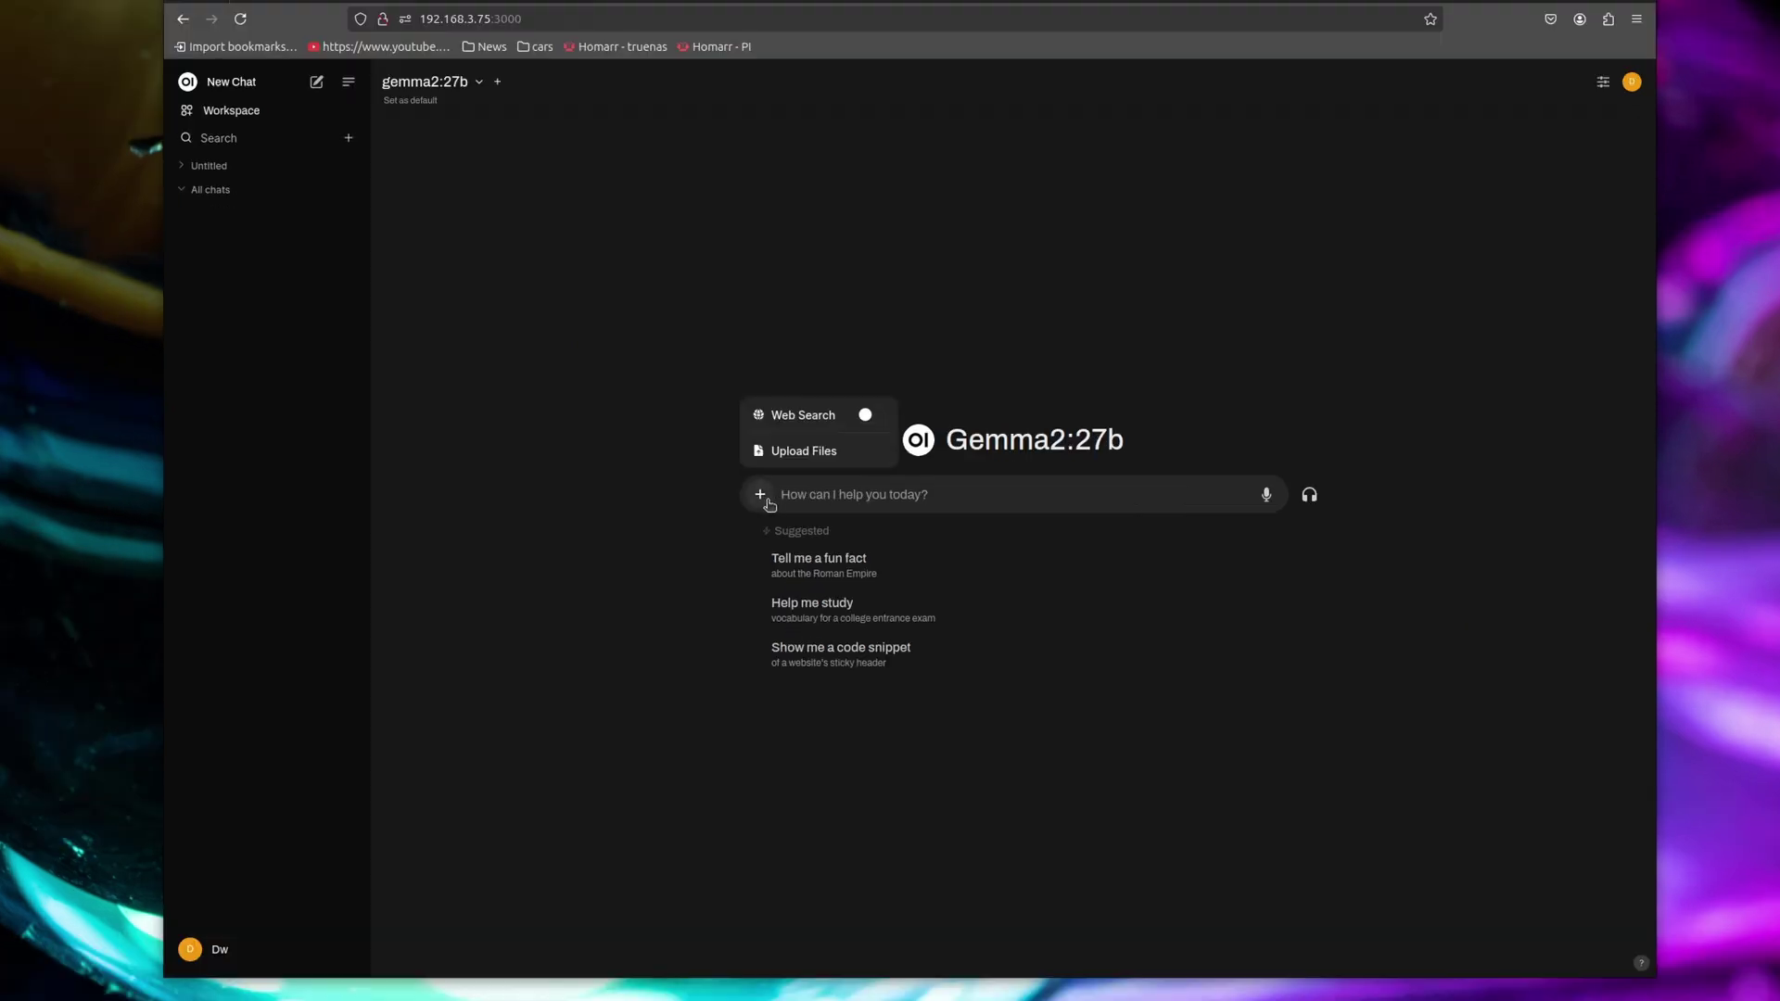
pyautogui.click(869, 416)
pyautogui.click(854, 493)
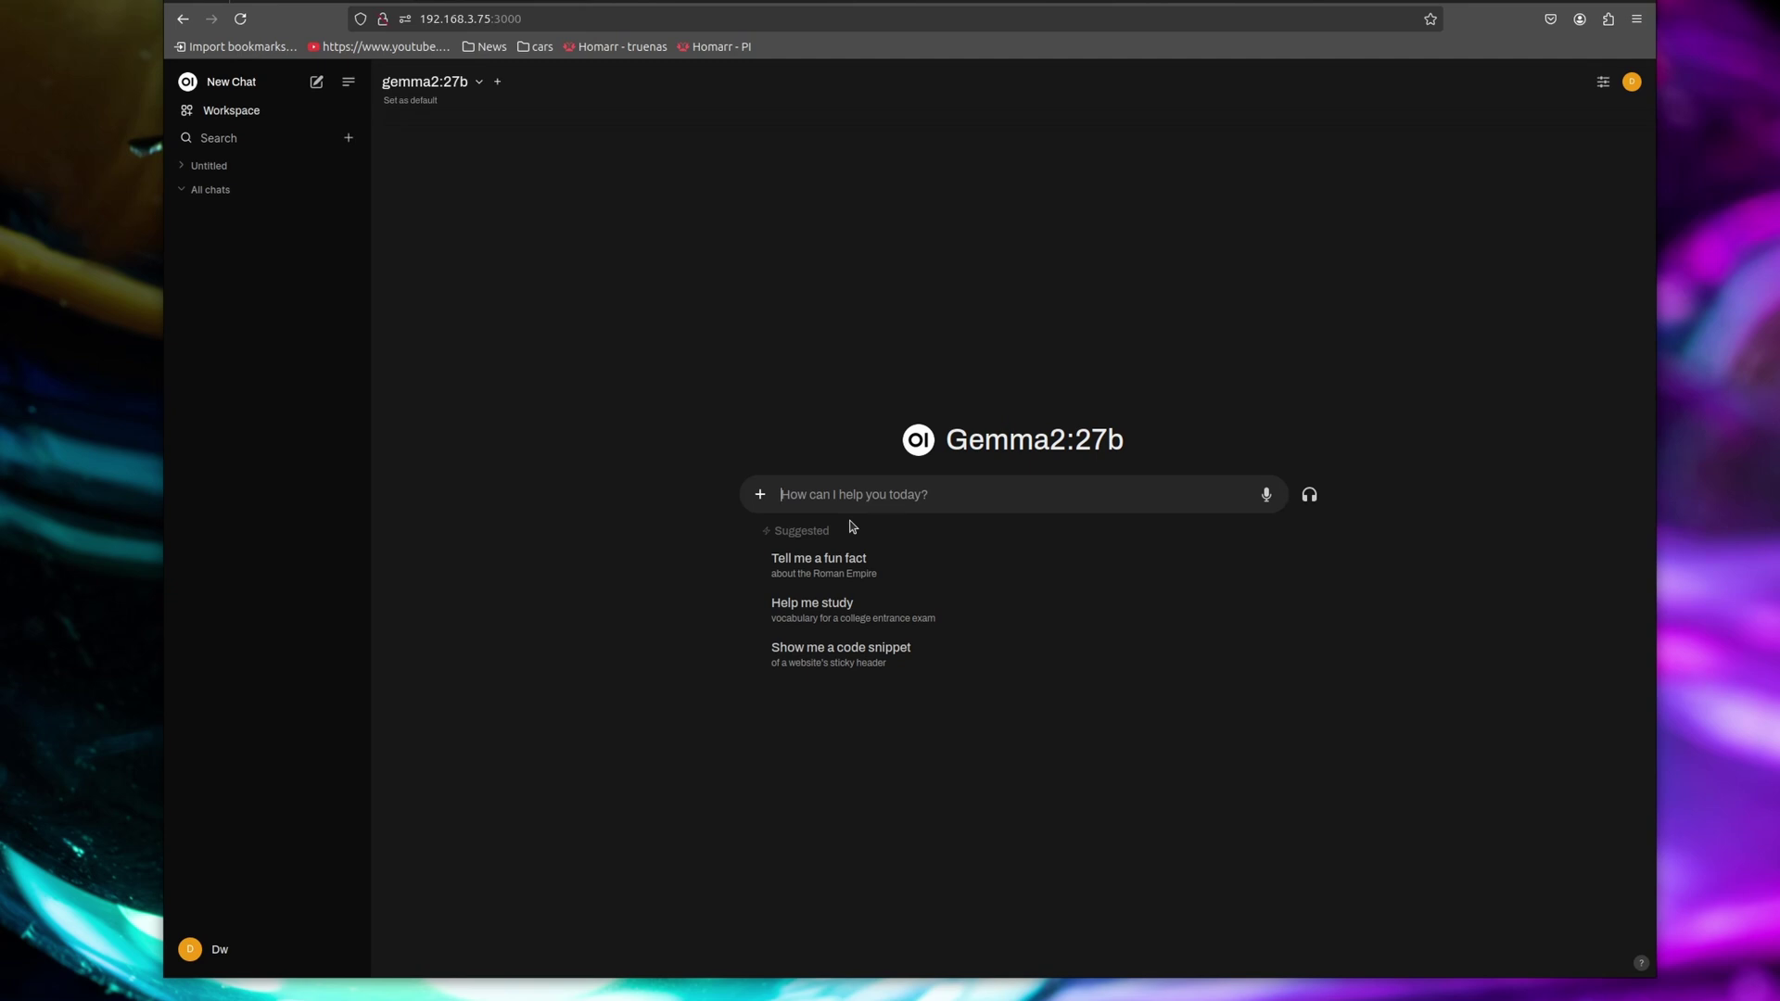
# - Ask 'What is the weather in new york for the next 10 days?' and view the searched sites
pyautogui.write('What is the weather i')
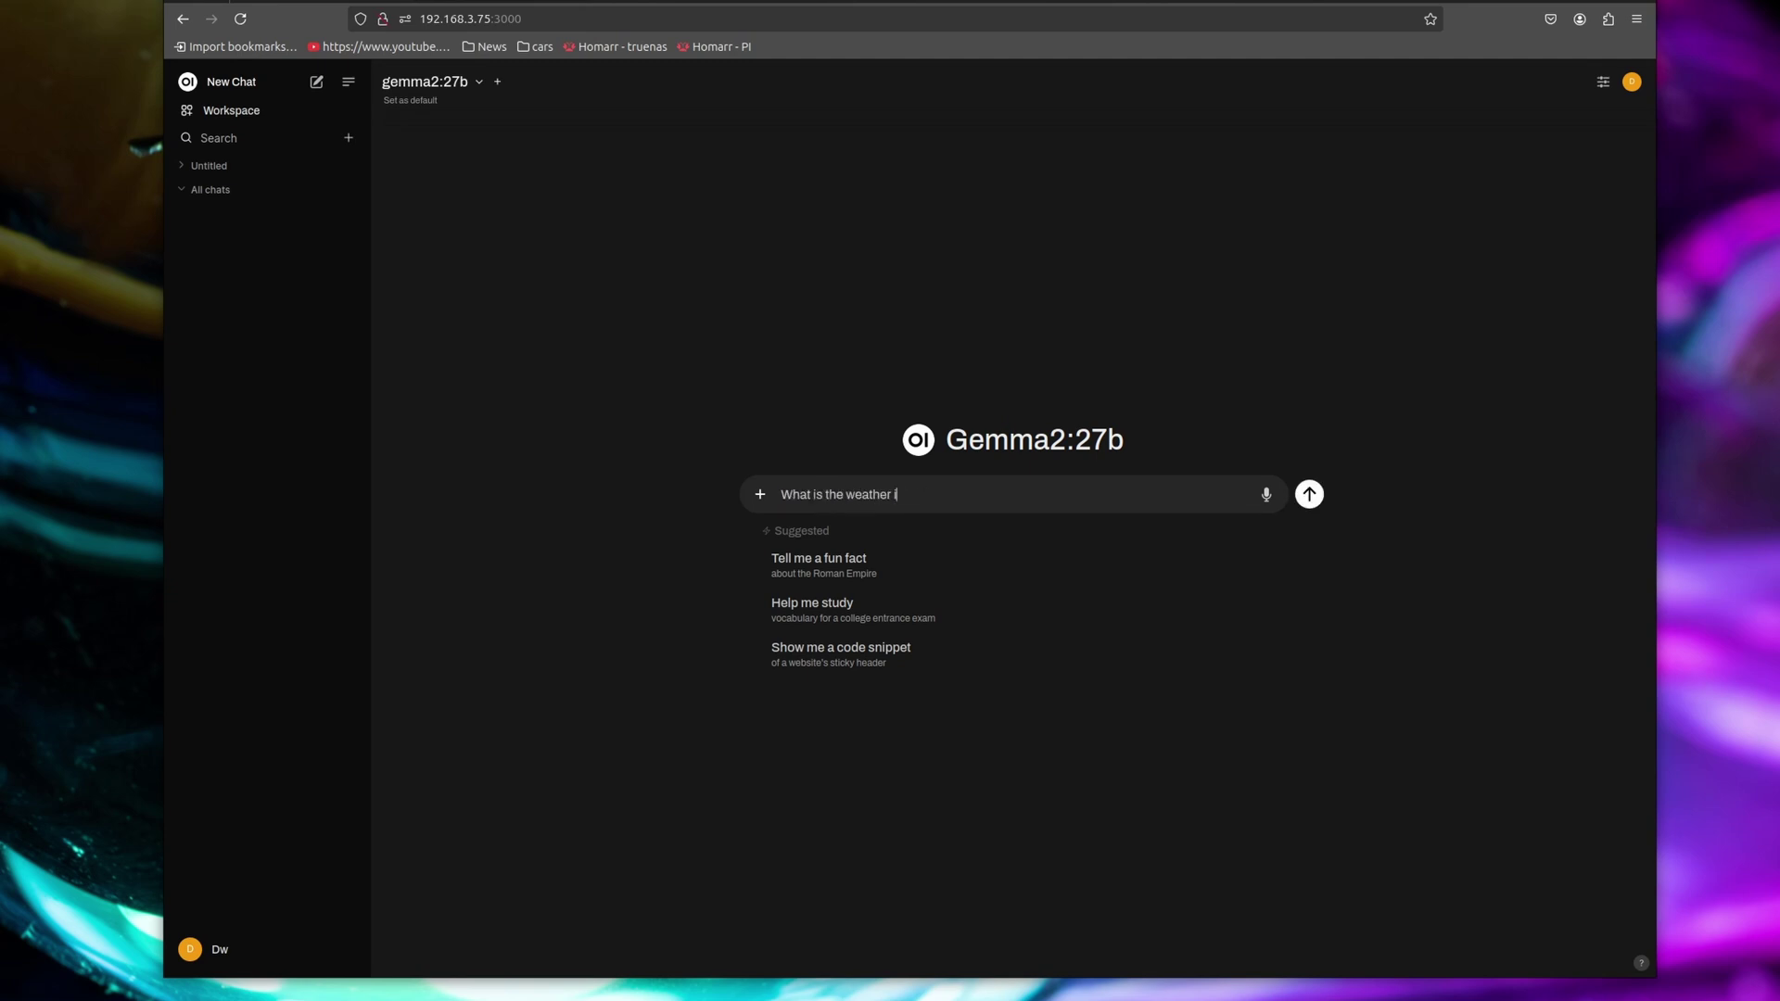
pyautogui.write('n new york for the next 10 days?')
pyautogui.press('Return')
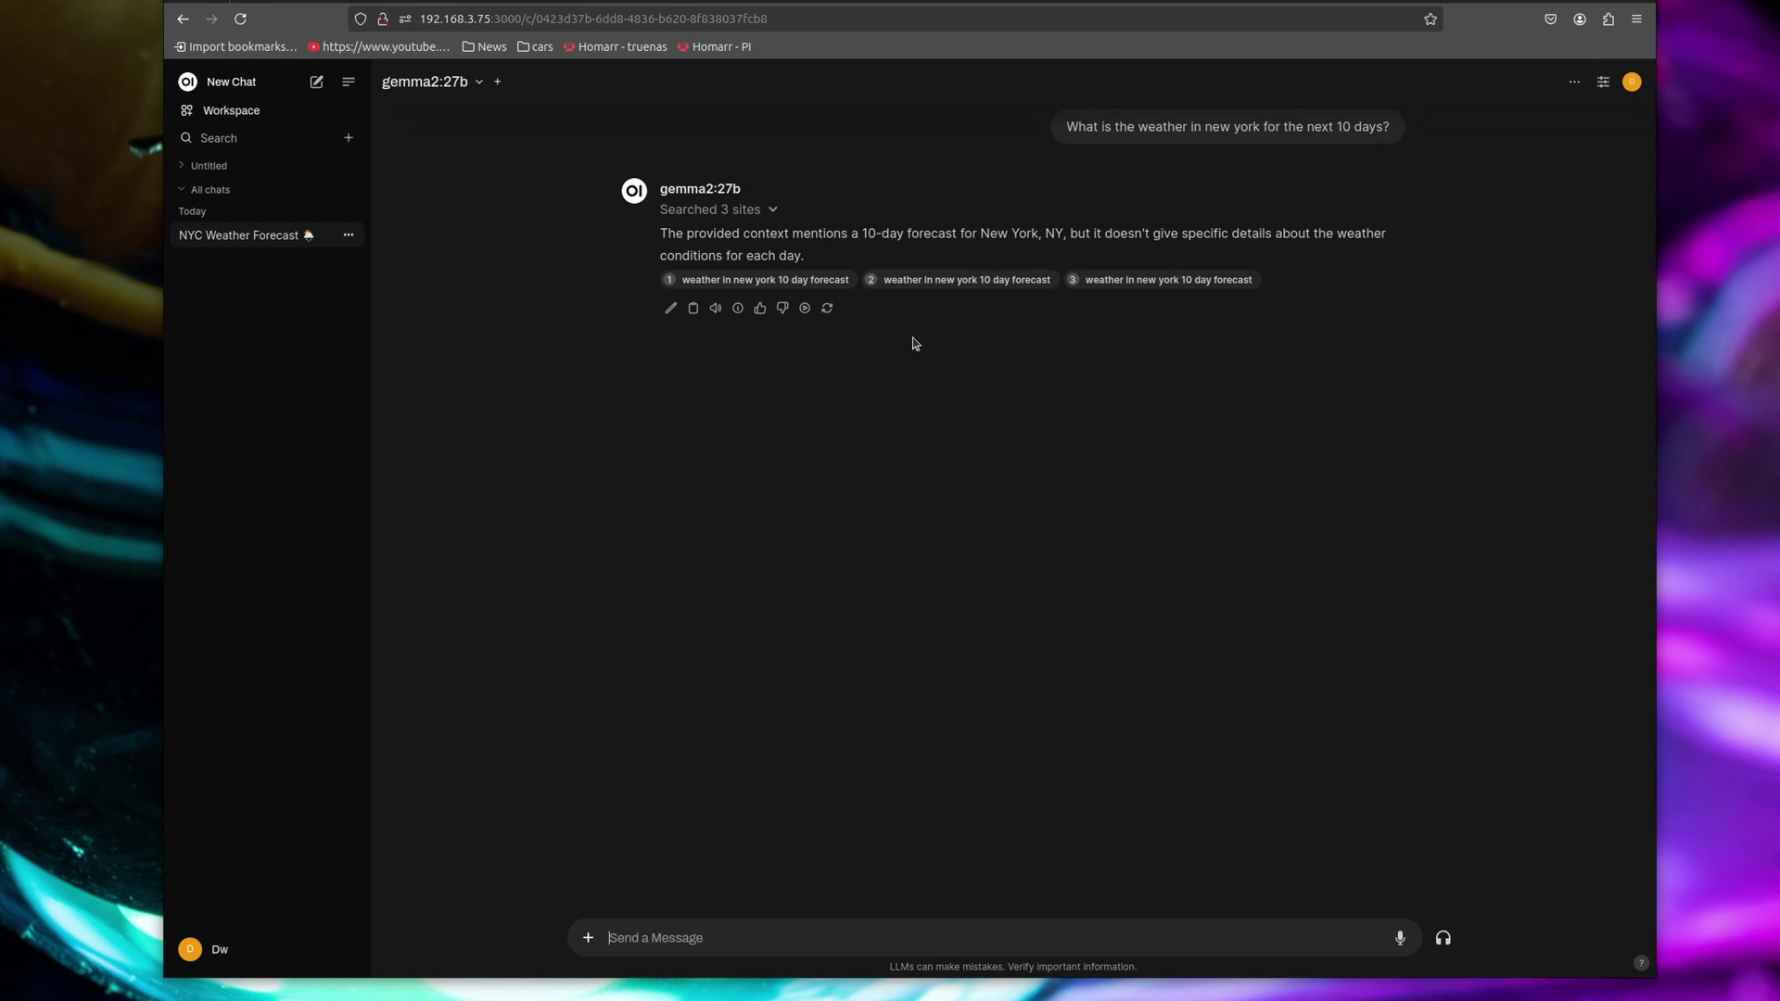
pyautogui.click(766, 211)
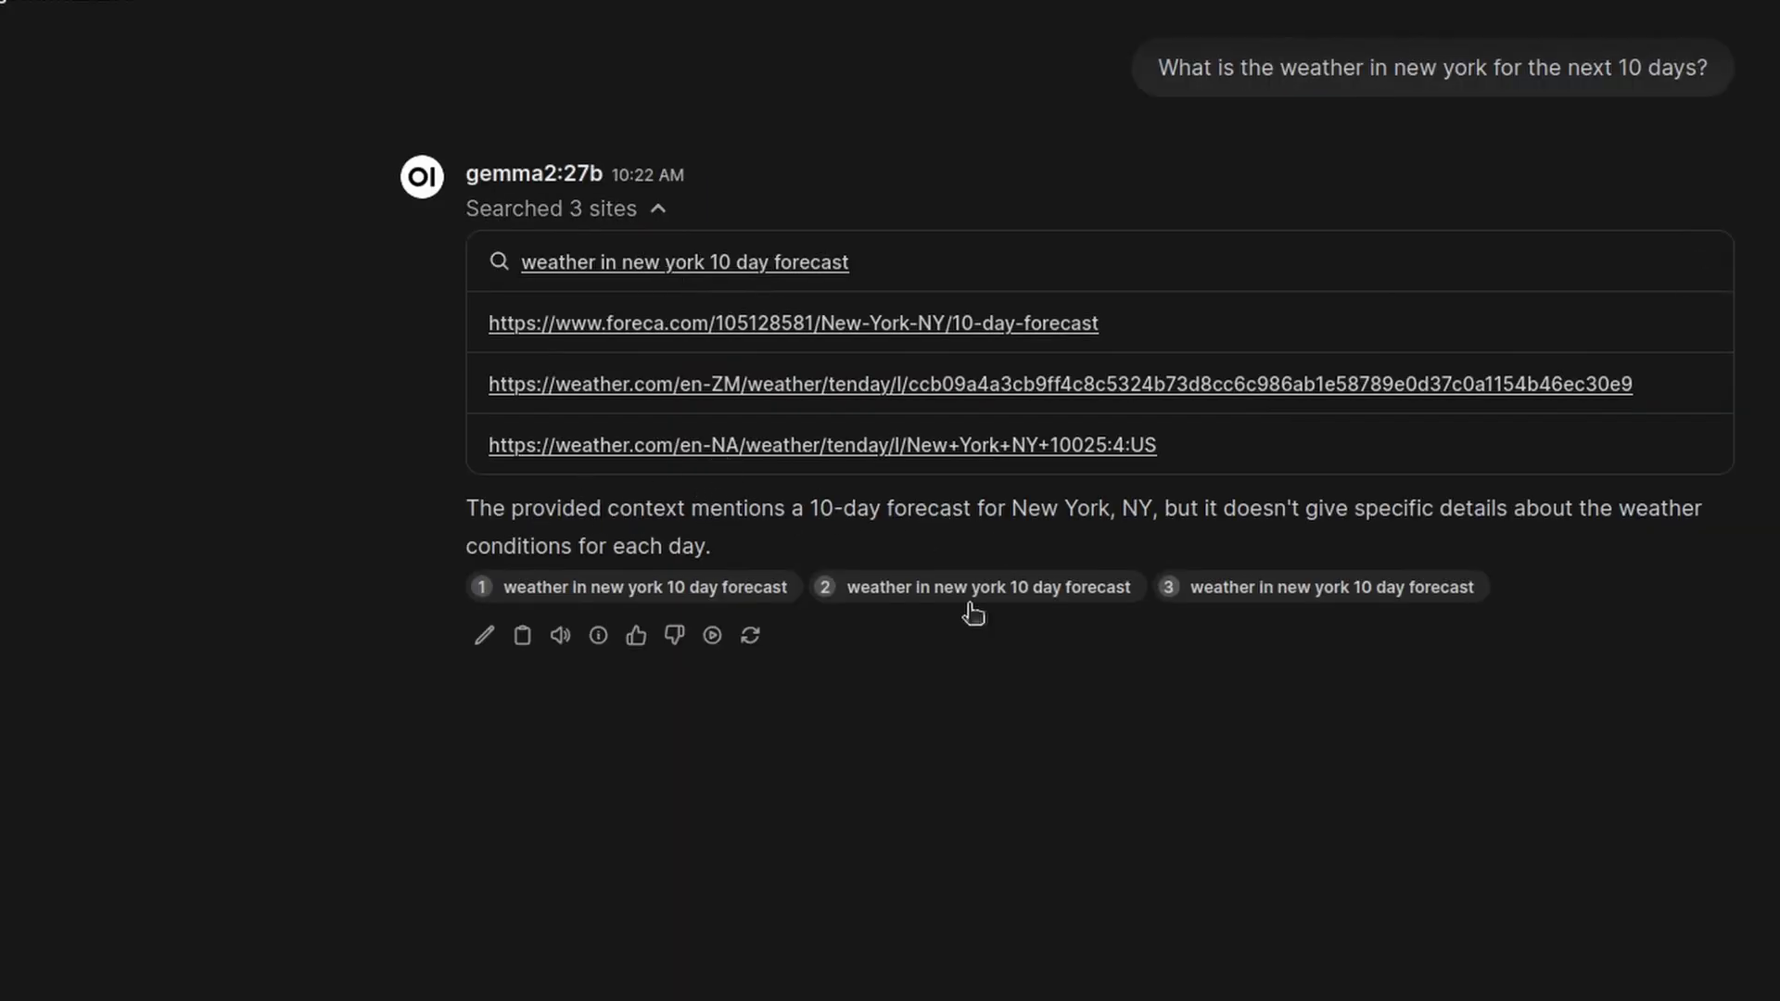
pyautogui.moveTo(618, 508); pyautogui.dragTo(827, 510)
pyautogui.click(721, 209)
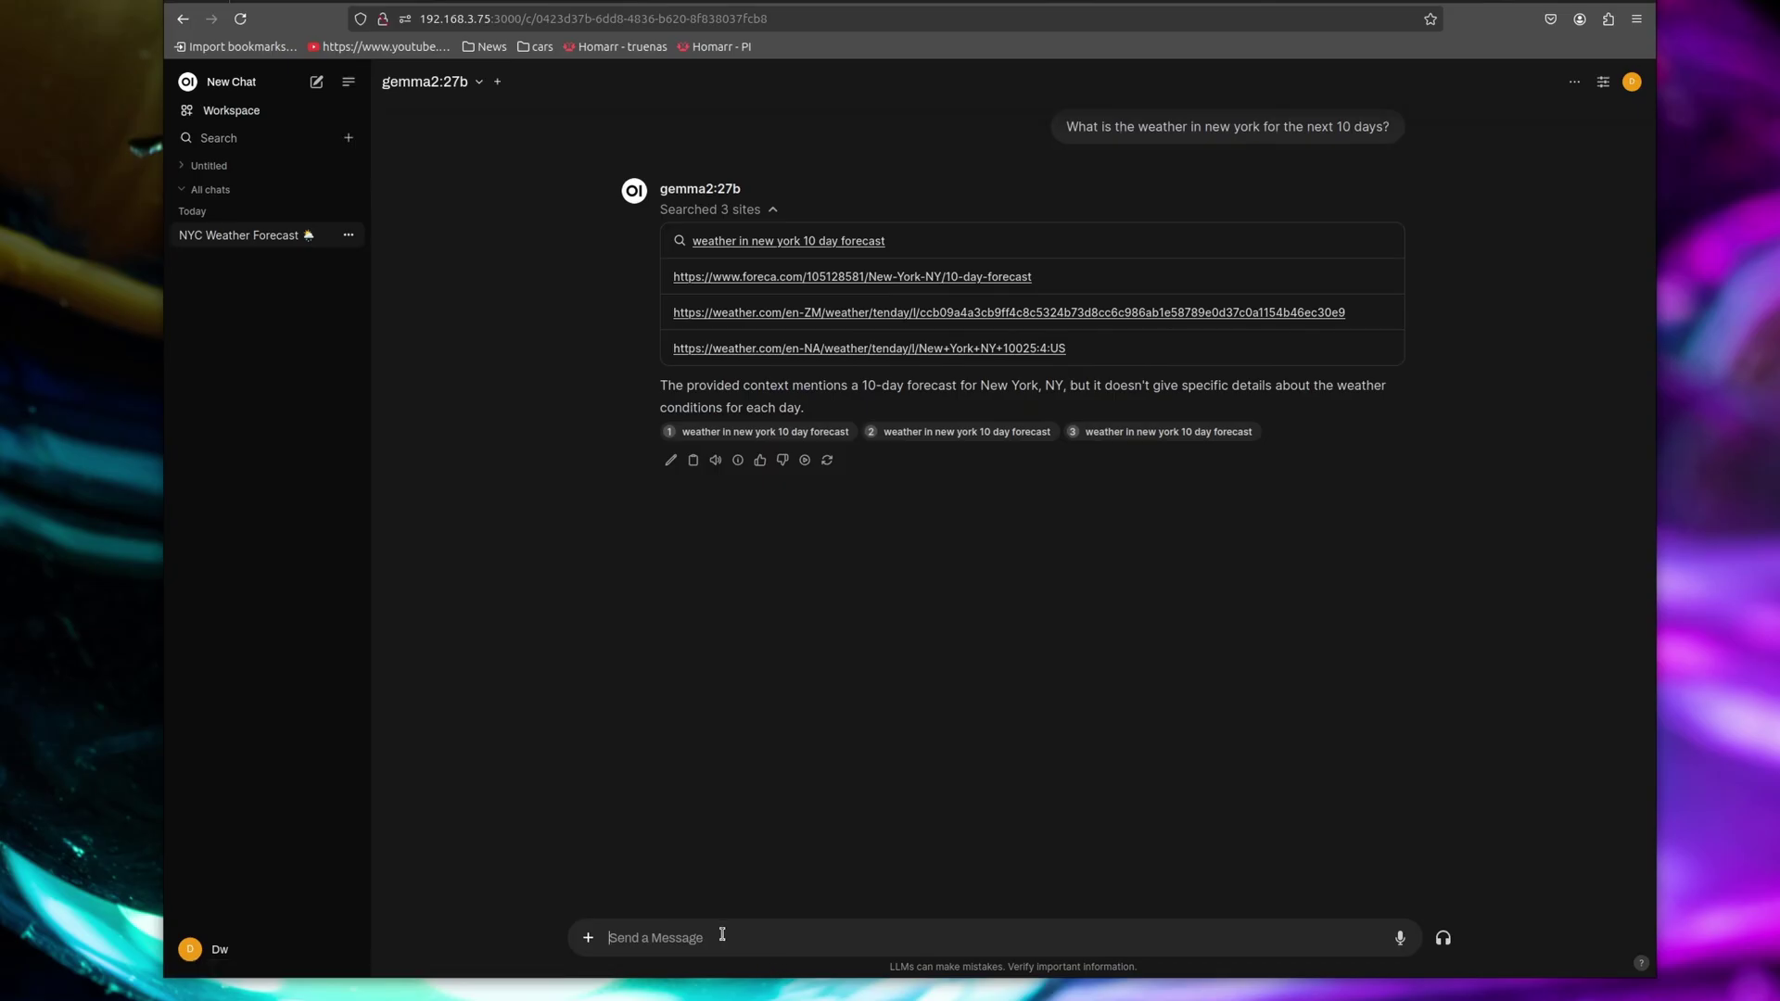
# - Ask 'what is the weather in new york city right now?' and highlight the 53°, mostly sunny answer
pyautogui.write('what is the weather in new york cit')
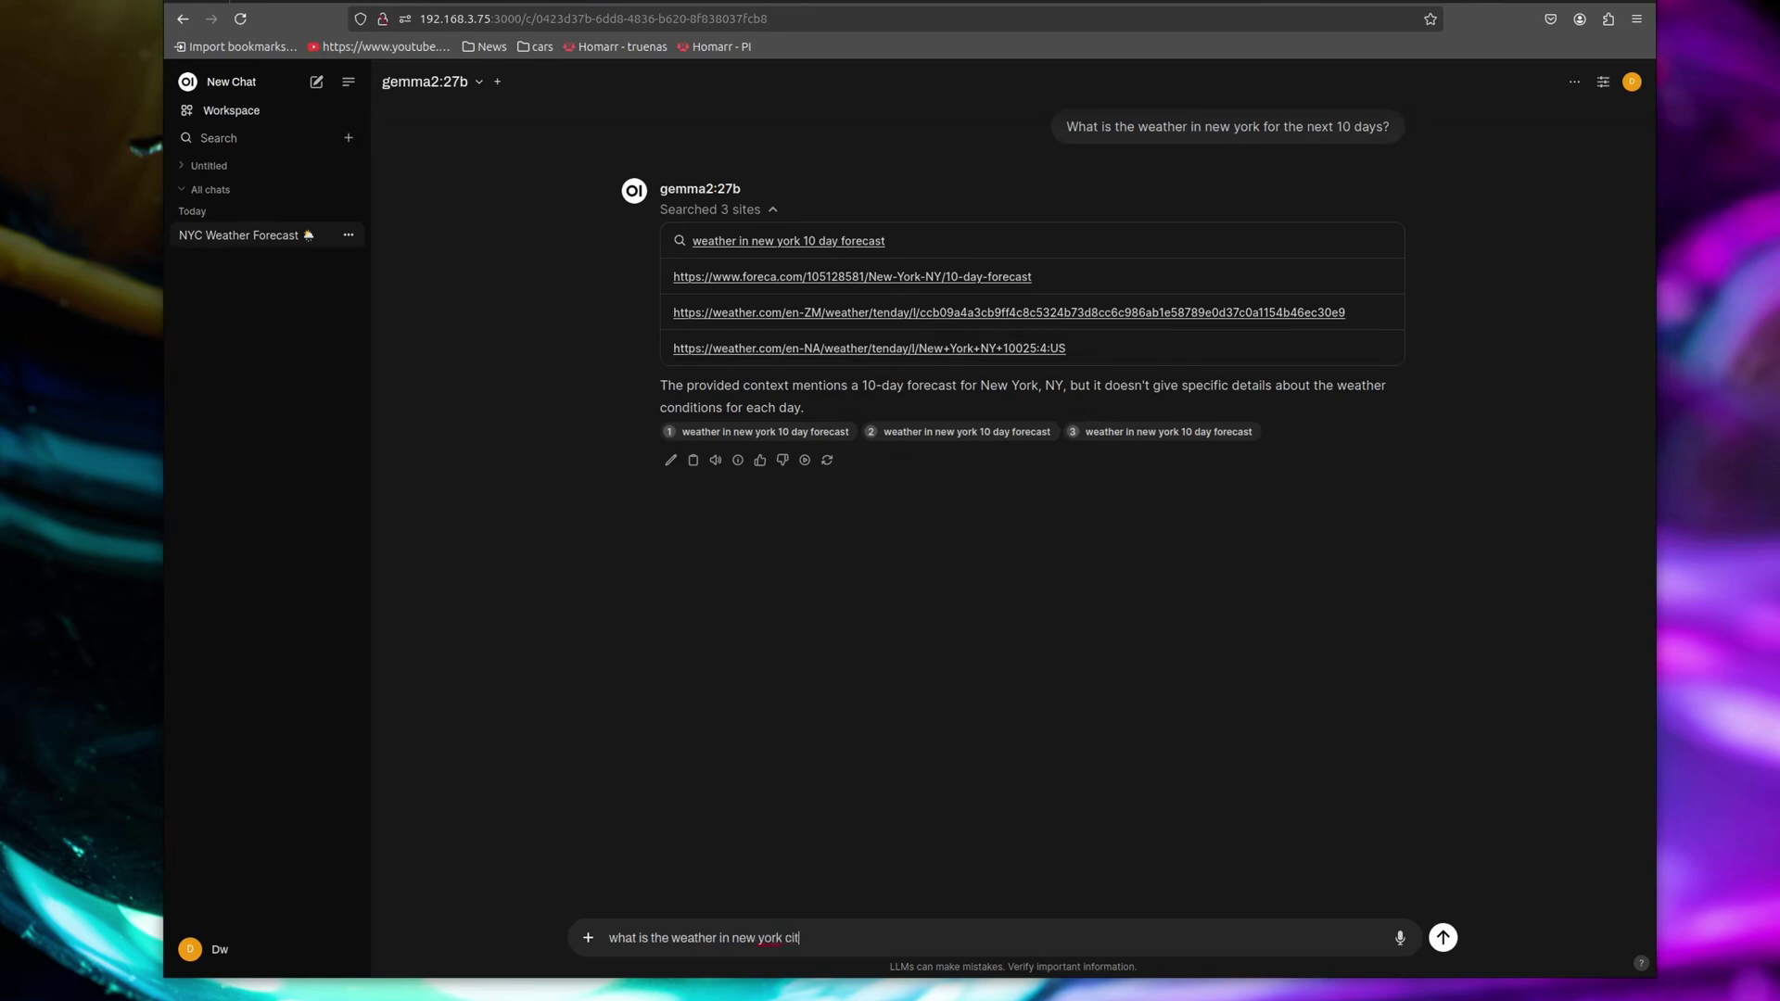
pyautogui.write('y right now?')
pyautogui.press('Return')
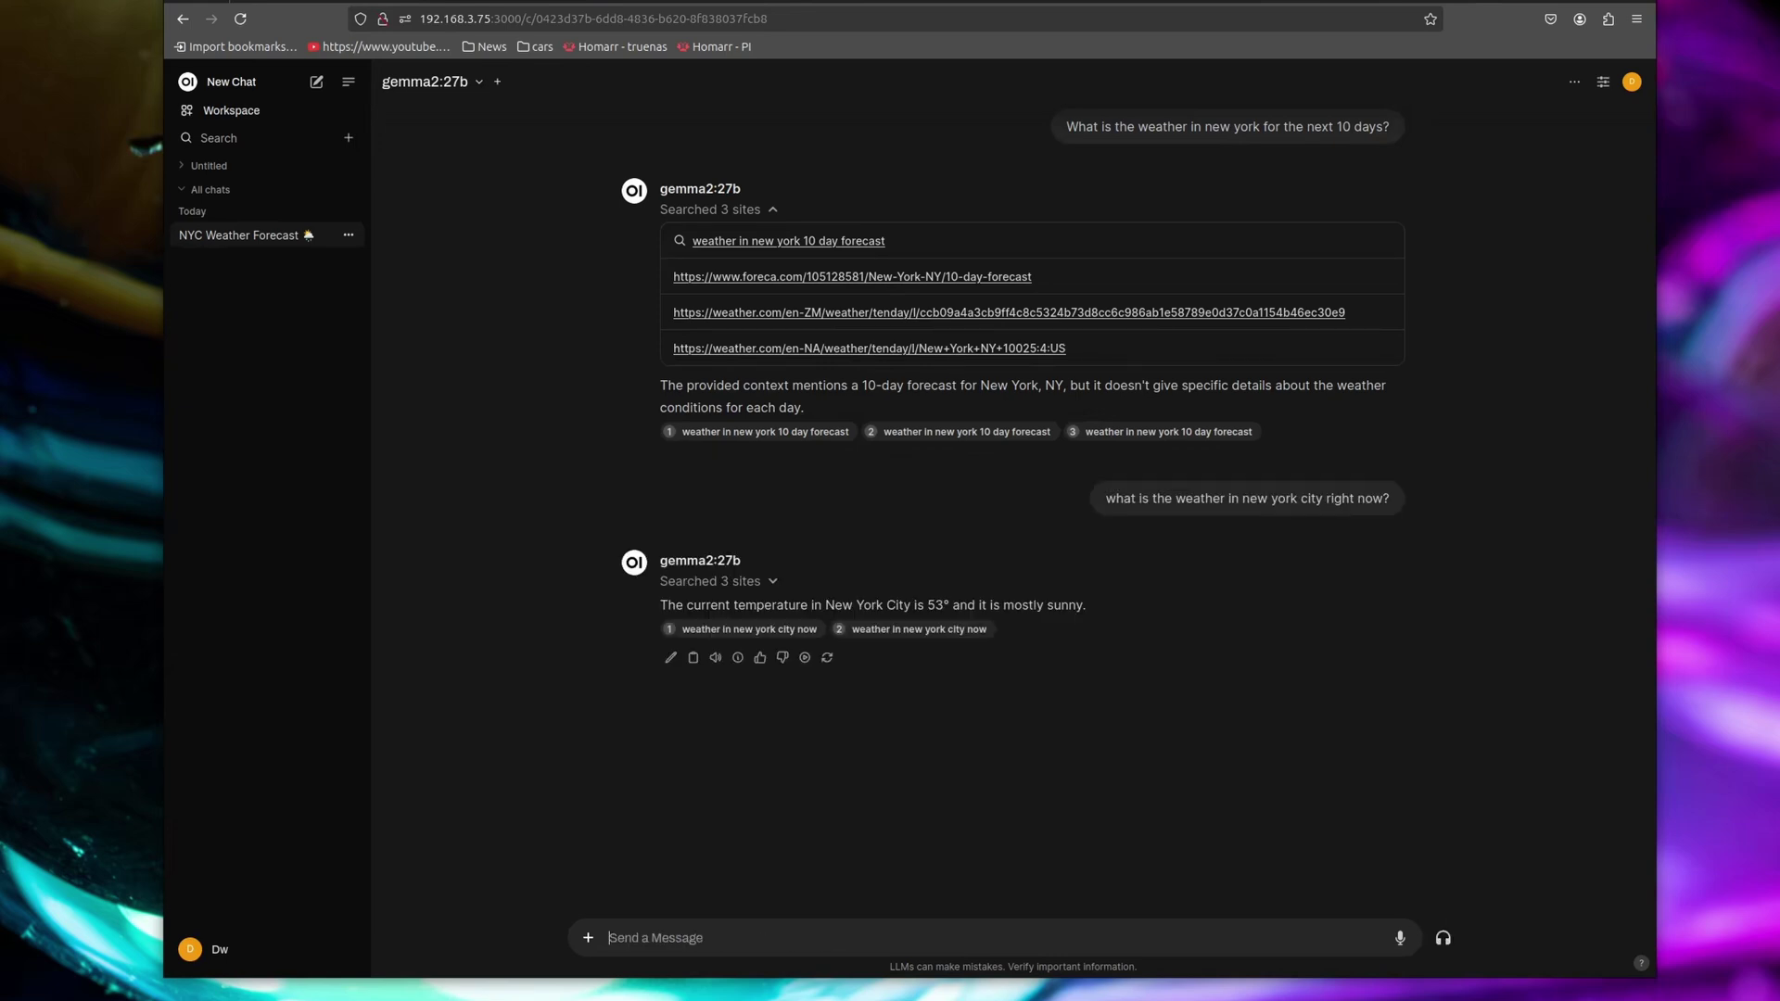
pyautogui.click(772, 582)
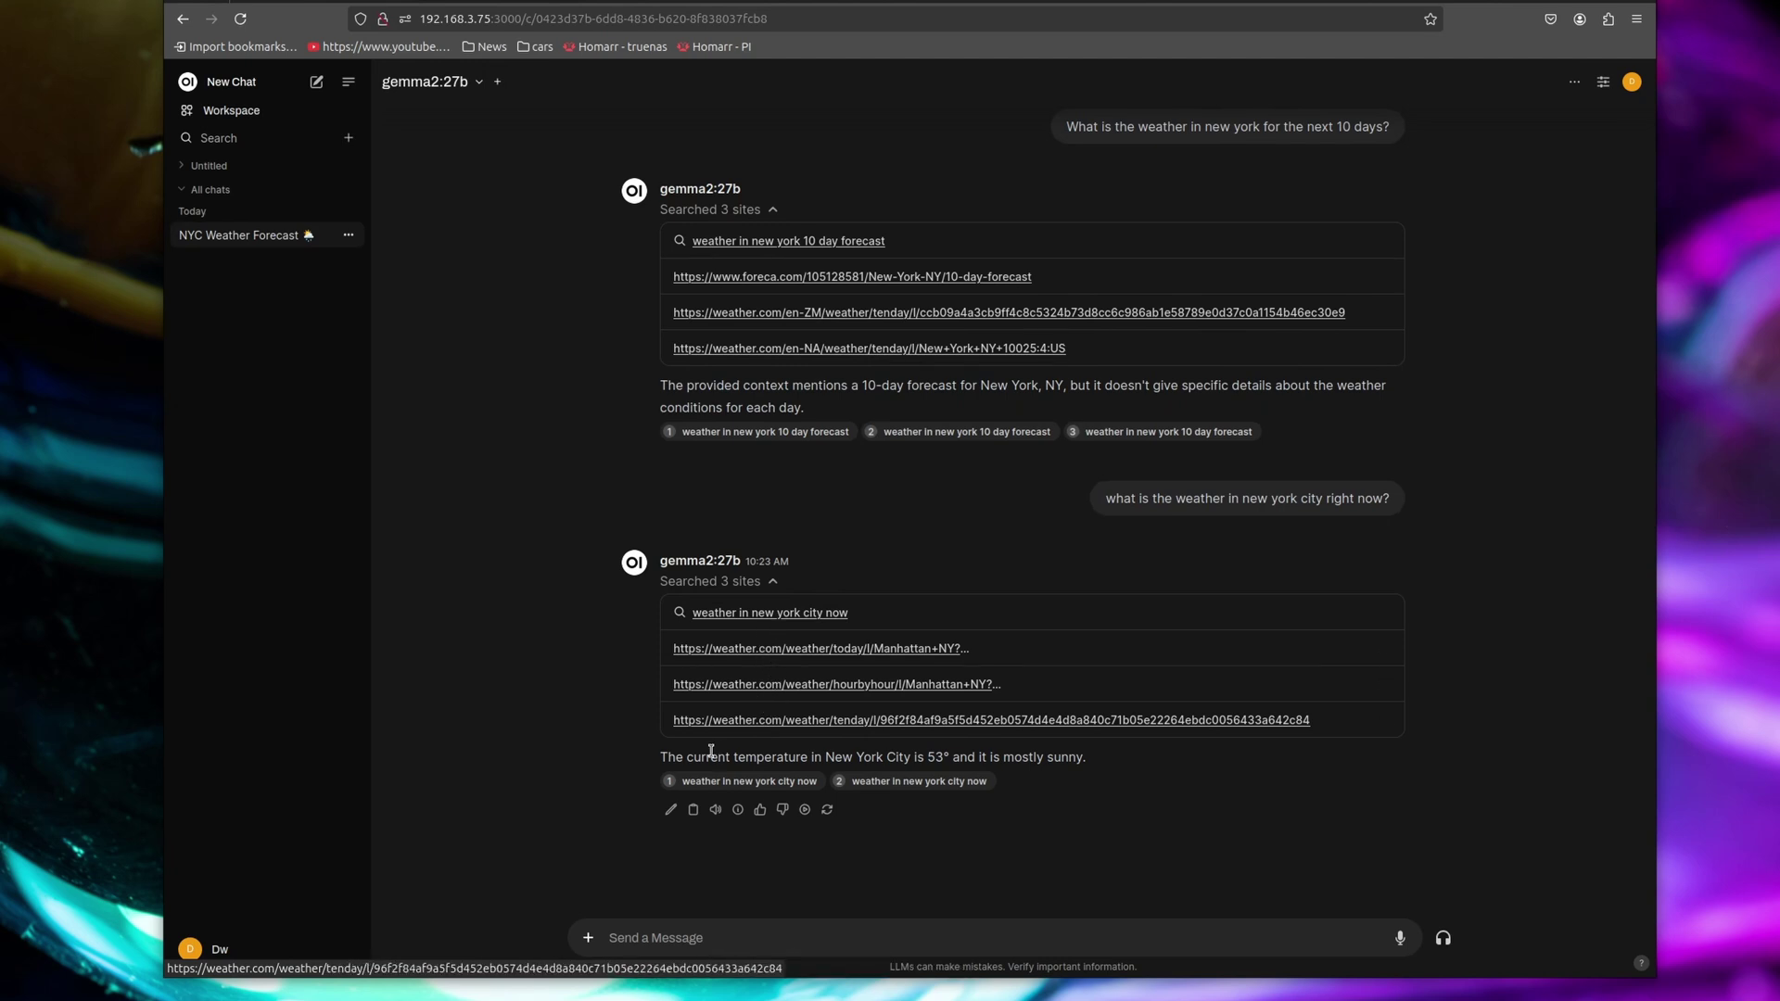
pyautogui.moveTo(693, 757); pyautogui.dragTo(1044, 758)
pyautogui.click(1048, 761)
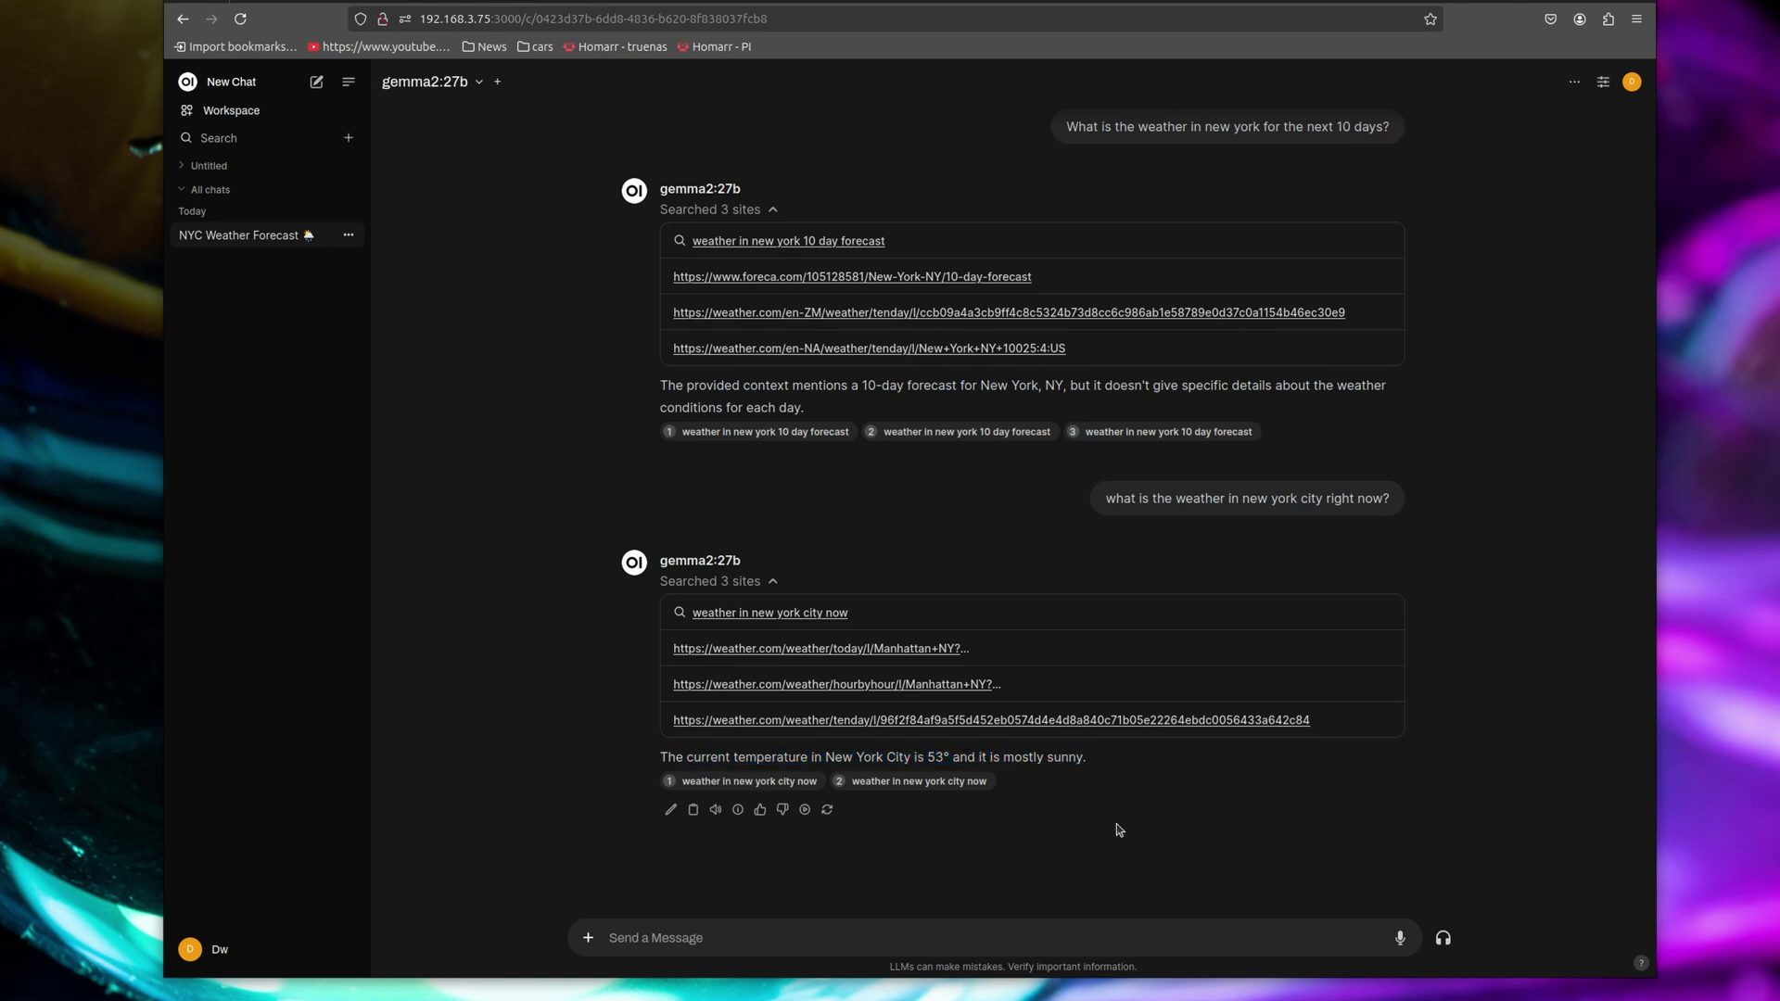
pyautogui.hotkey('ctrl', 'Tab')
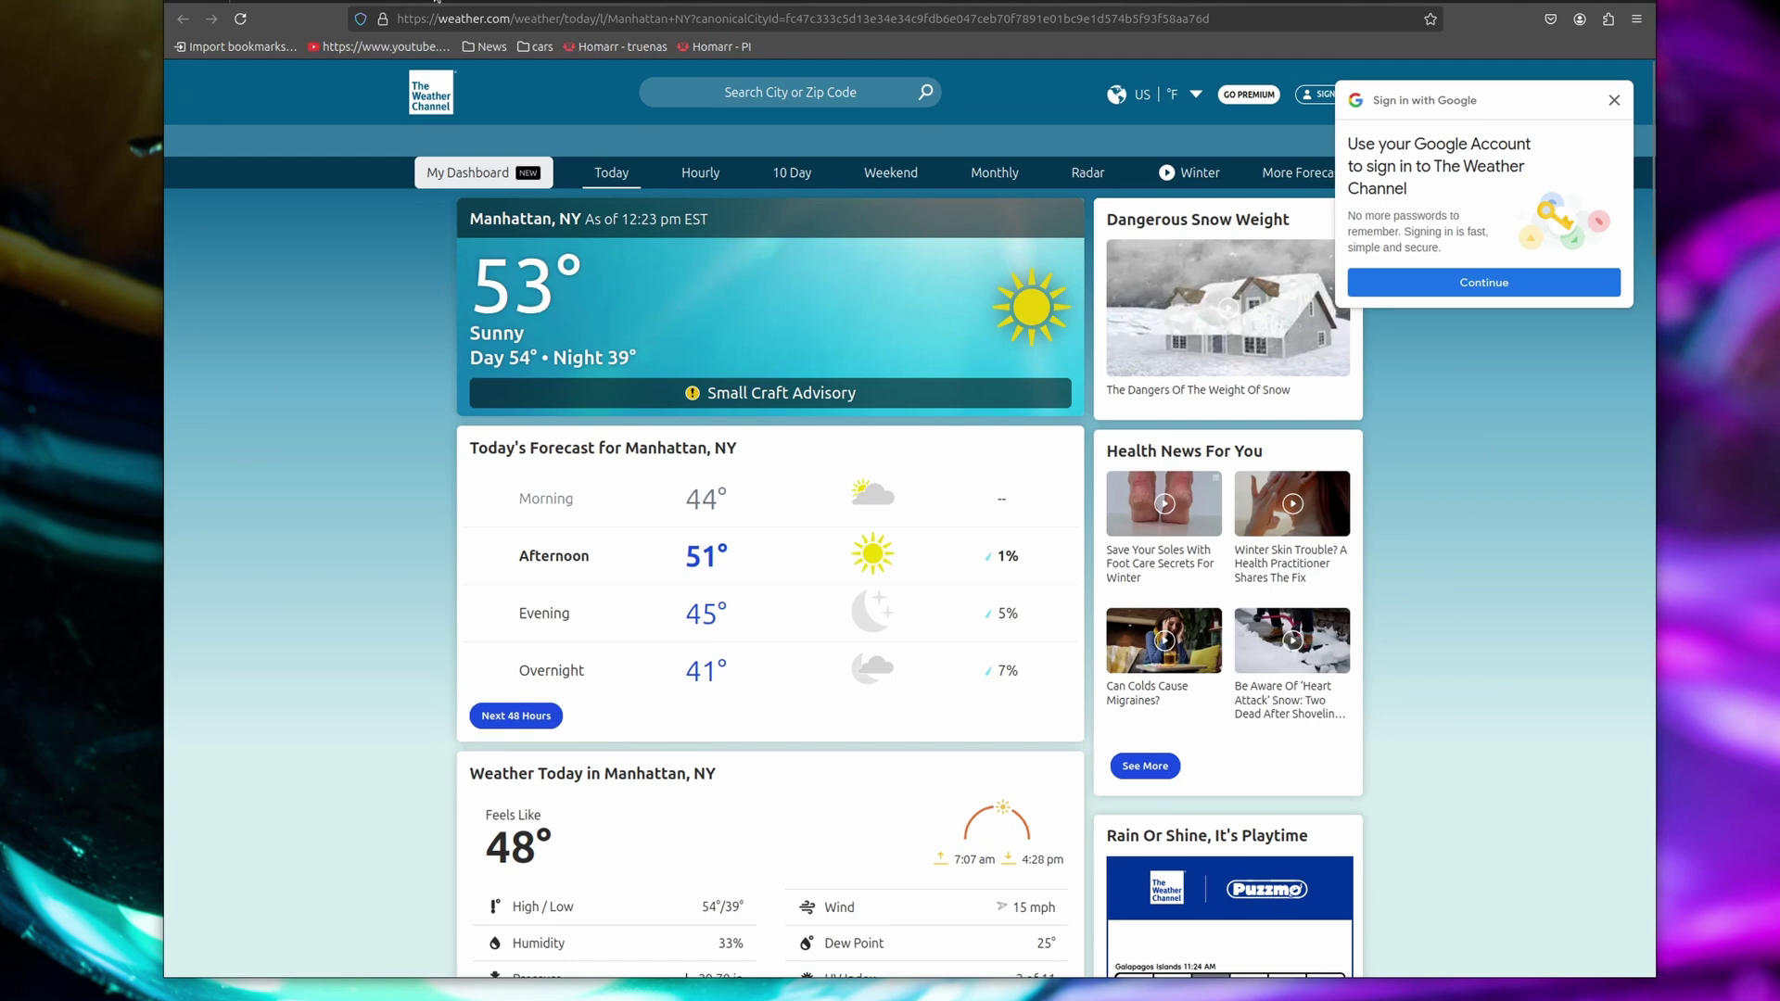
pyautogui.hotkey('ctrl', 'shift', 'Tab')
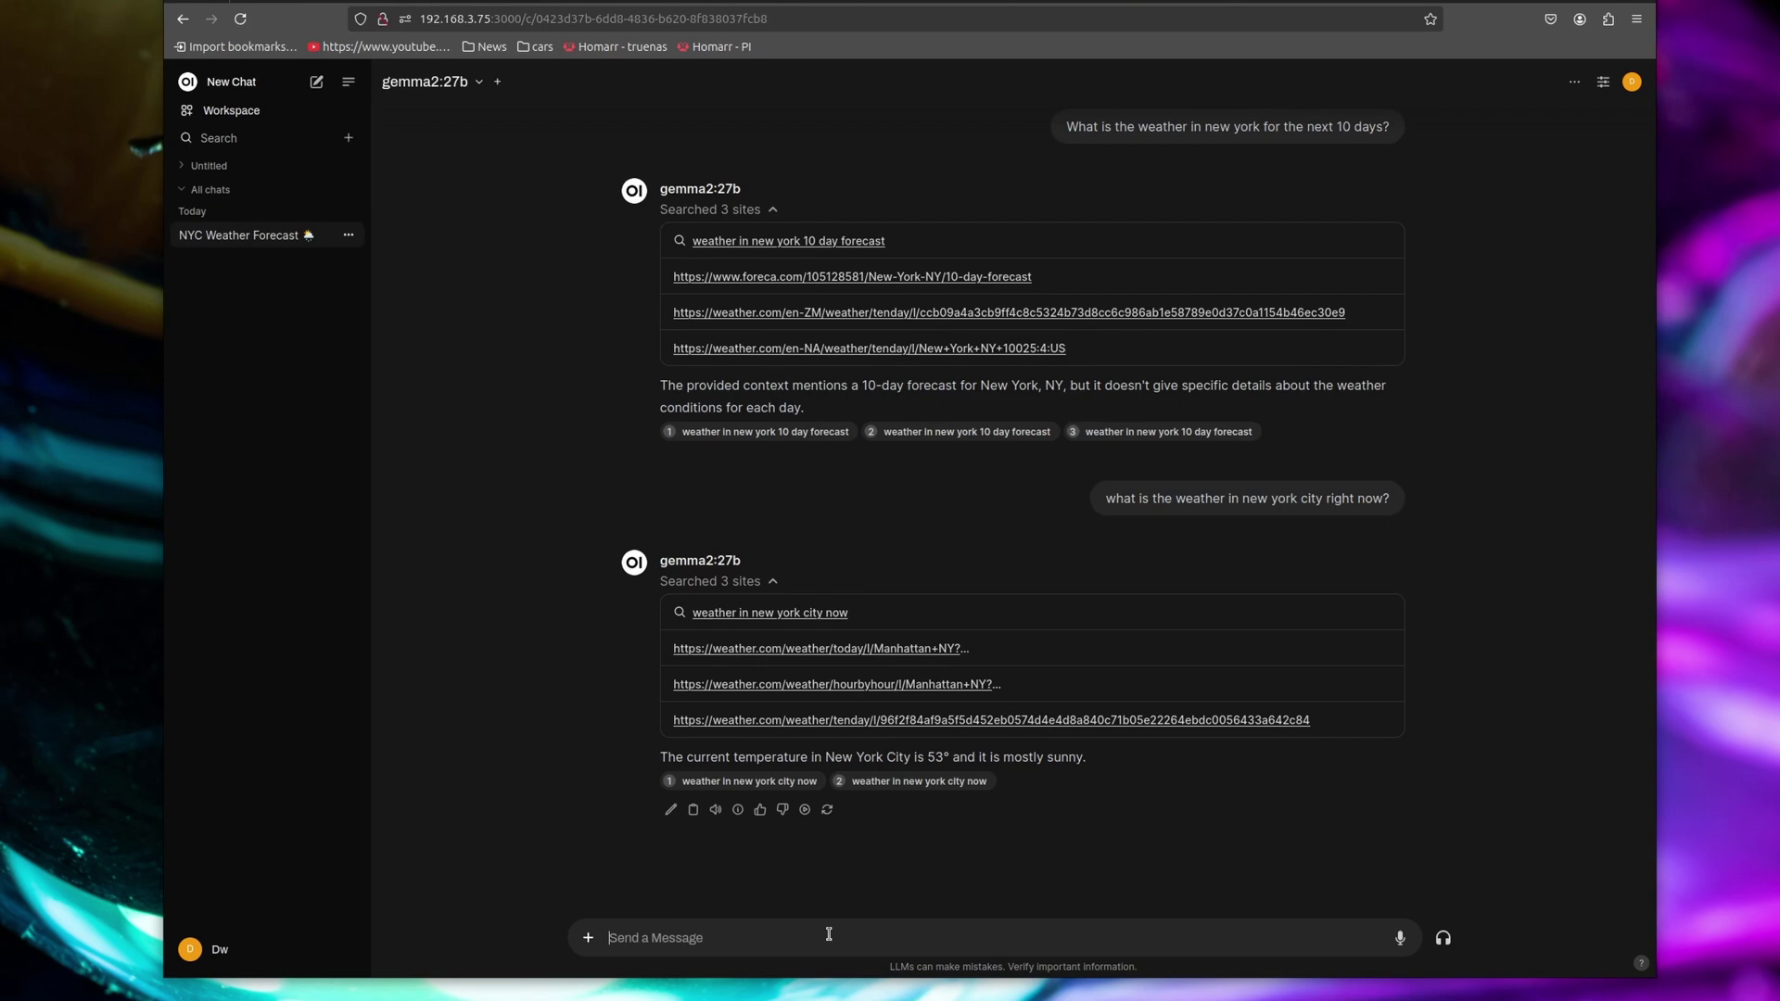
# - Close the weather.com page and request a table of Phoenix weather for next week, checking its sources
pyautogui.click(822, 648)
pyautogui.hotkey('ctrl', 'w')
pyautogui.write('Show me a table of the weather in')
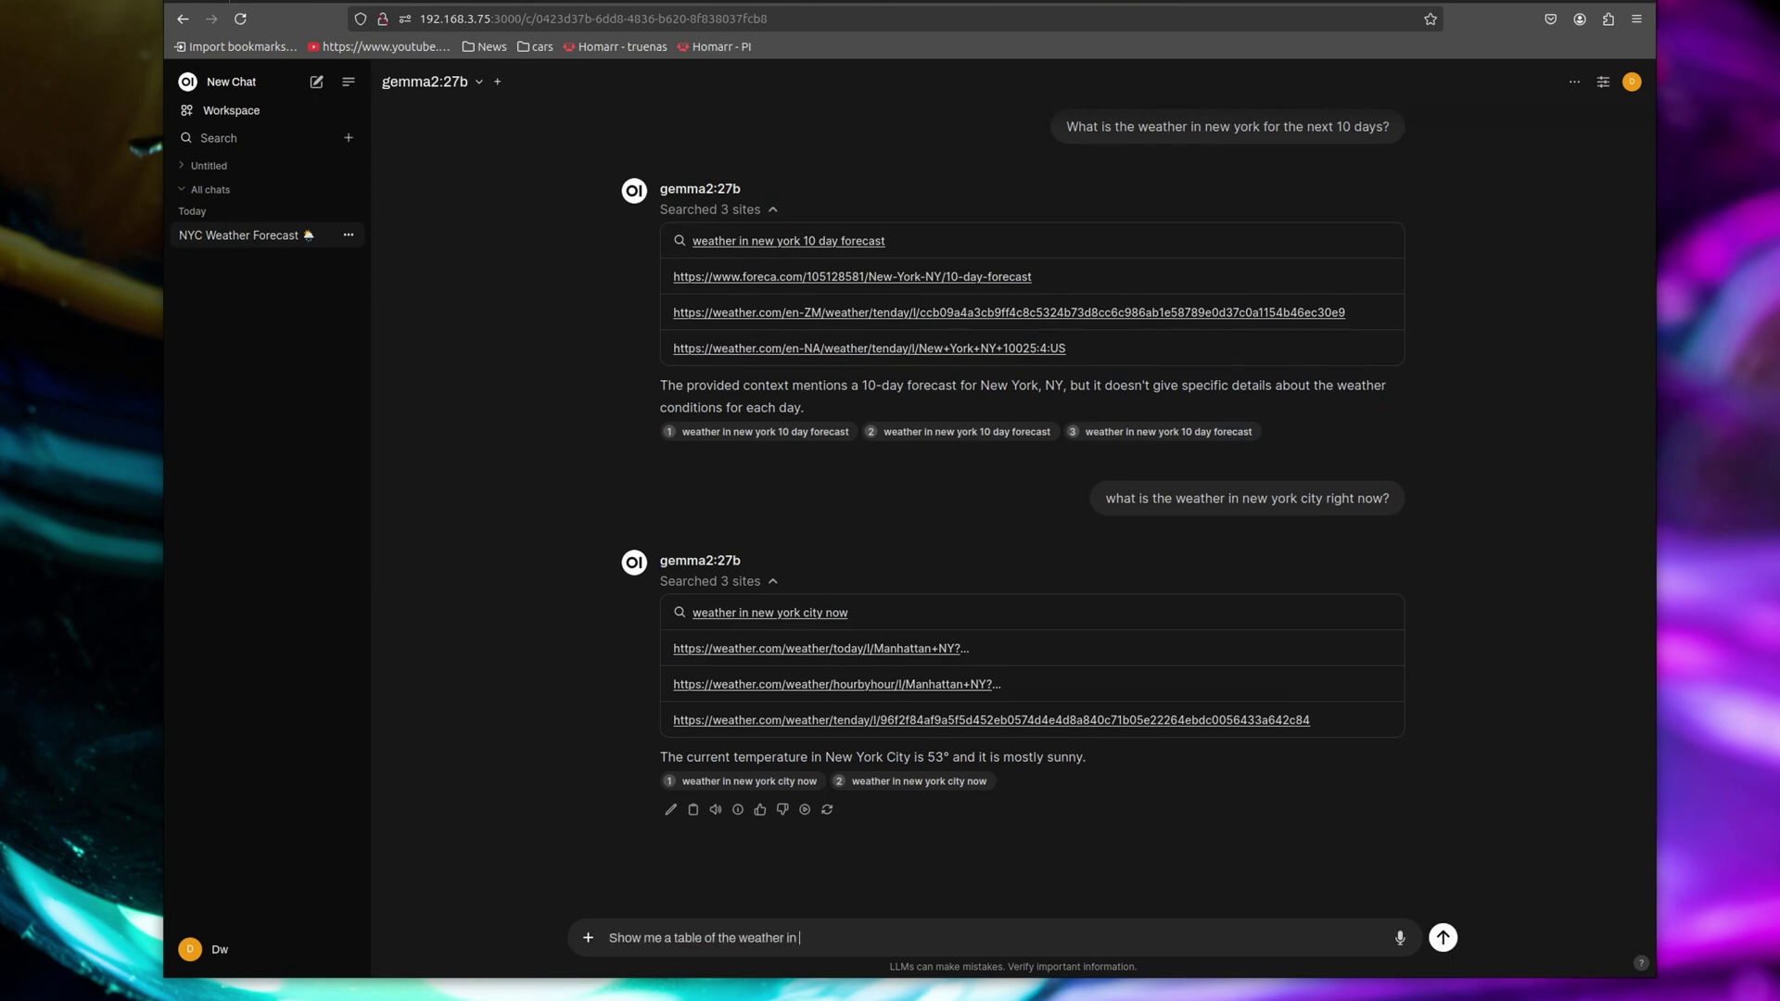
pyautogui.write(' phoenix for the next week')
pyautogui.press('Return')
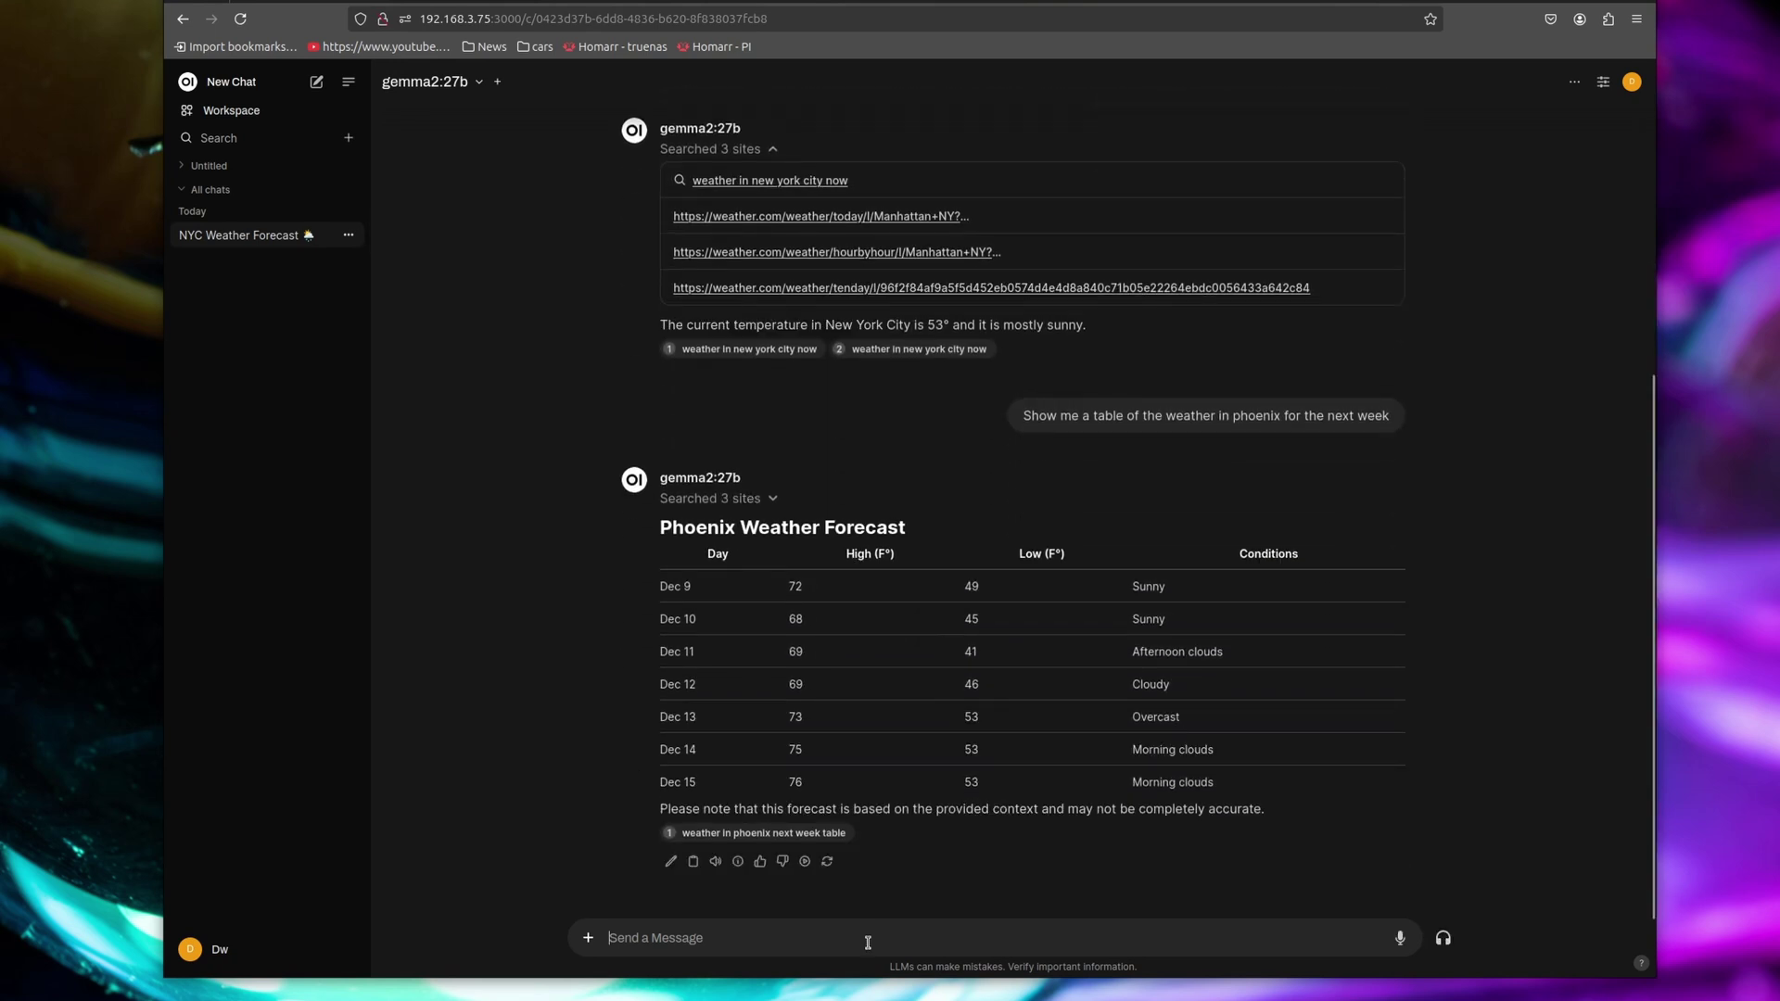
pyautogui.click(772, 499)
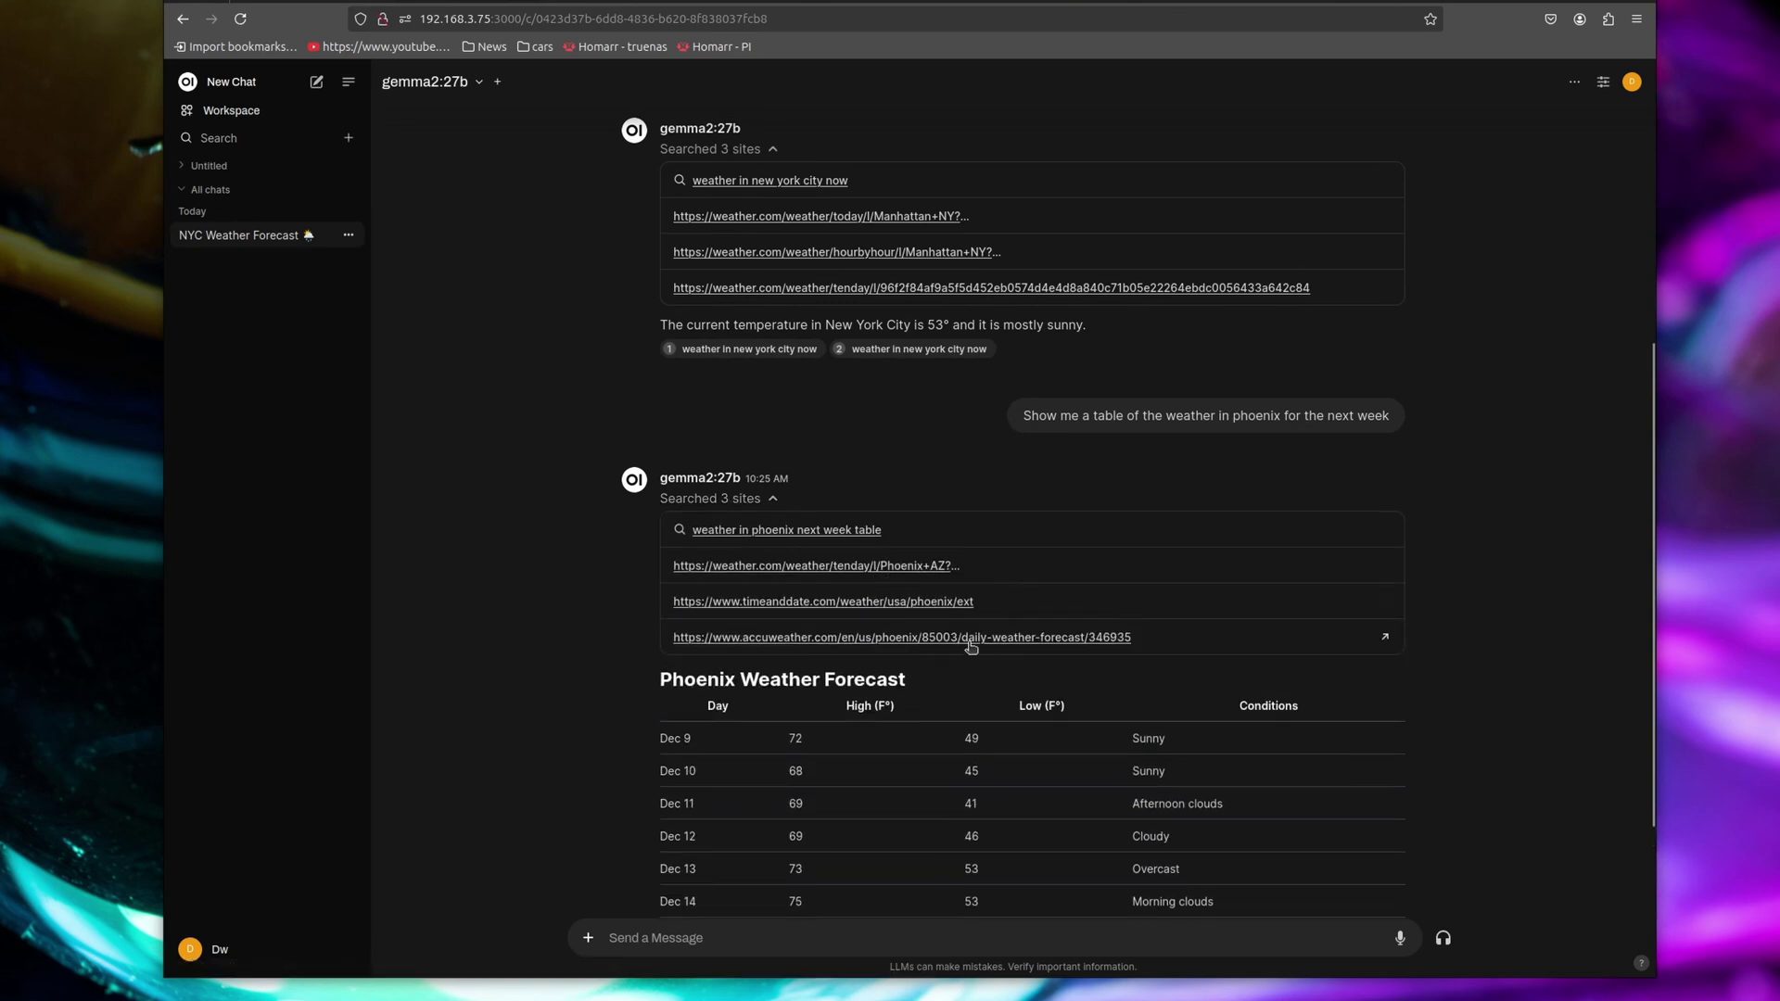
pyautogui.click(773, 502)
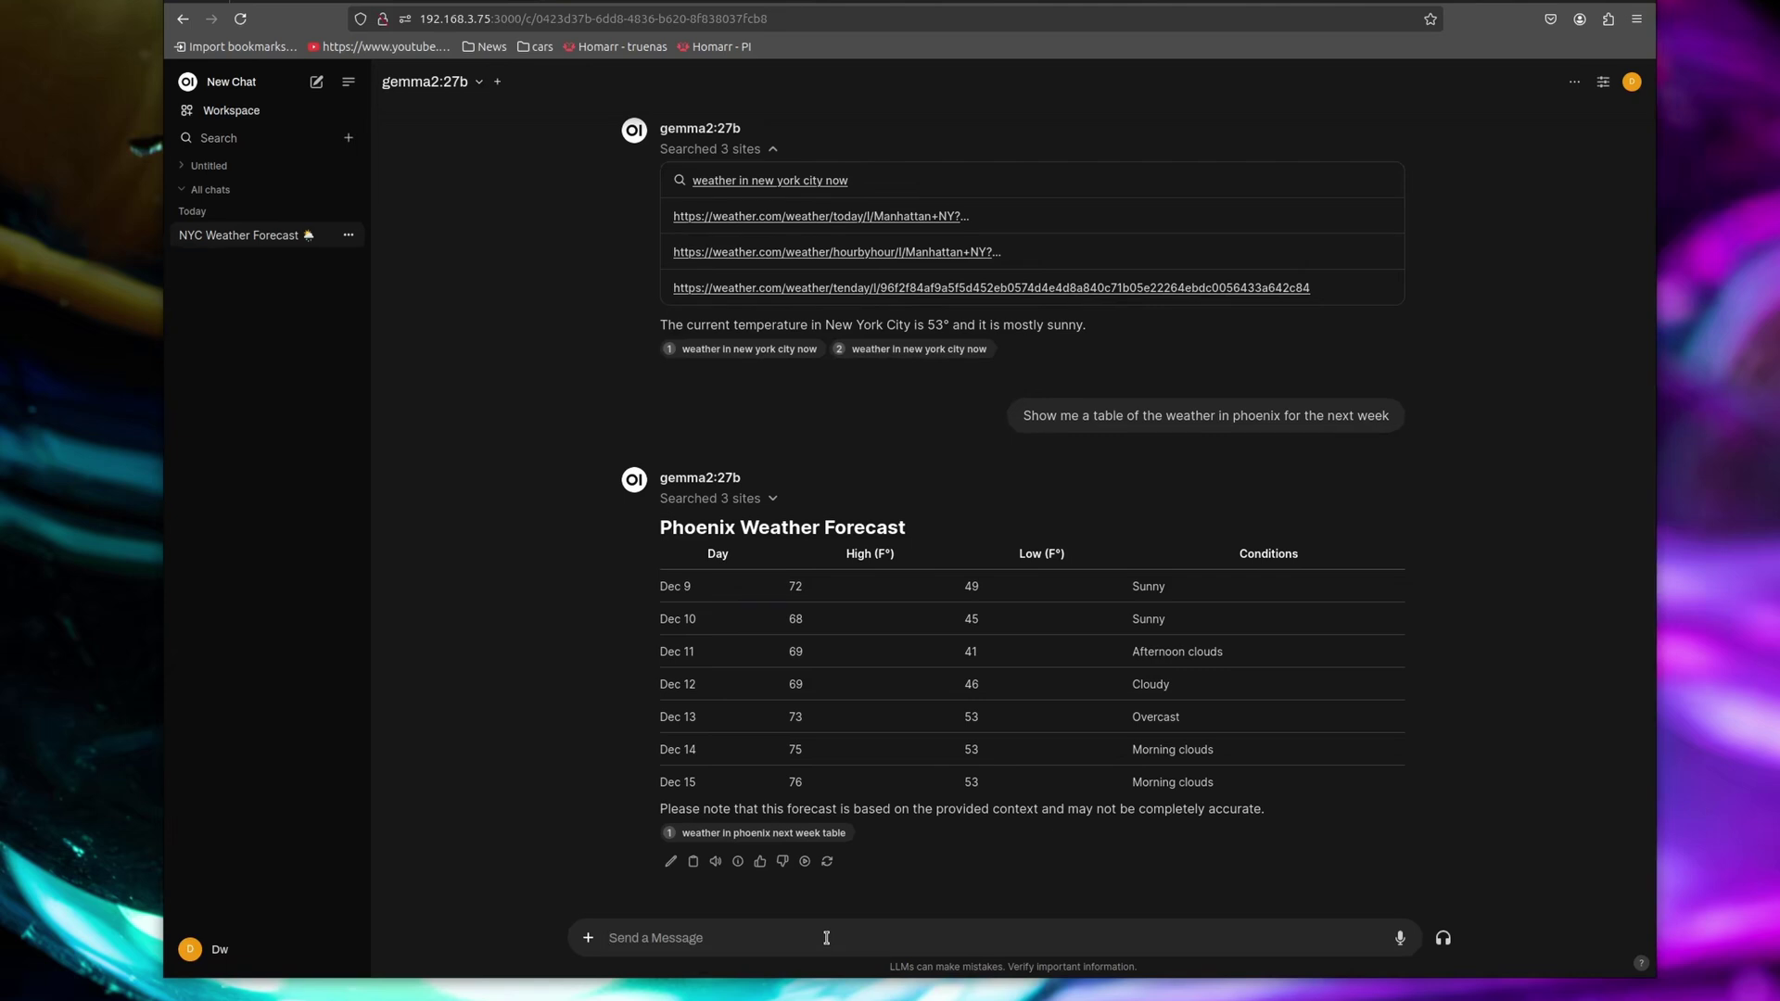
# - Ask to average next week's temperature from the table, getting 68.9°F high and 48.6°F low
pyautogui.write('Using the table above, calculate the average temperature for the next week')
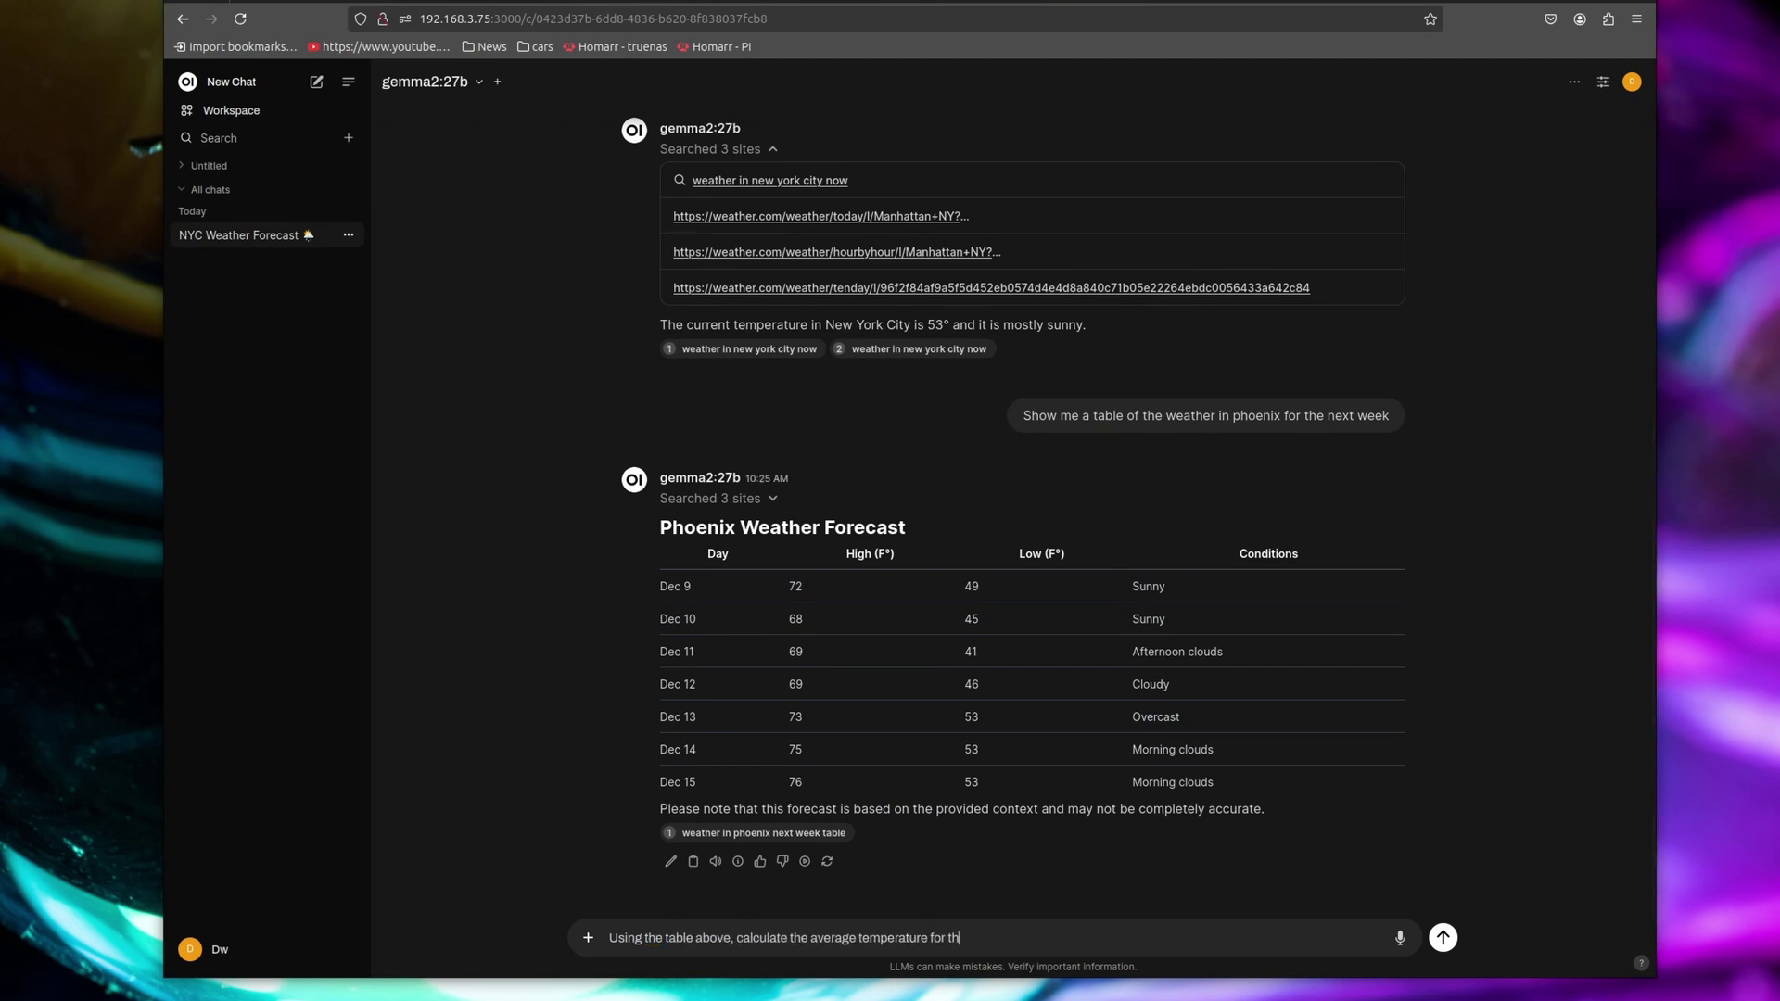
pyautogui.press('Return')
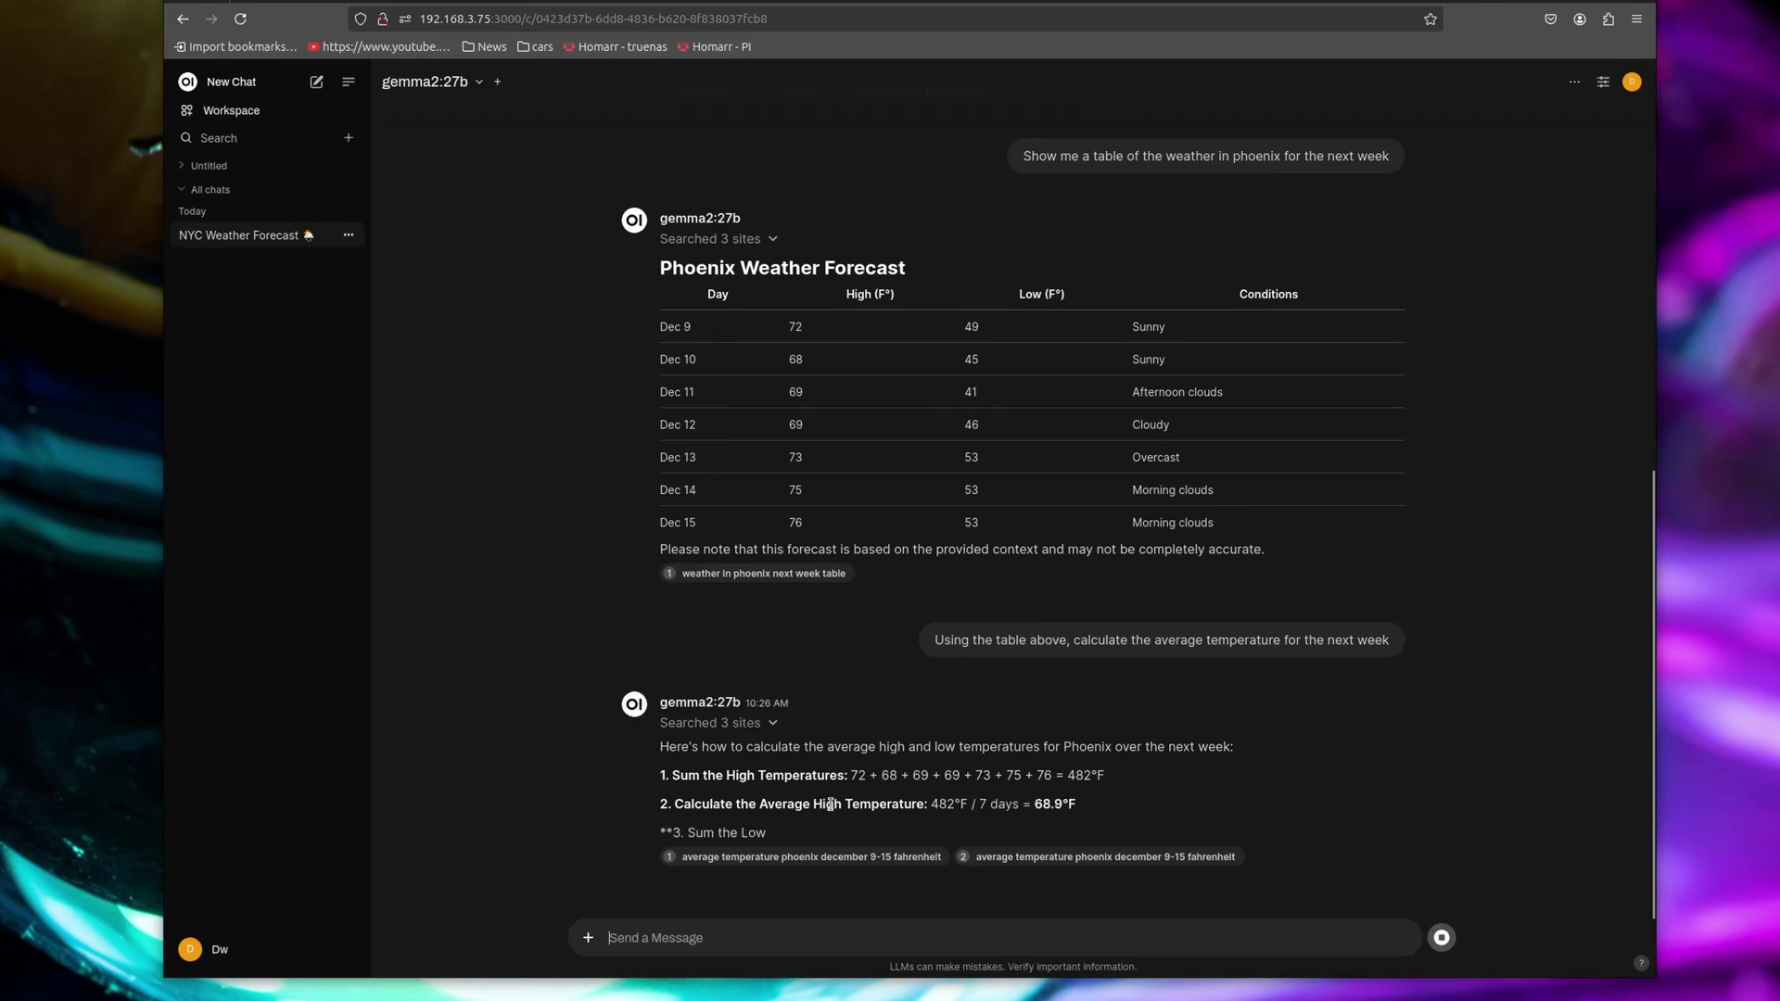
pyautogui.click(777, 618)
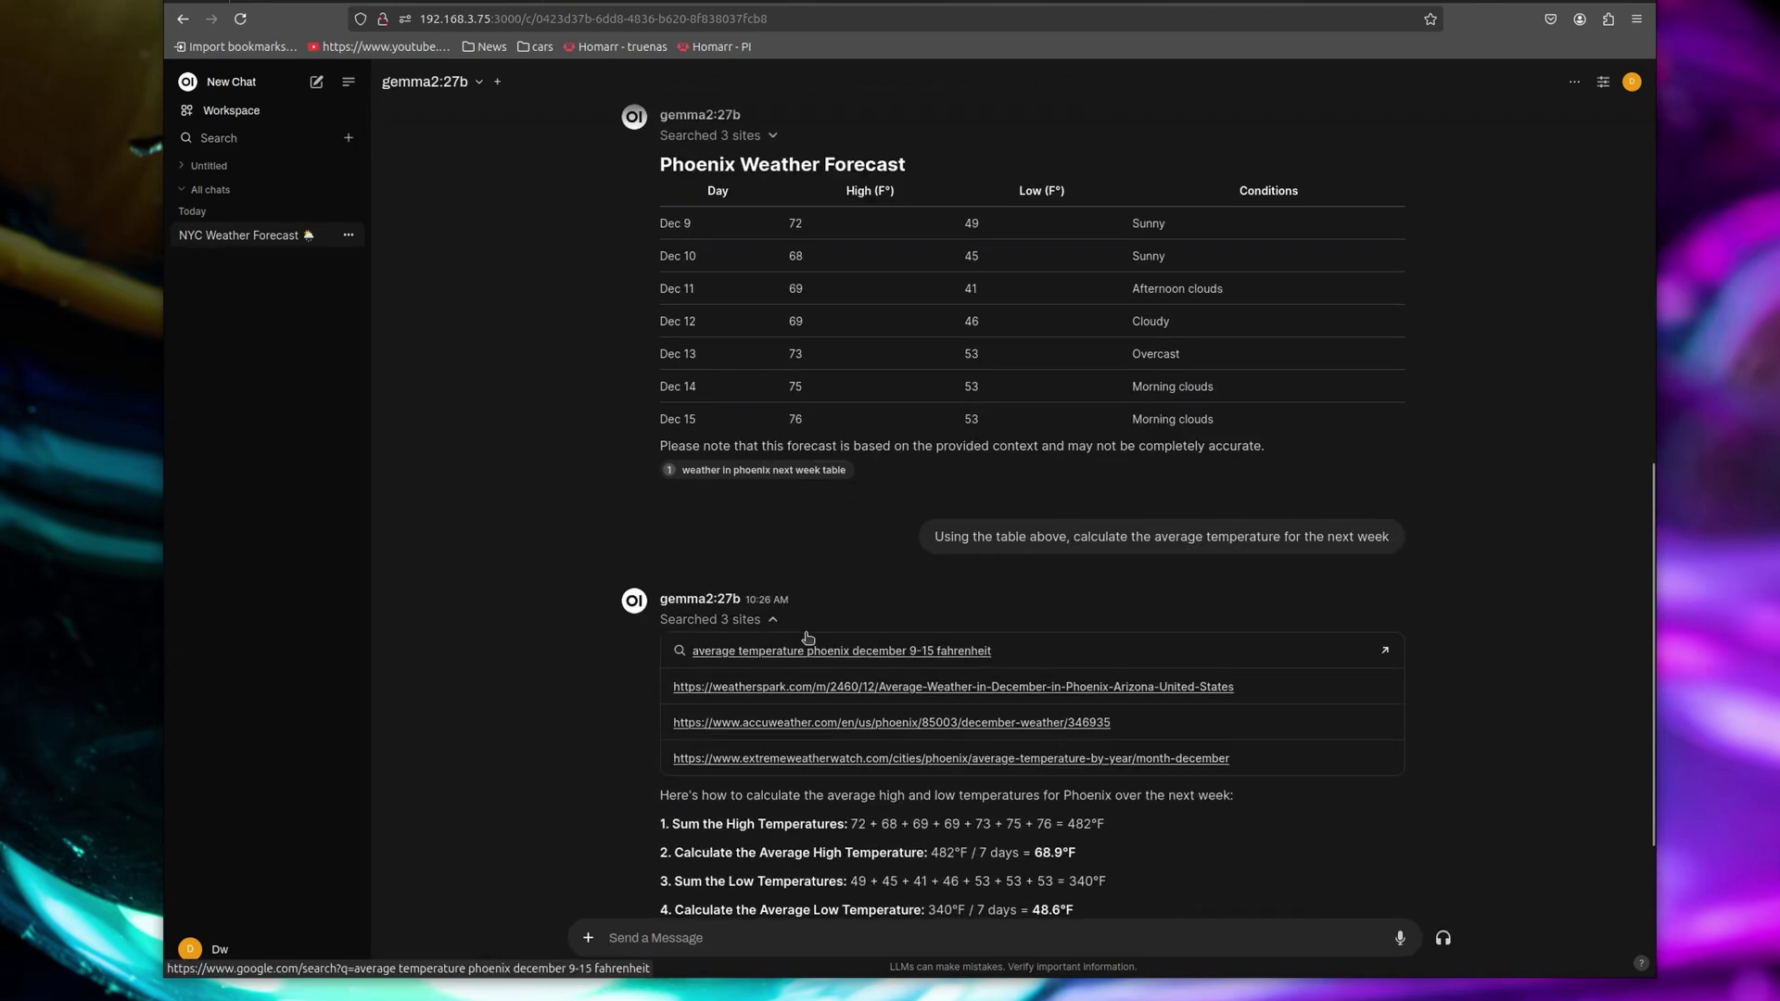
pyautogui.scroll(-1, 818, 176)
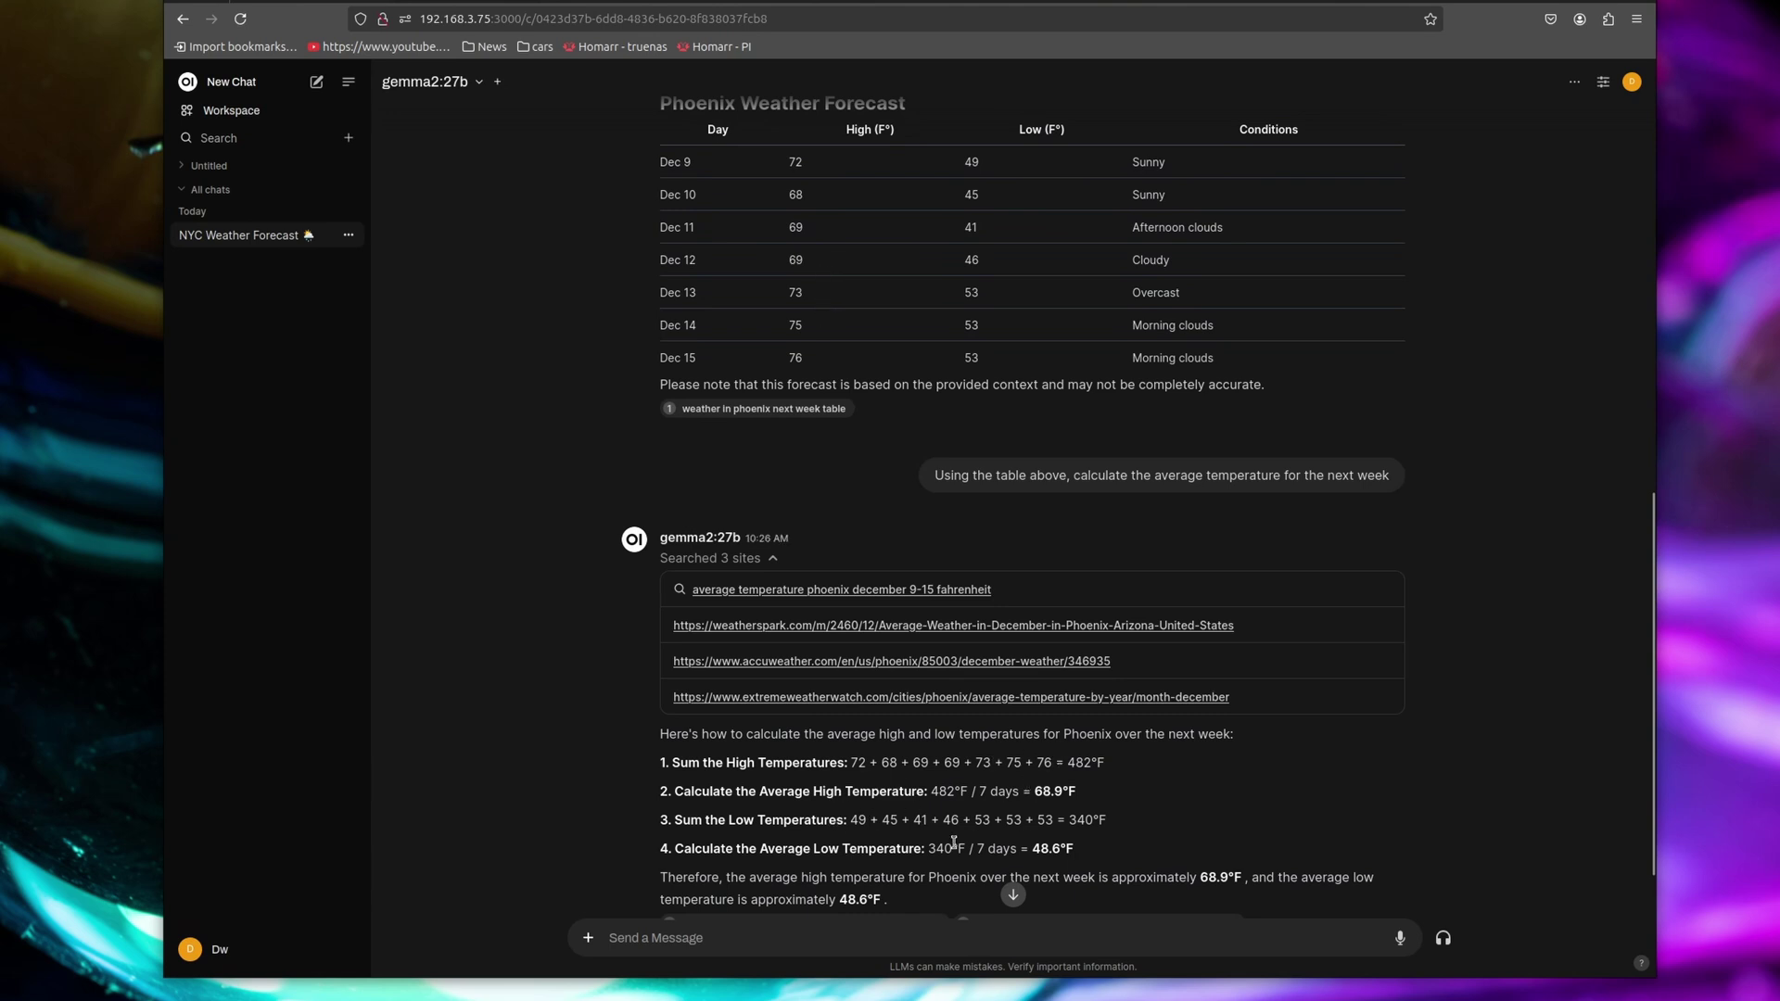
pyautogui.scroll(-2, 1074, 830)
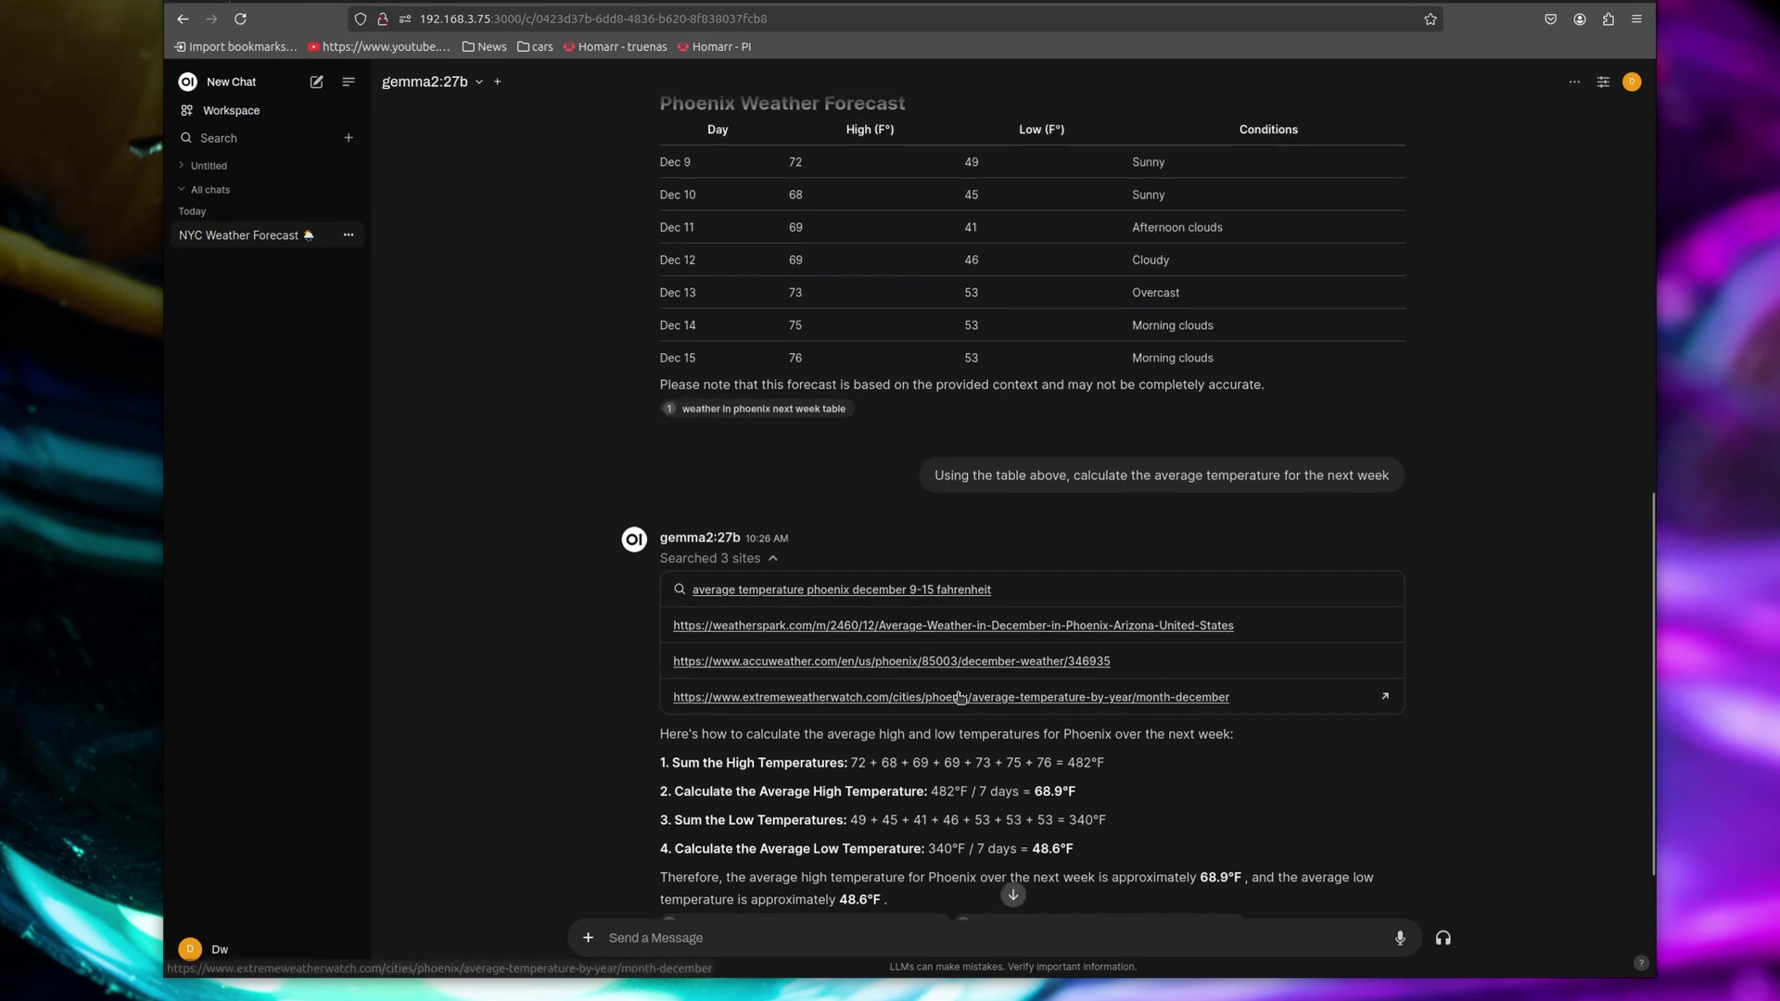
pyautogui.scroll(2, 964, 686)
pyautogui.scroll(-3, 978, 677)
pyautogui.scroll(1, 988, 667)
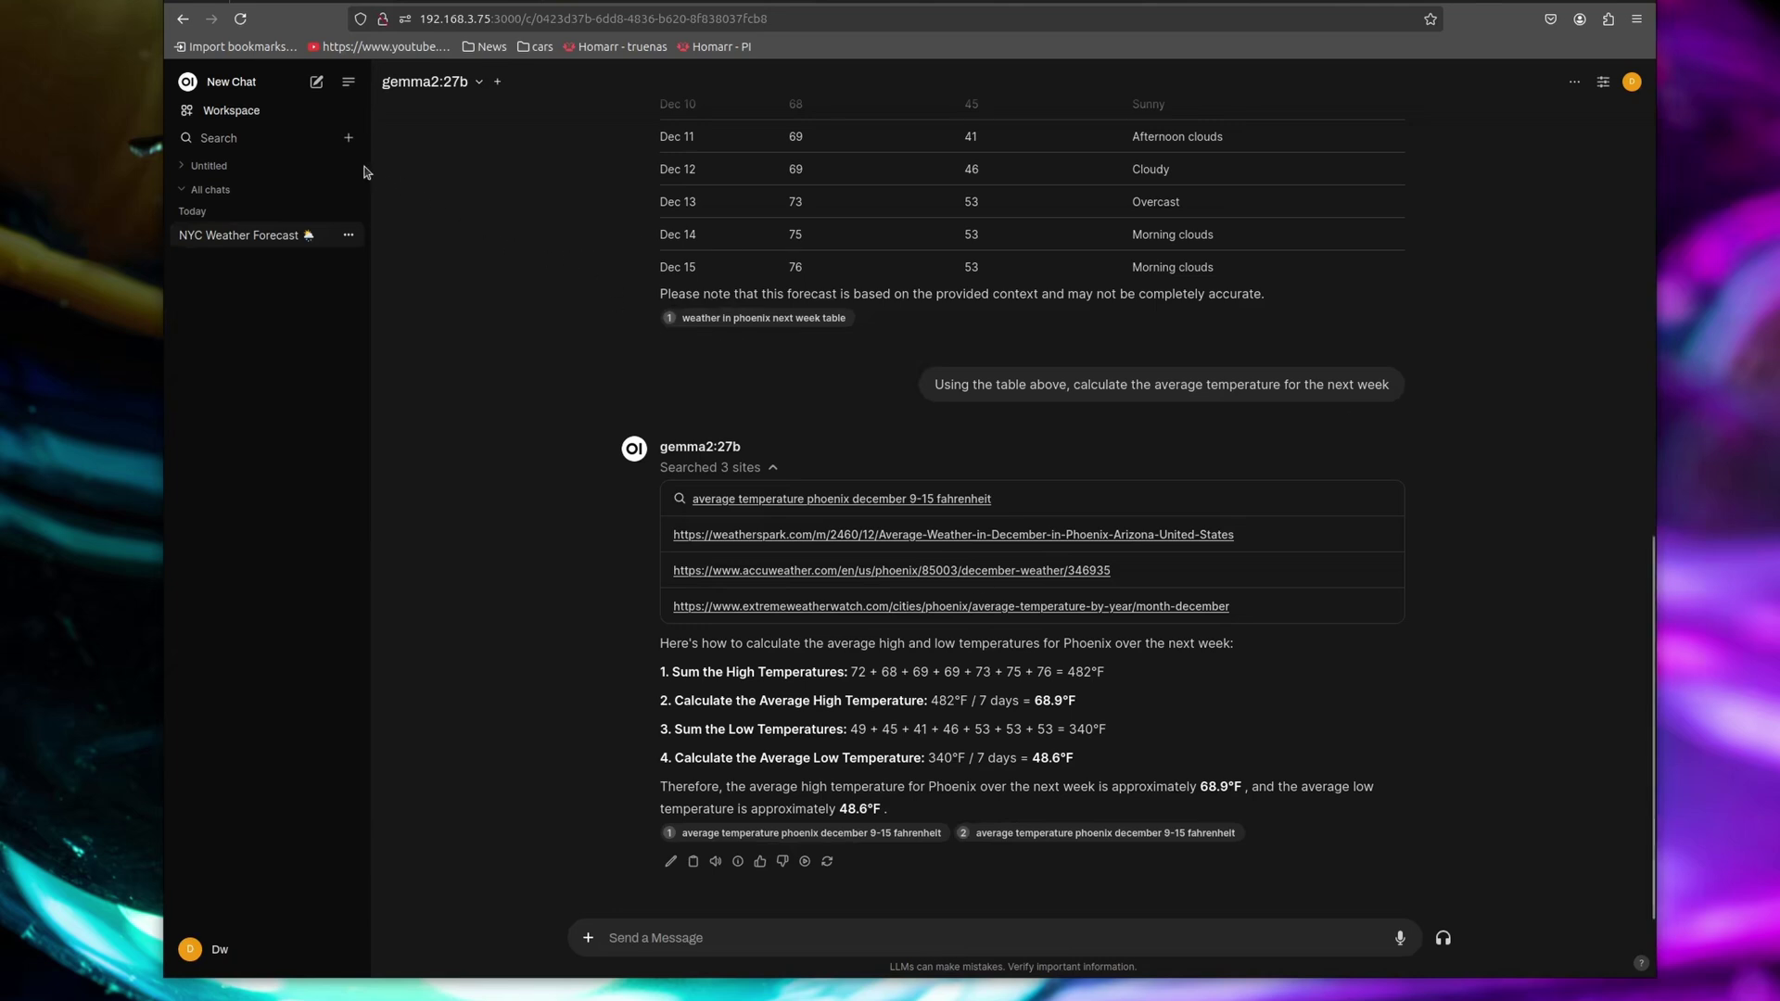
# - In a fresh chat, ask to 'Generate a summary of the top 5 news stories for today'
pyautogui.click(316, 82)
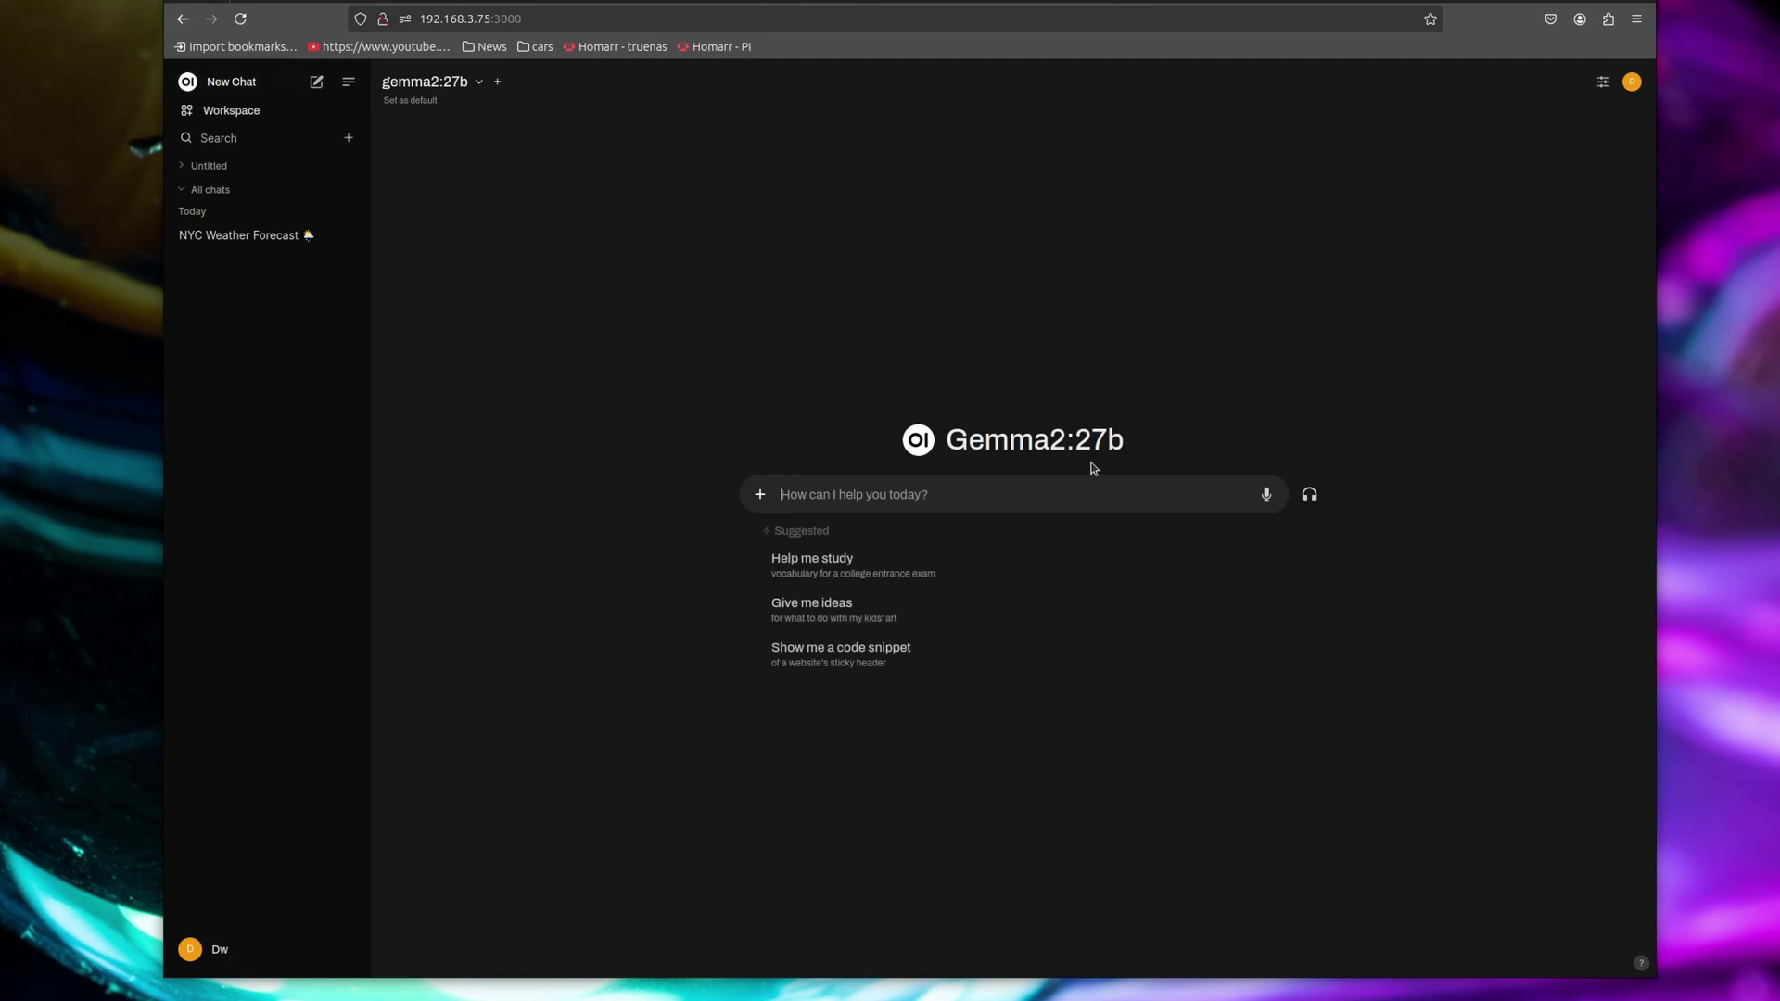
pyautogui.click(760, 494)
pyautogui.click(818, 510)
pyautogui.write('Generate a summary of th')
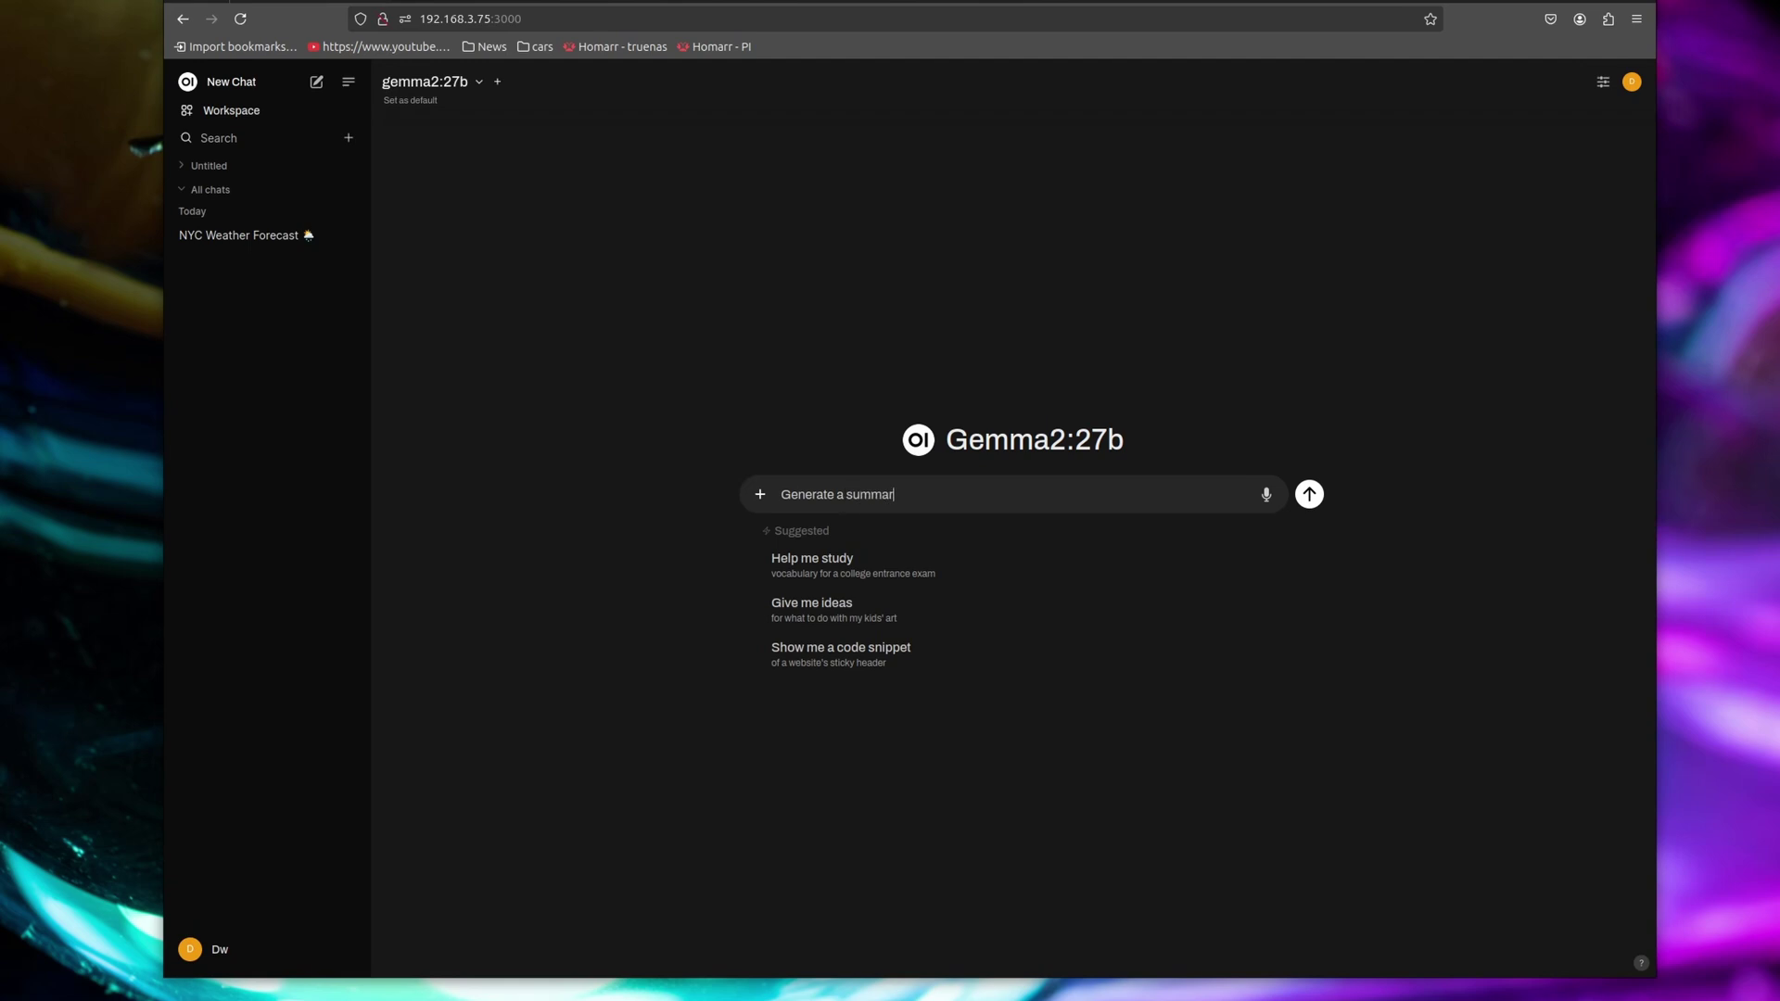
pyautogui.write('e top 5 news stor')
pyautogui.write('ies for today')
pyautogui.press('Return')
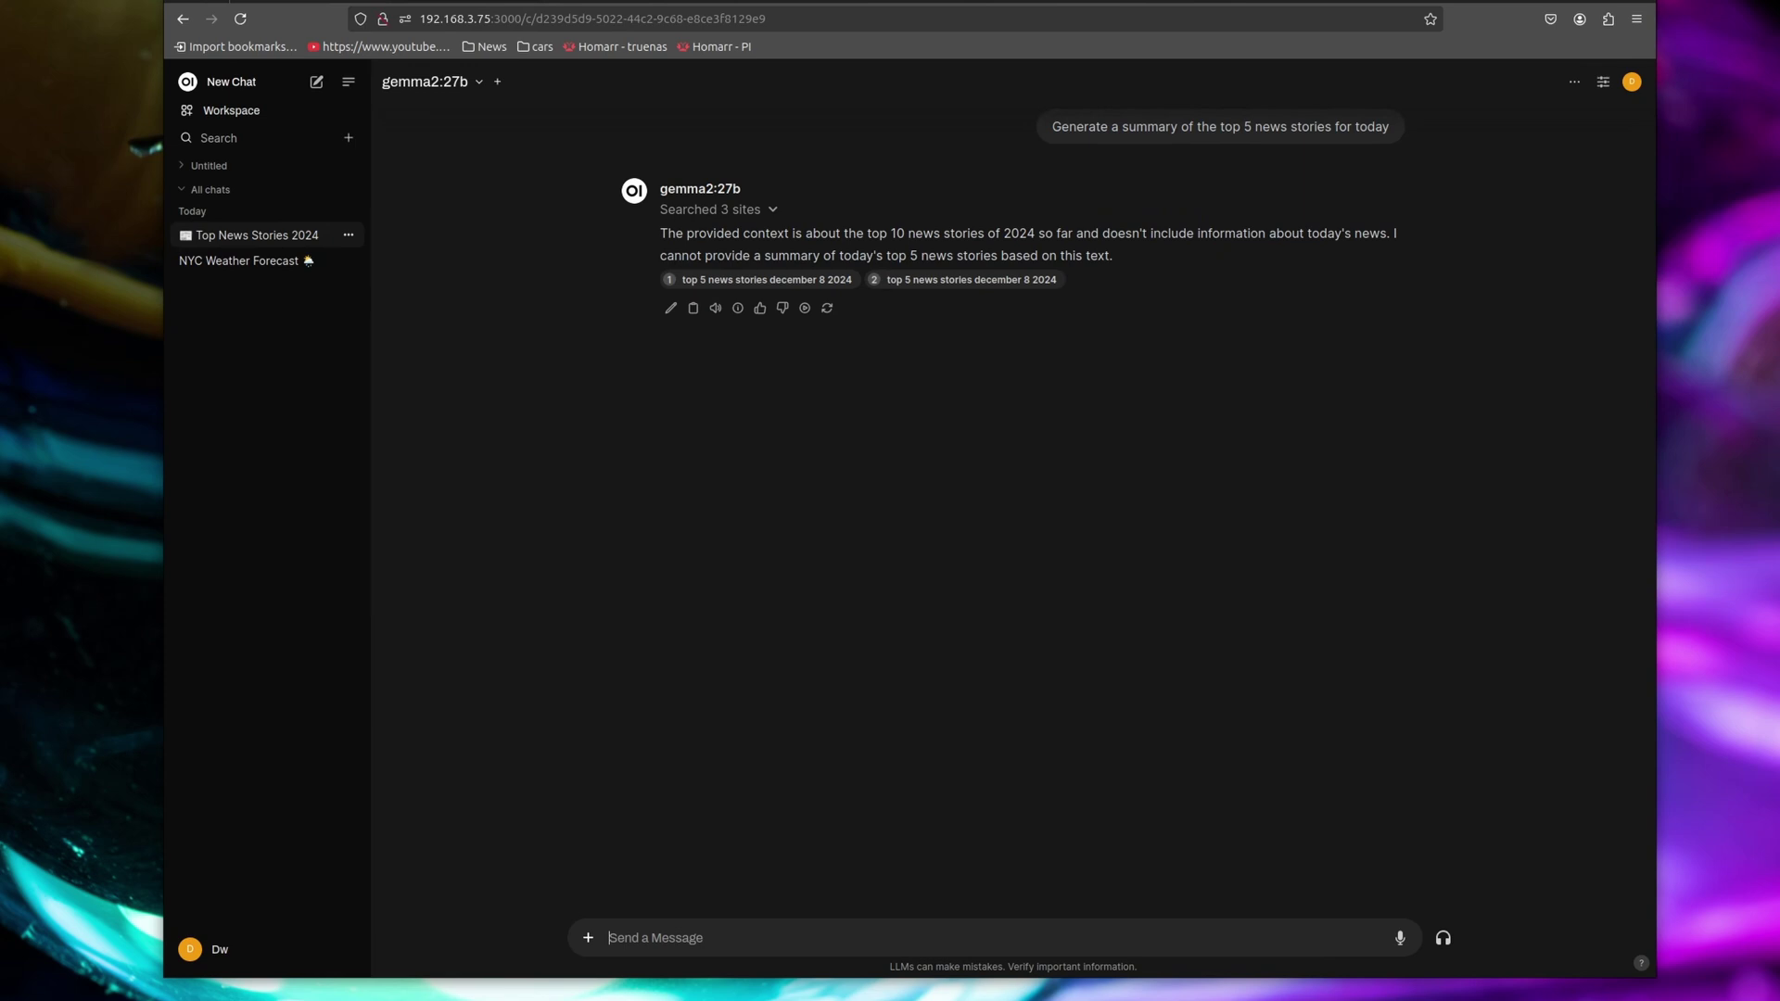
# - Follow up with 'ok, provide a summary of the top 10' and view the searched sites
pyautogui.write('ok, provide a summary of the top 10')
pyautogui.press('Return')
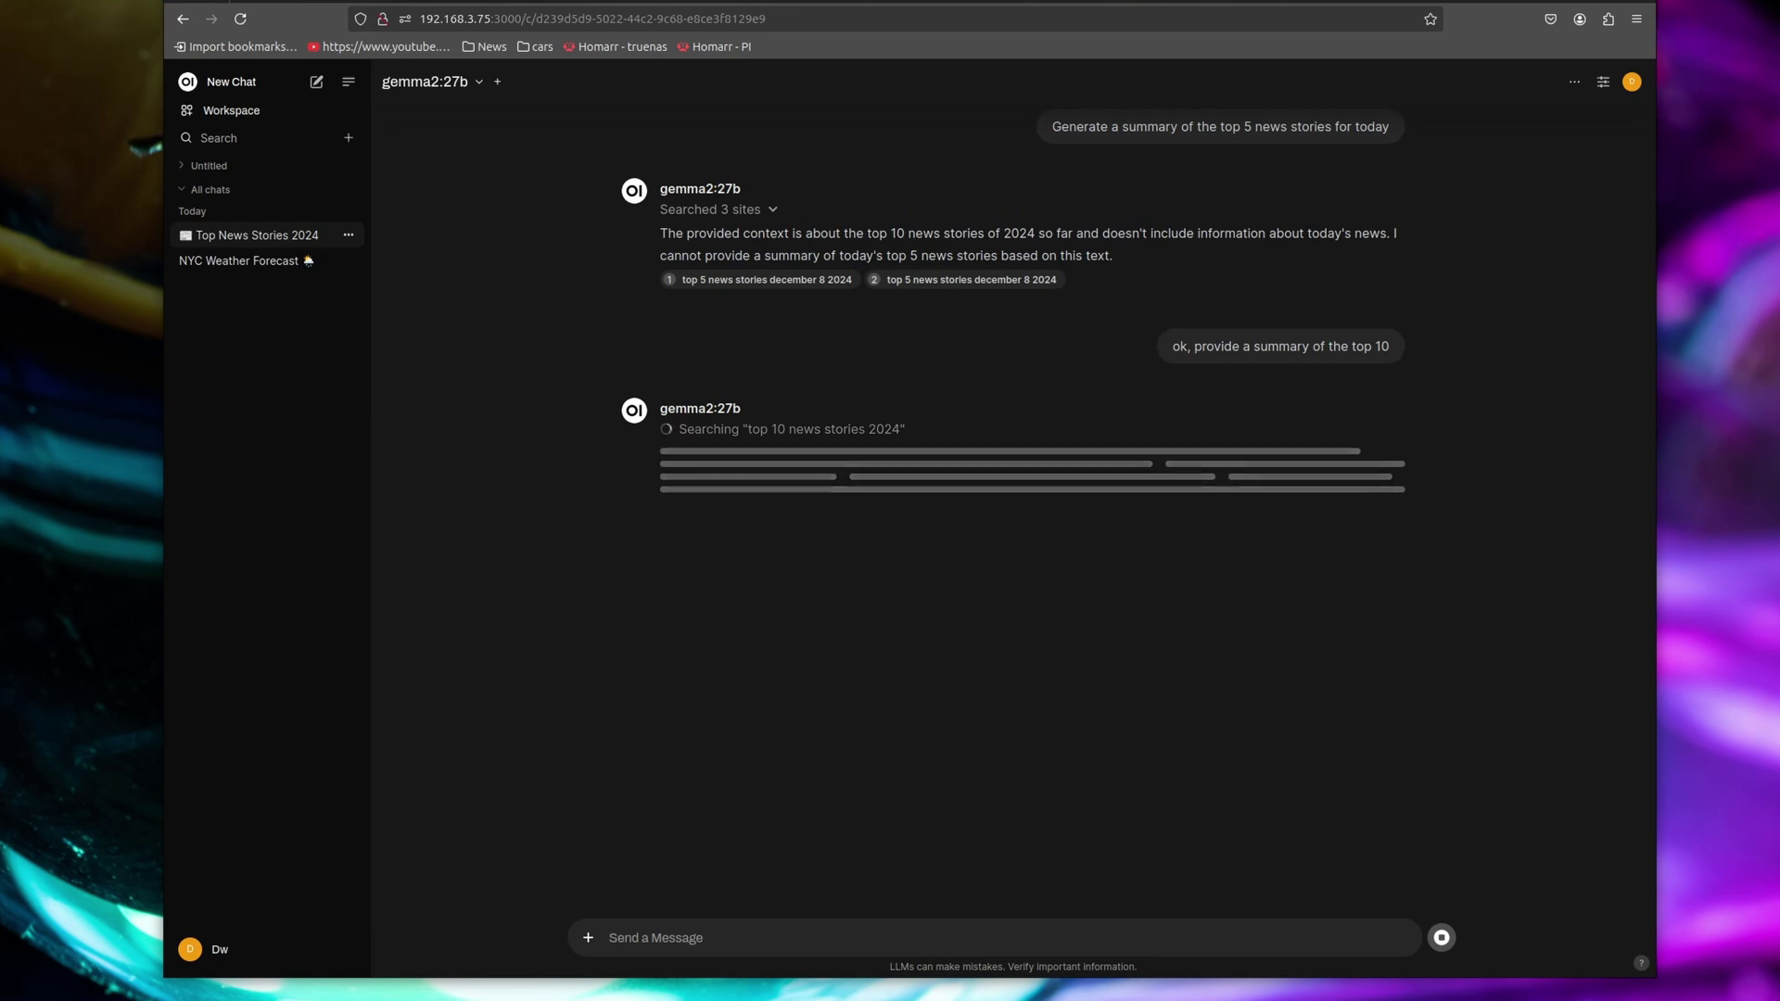
pyautogui.click(772, 209)
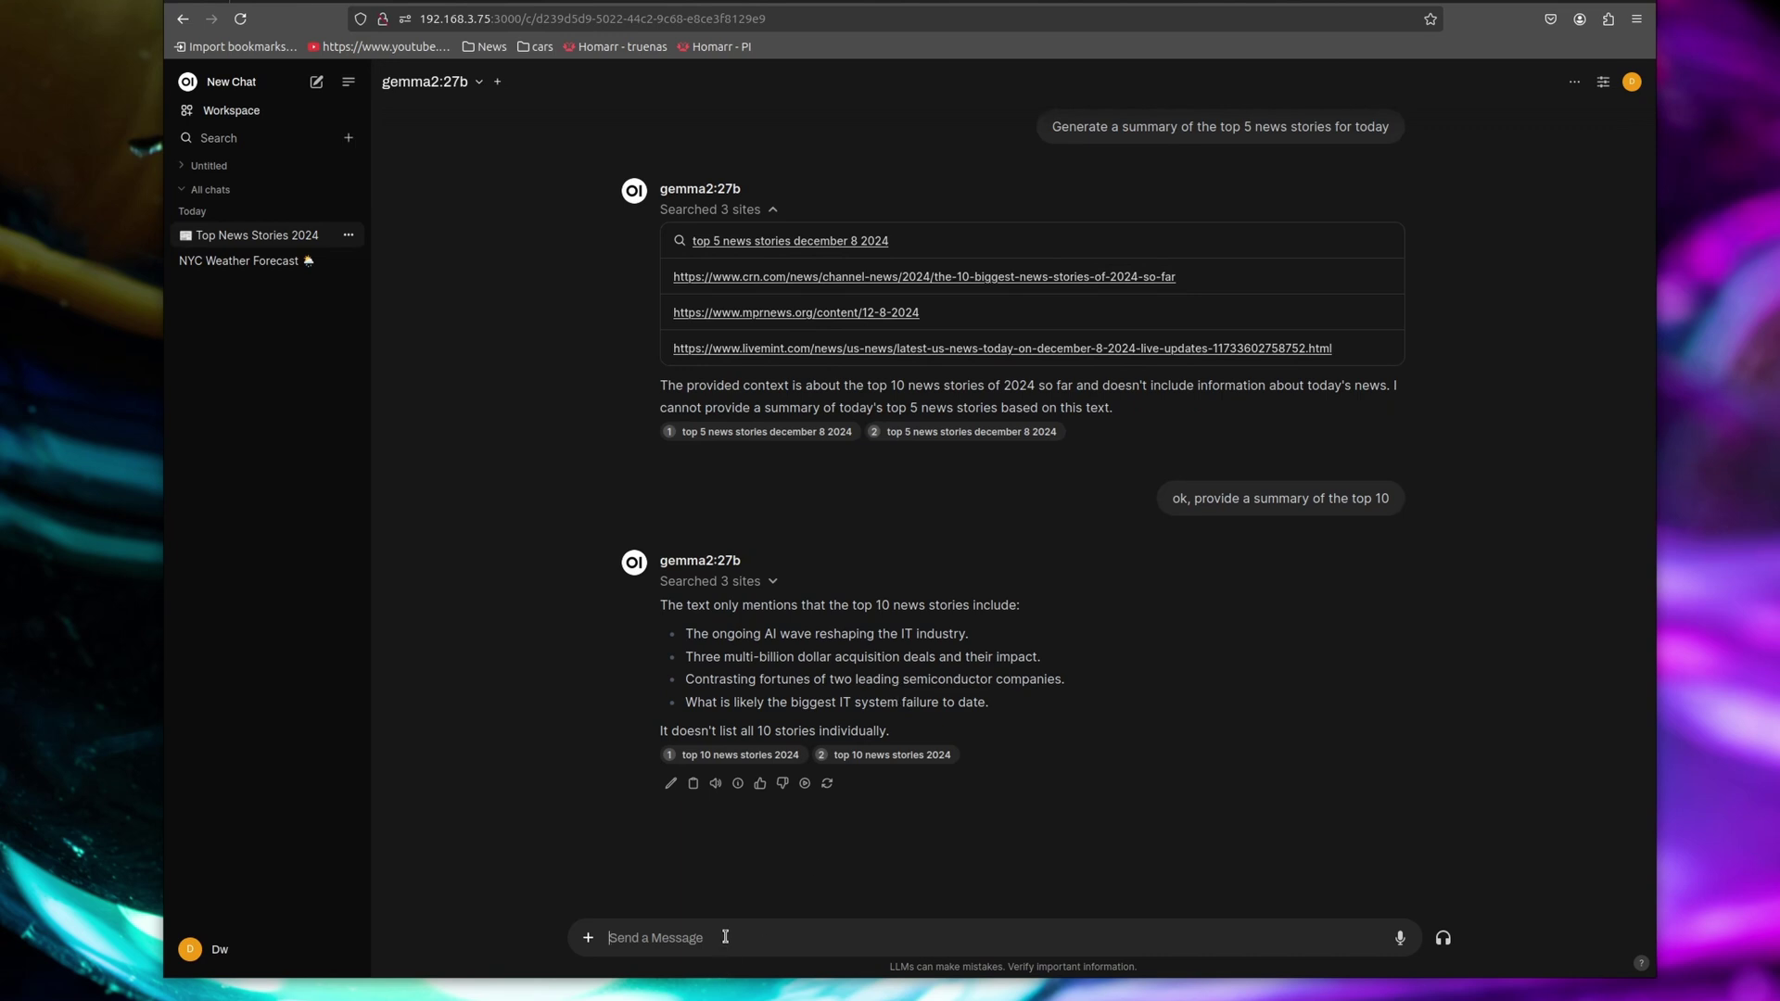
# - Ask 'what are top news stories today?' and expand the reply's sources
pyautogui.write('what are top news storie')
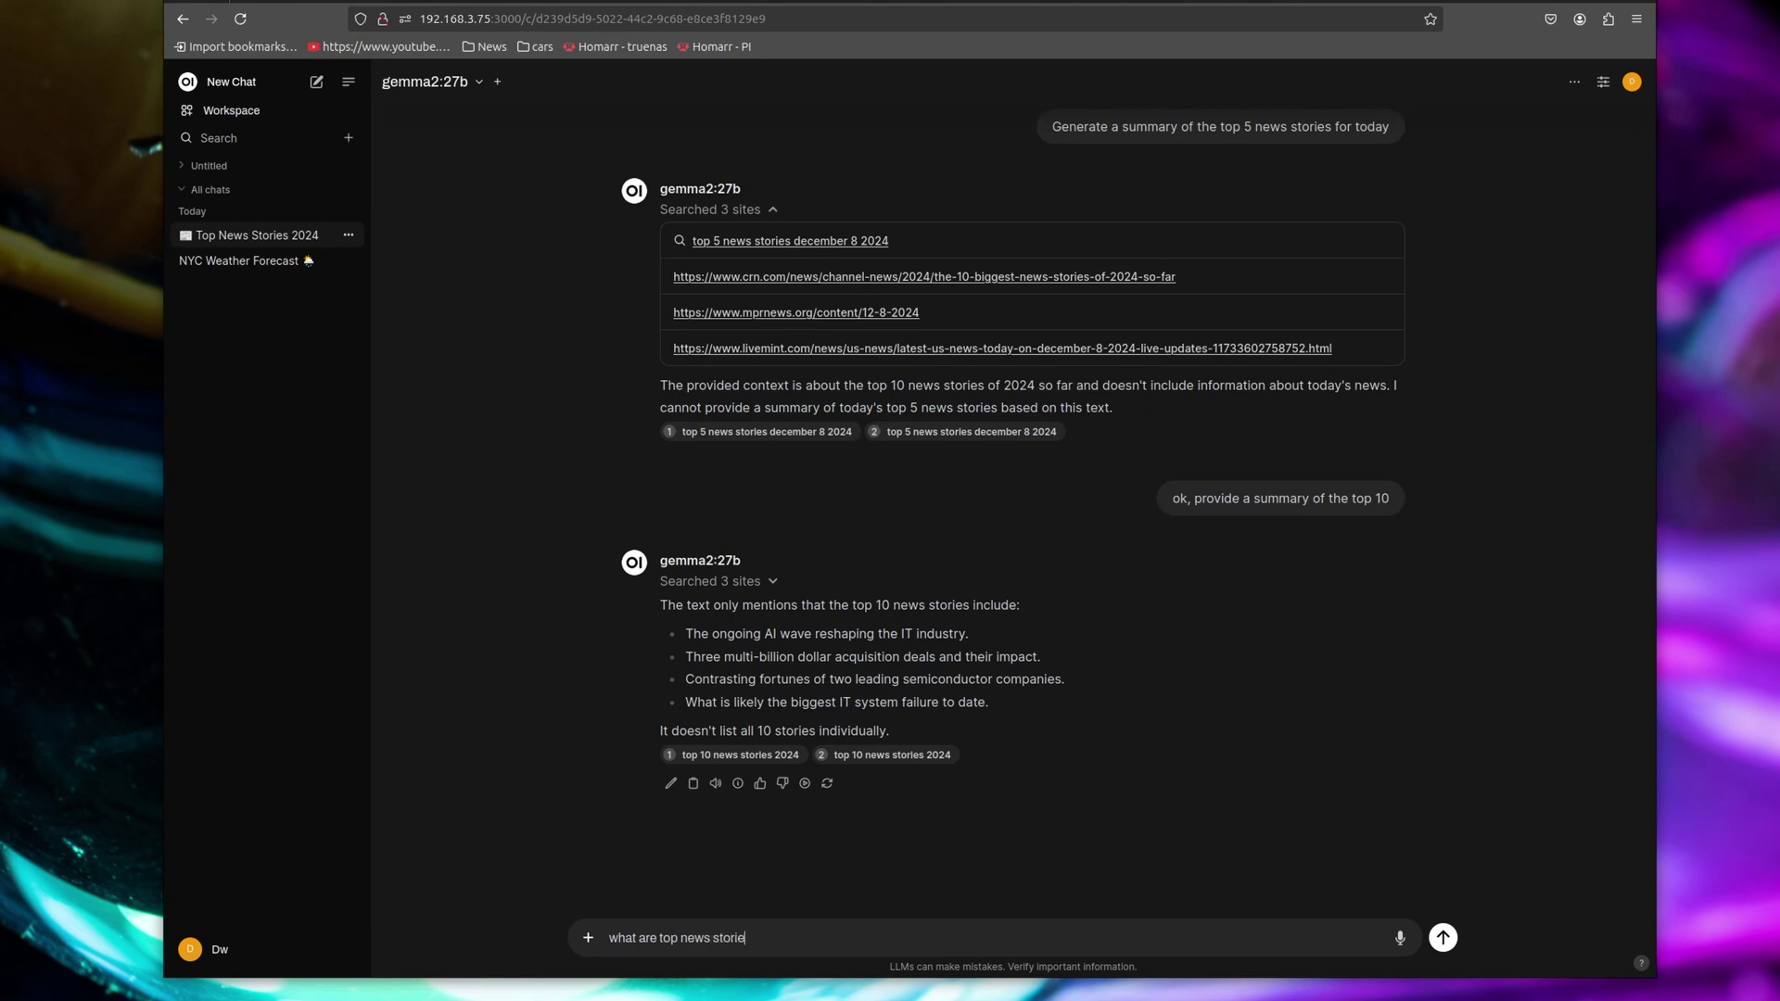
pyautogui.write('s today')
pyautogui.write('?')
pyautogui.press('Return')
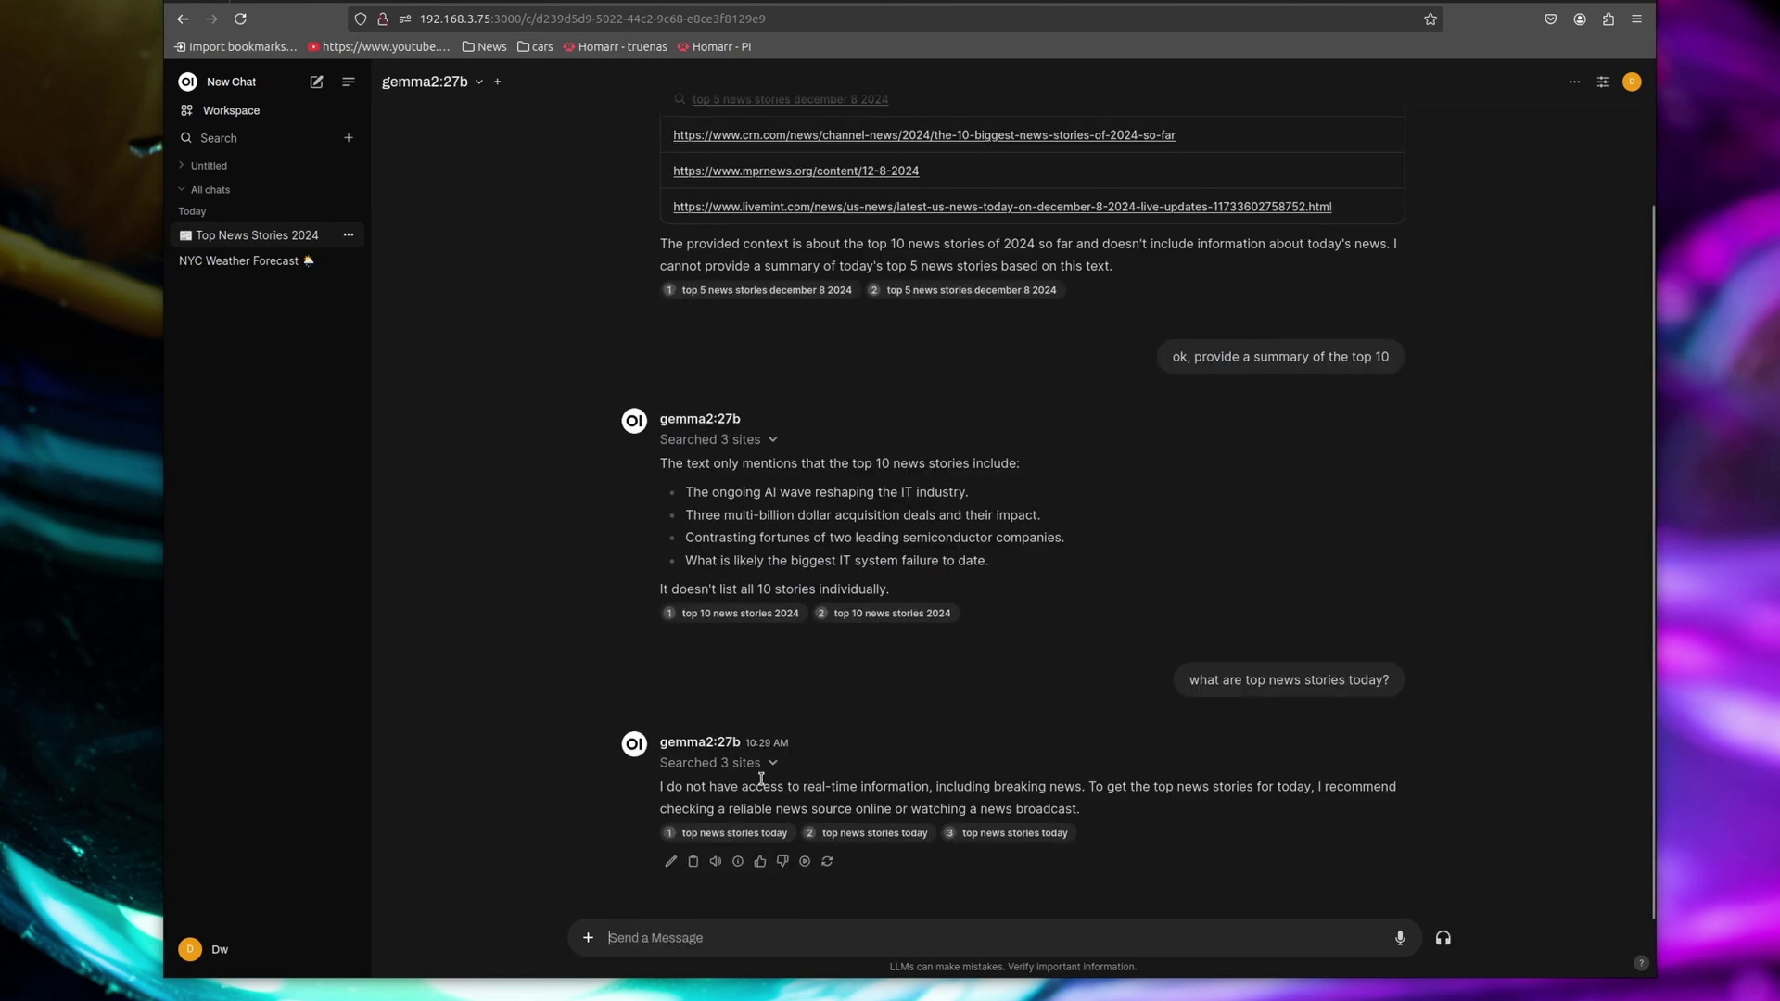
pyautogui.moveTo(707, 786); pyautogui.dragTo(1033, 793)
pyautogui.click(1033, 793)
pyautogui.click(773, 763)
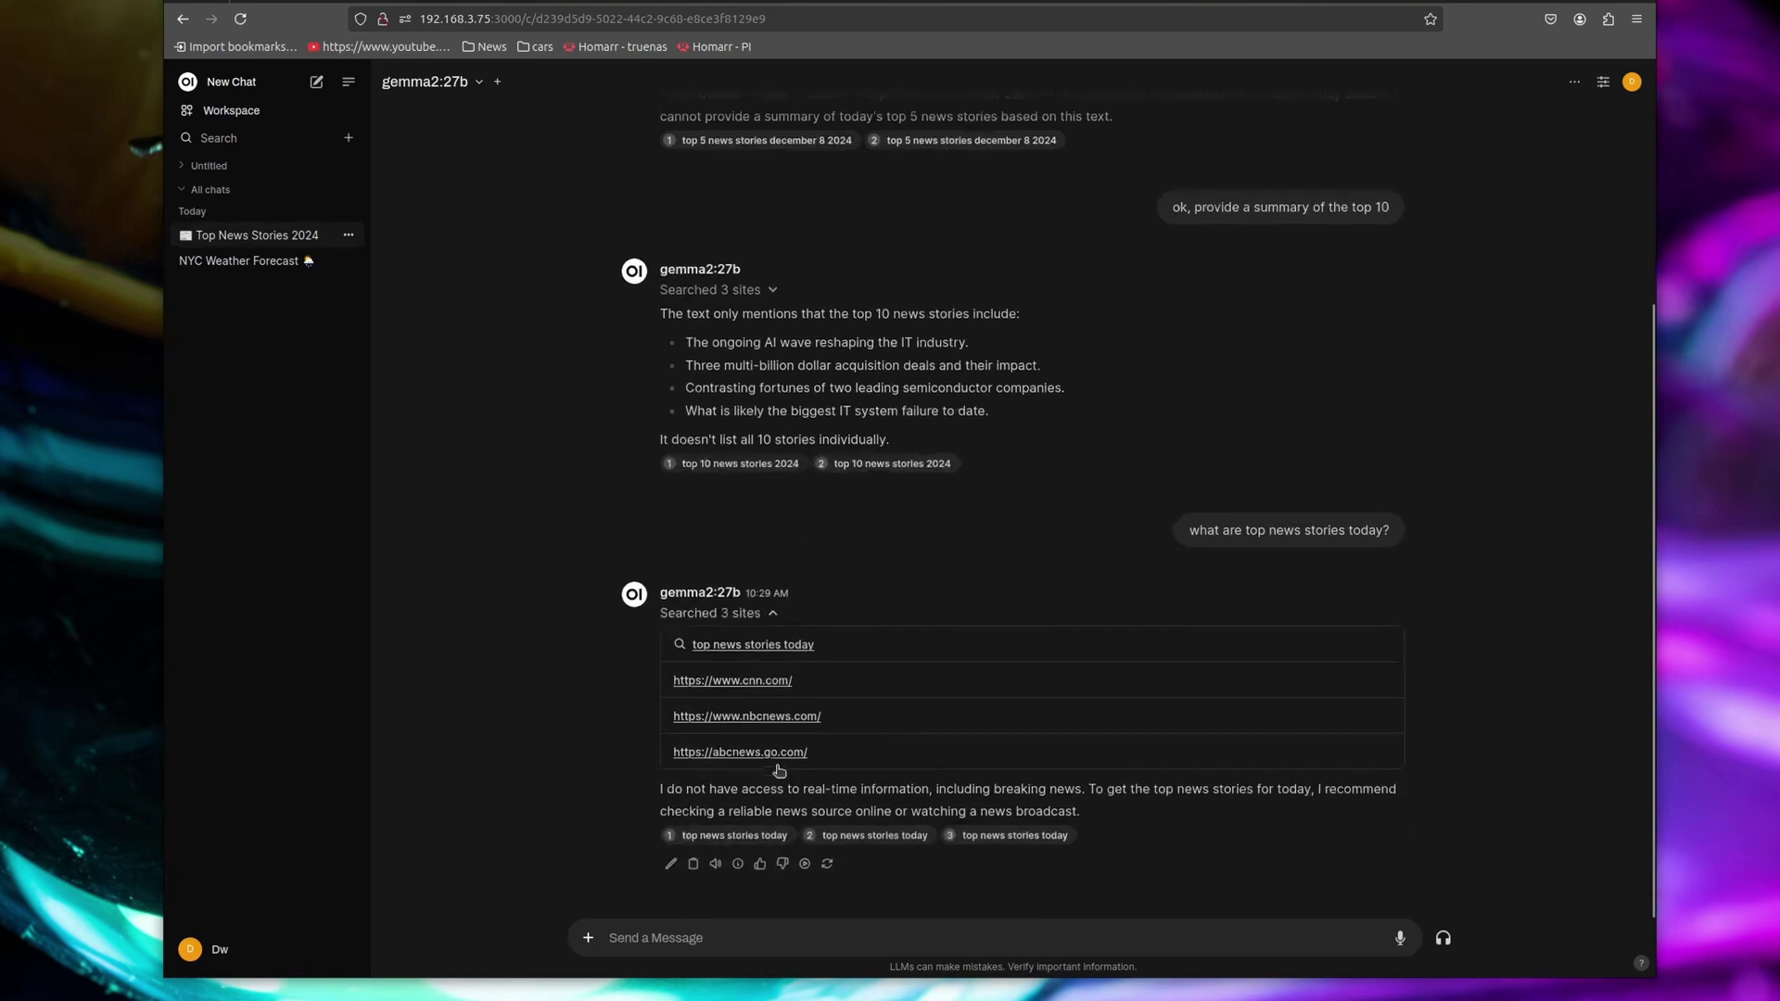
# - Ask 'what are the top news stories on cnn?' and expand its 'Searched 3 sites' list
pyautogui.click(772, 935)
pyautogui.write('what are the top news s')
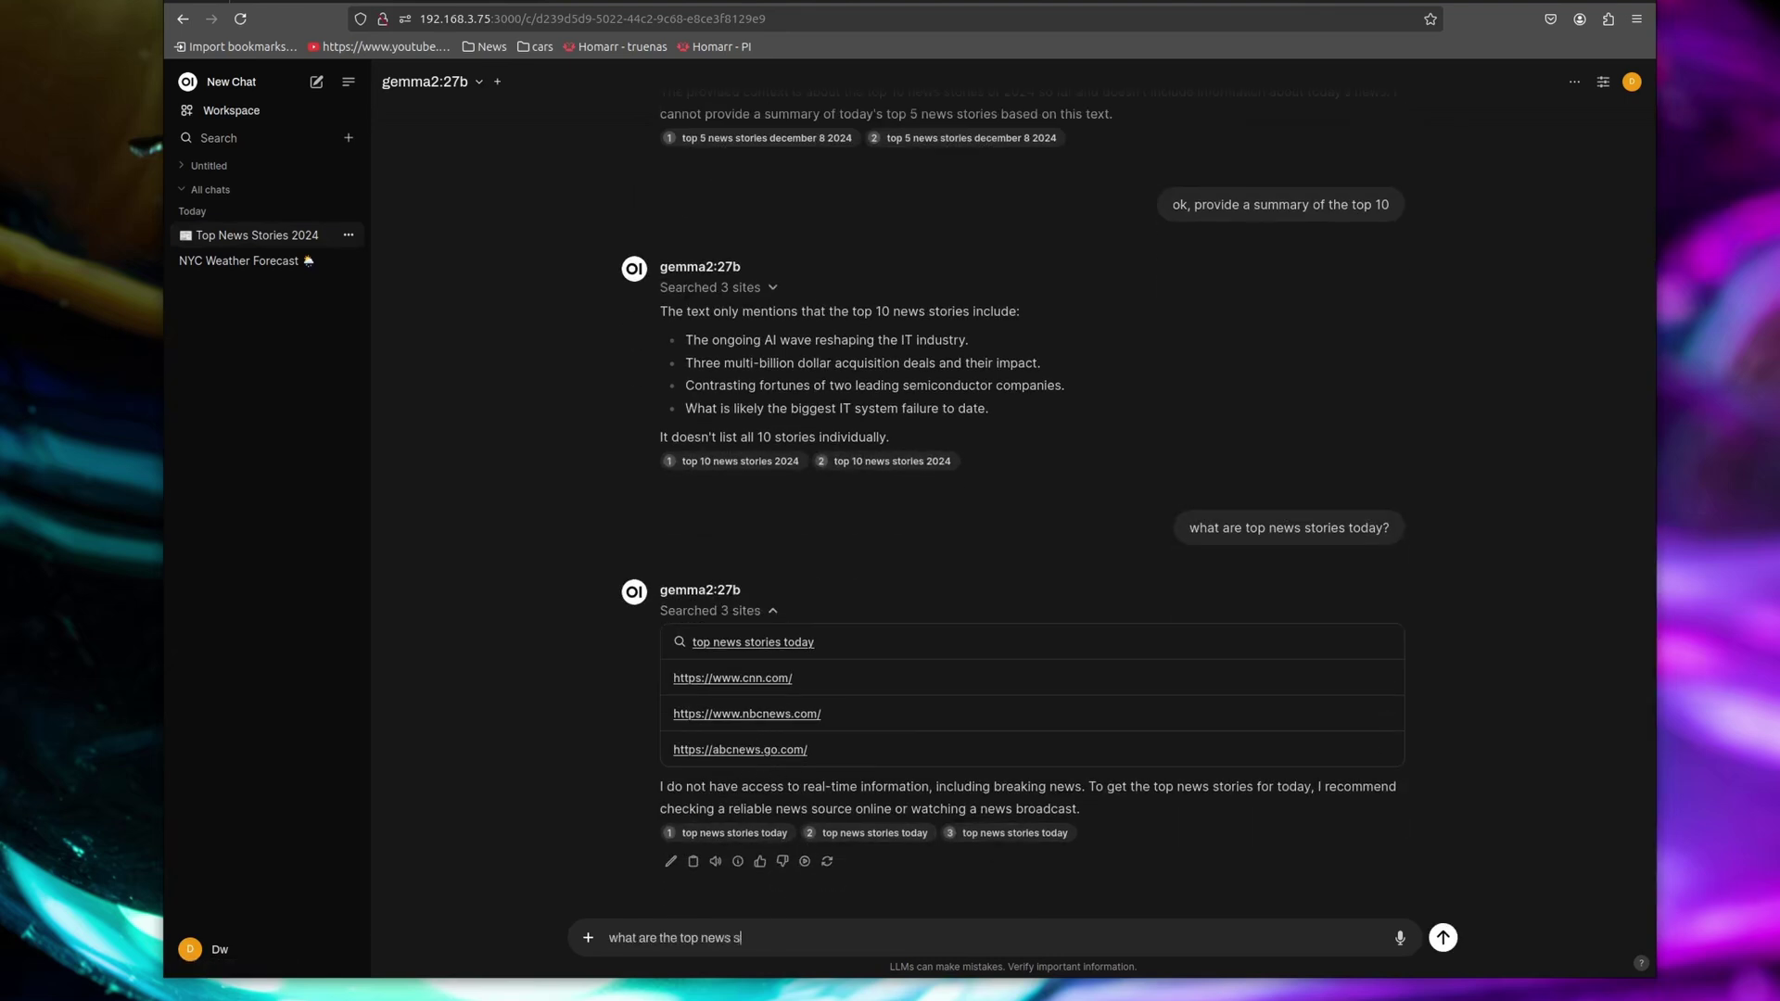
pyautogui.write('tories on cnn?')
pyautogui.press('Return')
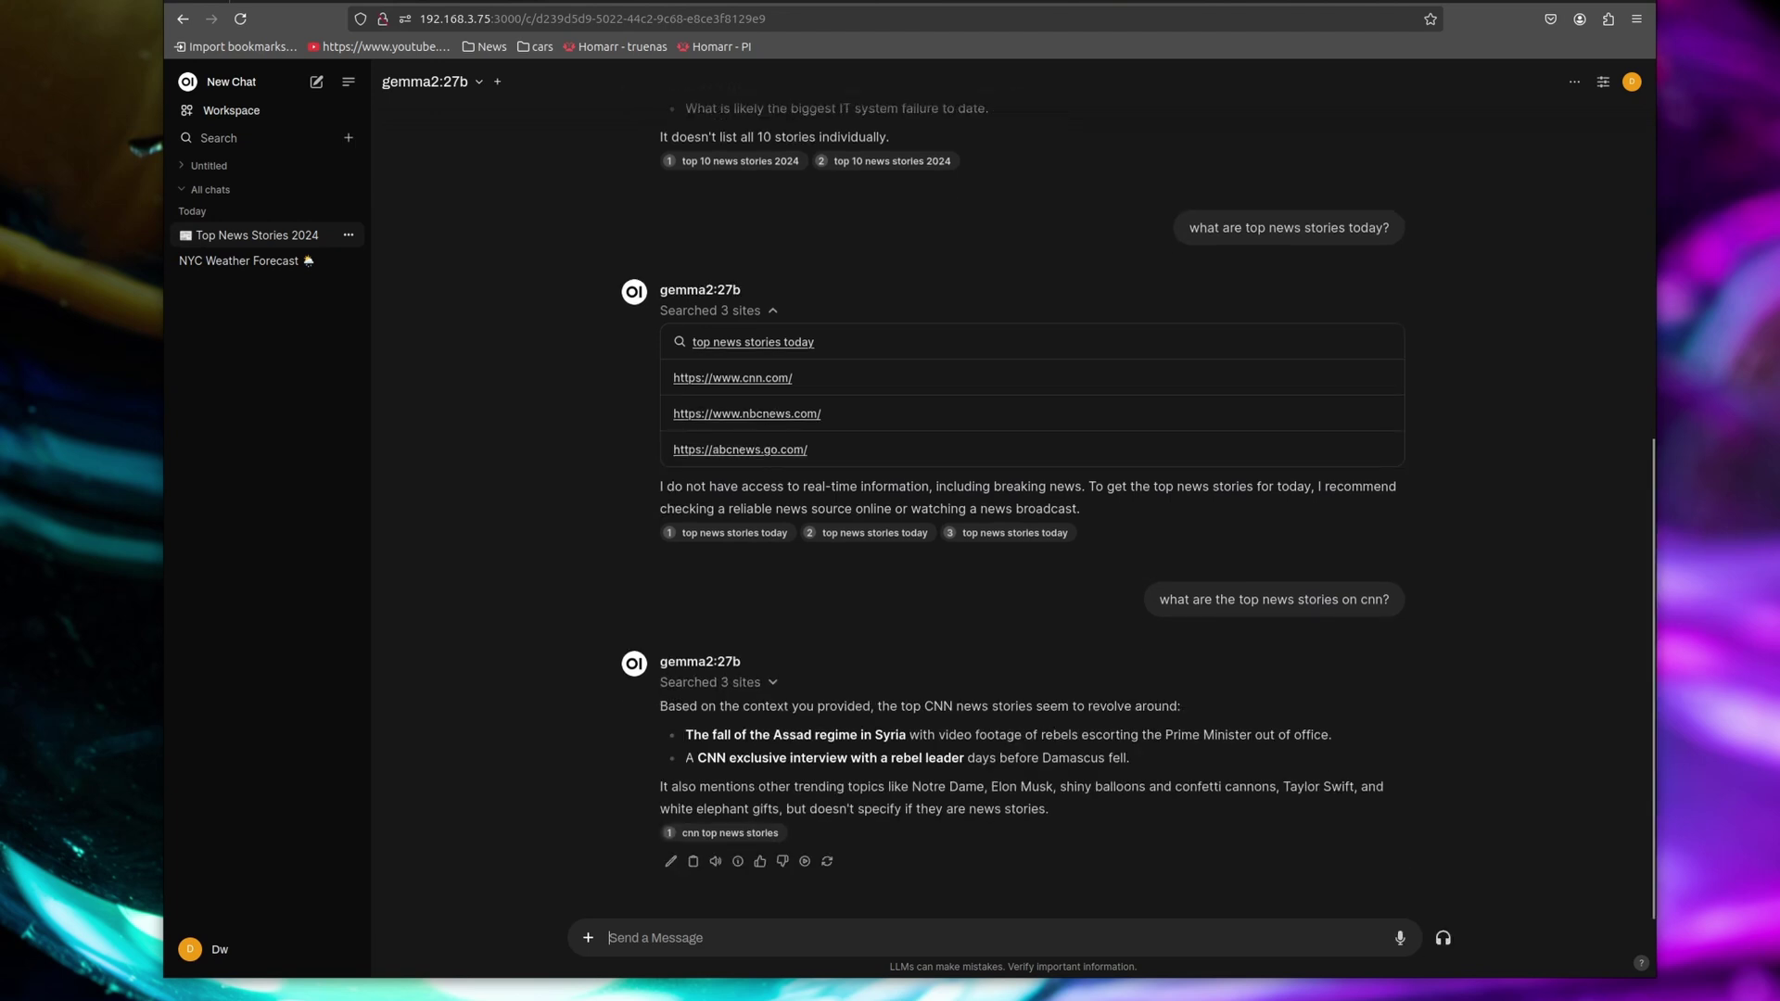
pyautogui.moveTo(684, 735); pyautogui.dragTo(1275, 751)
pyautogui.click(1273, 739)
pyautogui.moveTo(795, 753); pyautogui.dragTo(1016, 813)
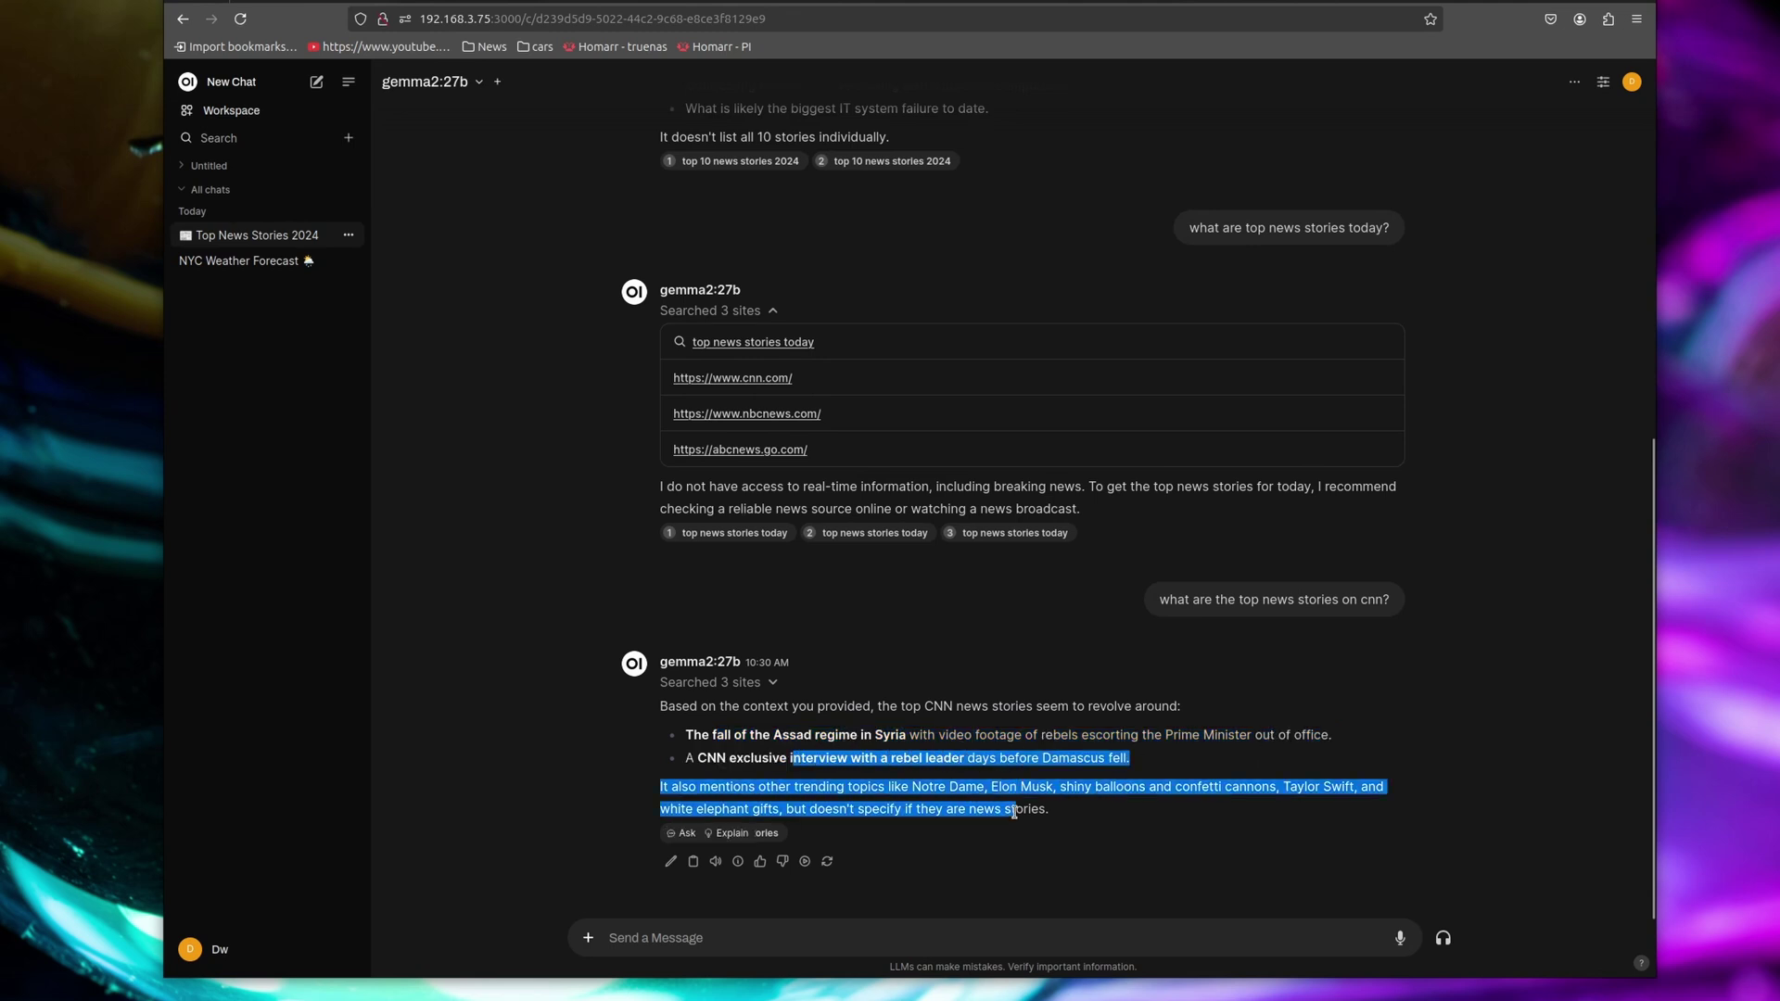
pyautogui.click(1015, 812)
pyautogui.click(713, 682)
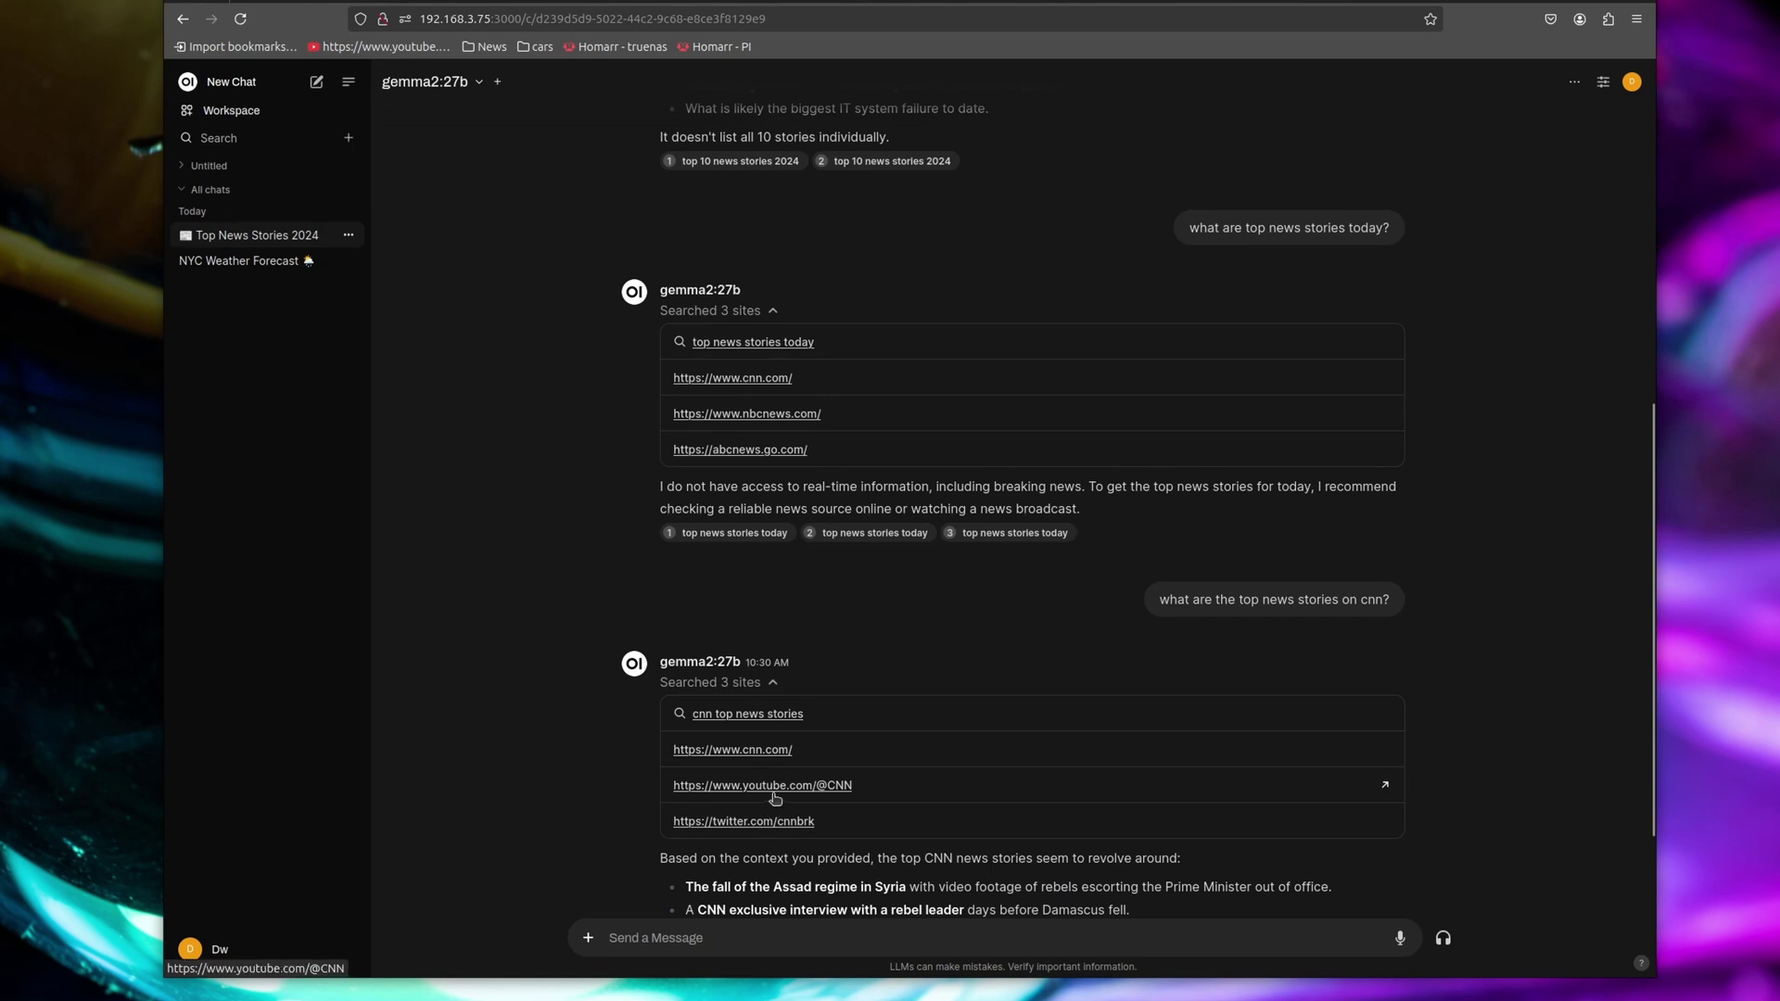
pyautogui.scroll(-2, 787, 824)
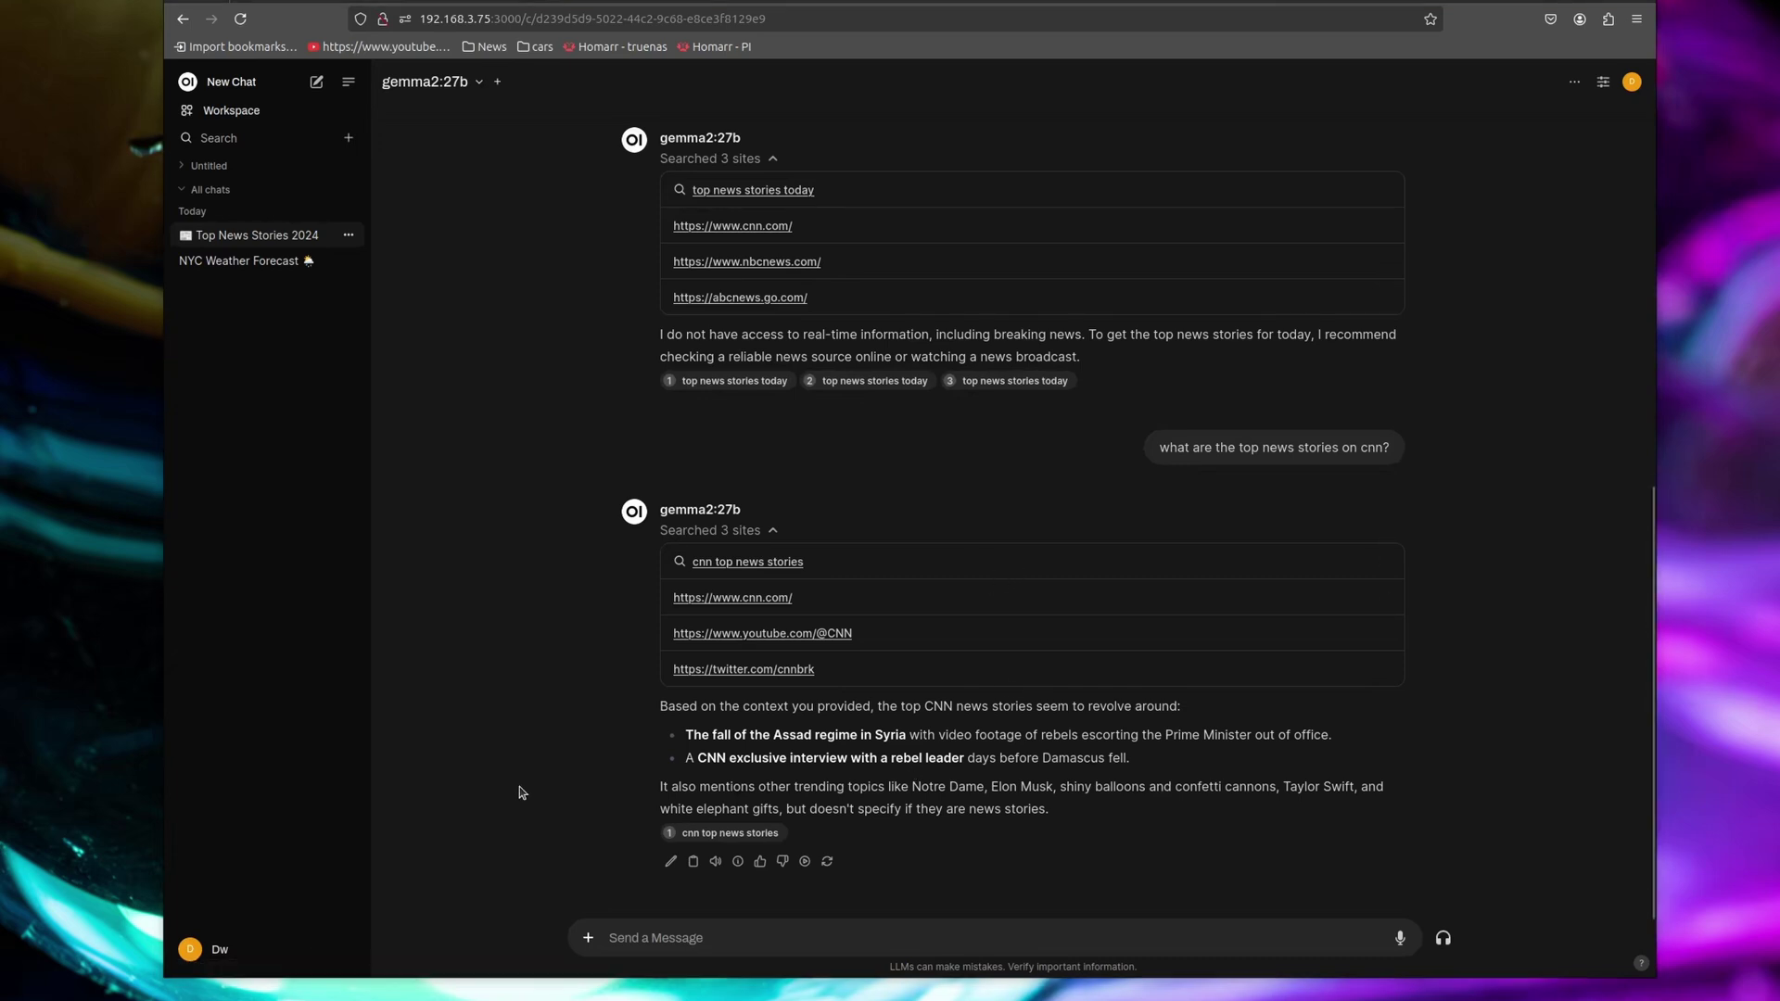
# - In a new chat with Web Search on, send 'how often are airplanes washed?'
pyautogui.click(316, 82)
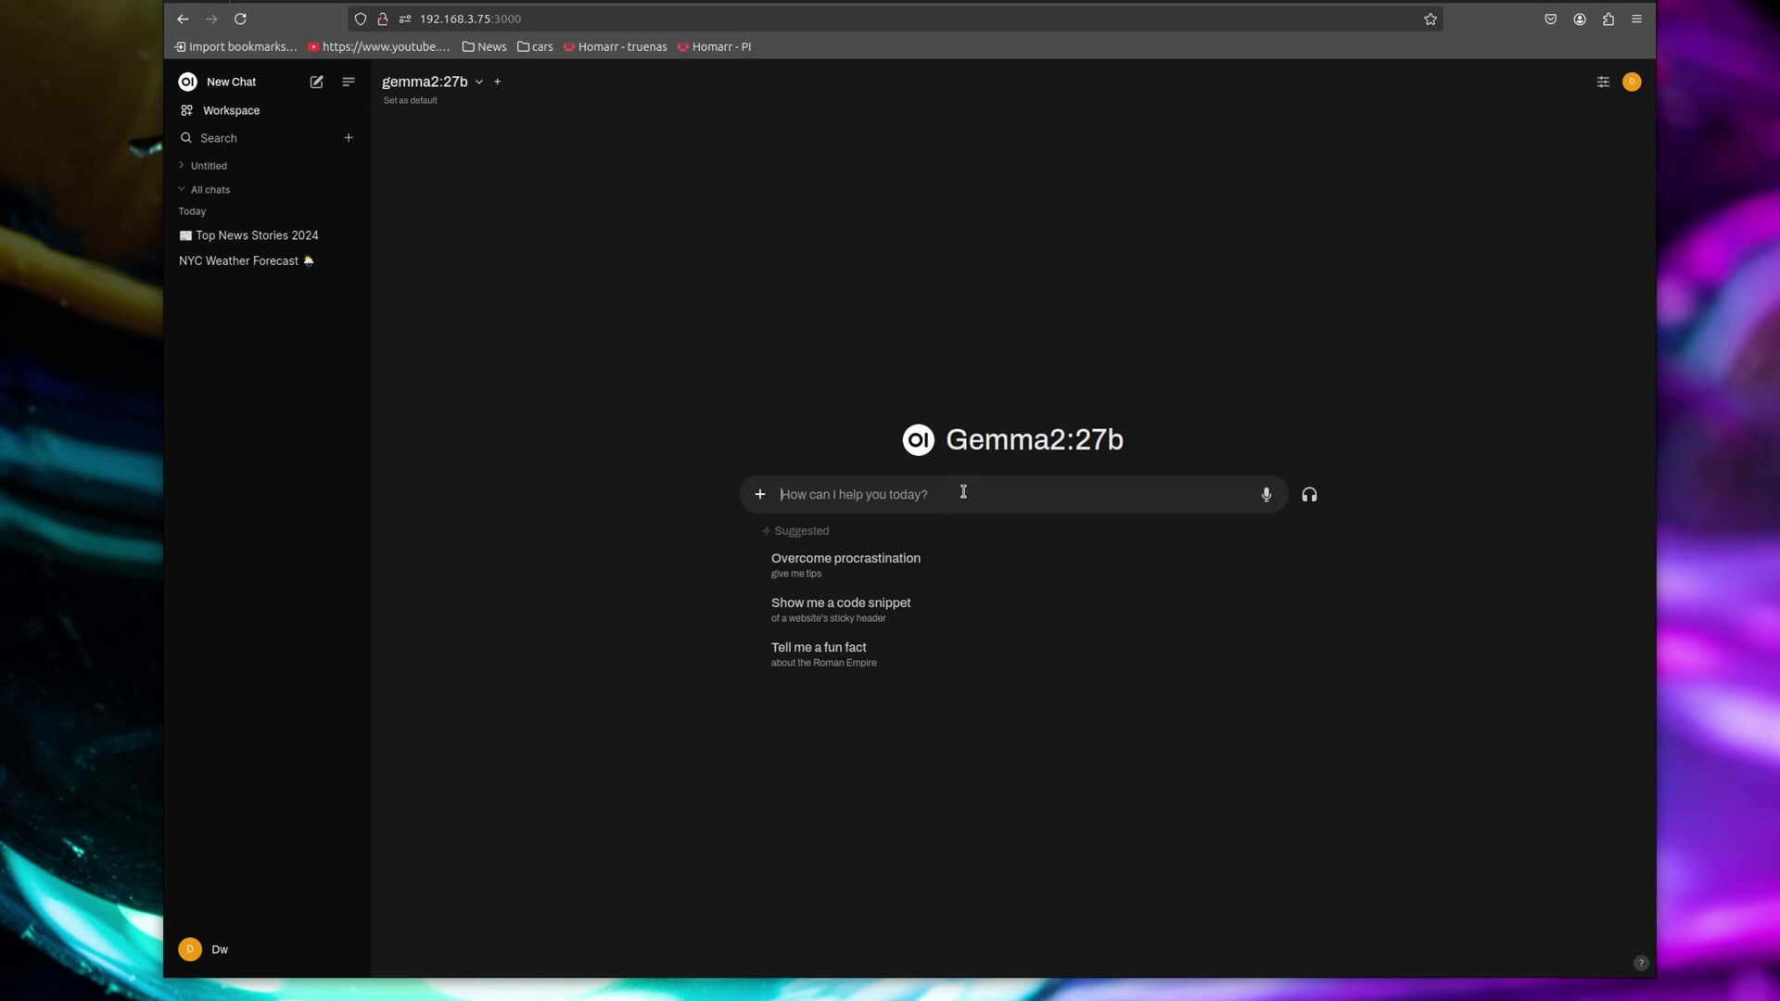
pyautogui.click(768, 501)
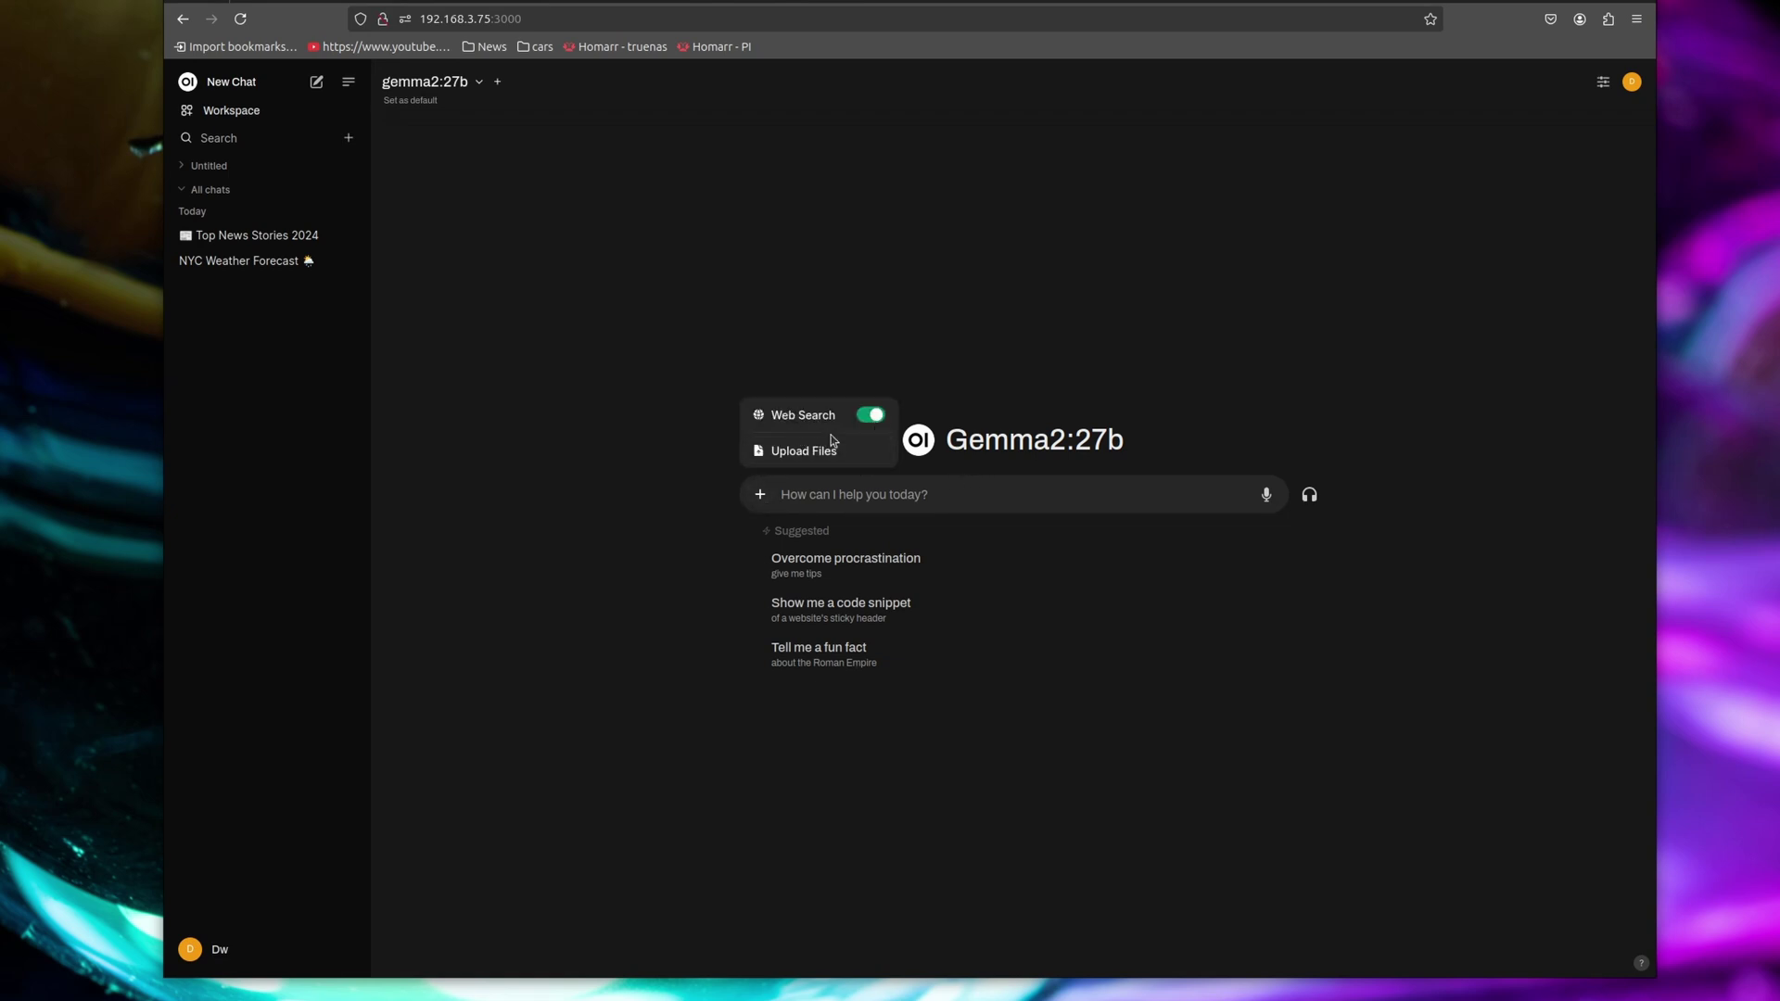
pyautogui.click(831, 500)
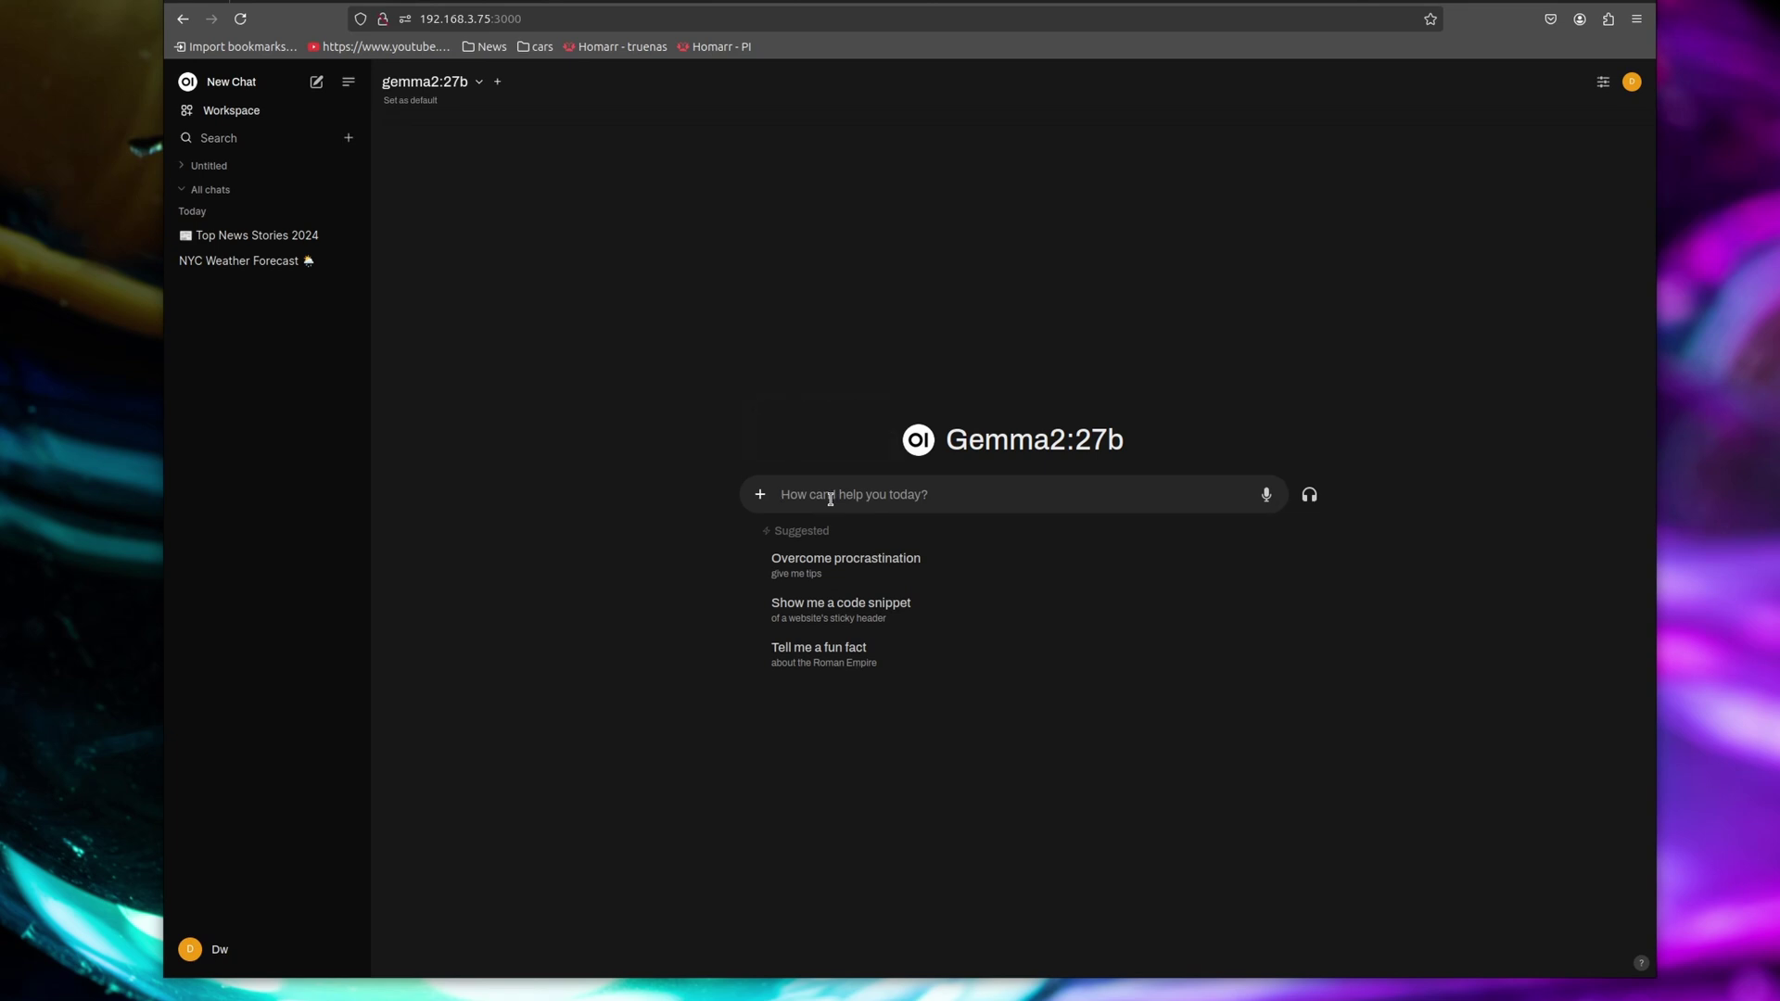
pyautogui.write('how often ')
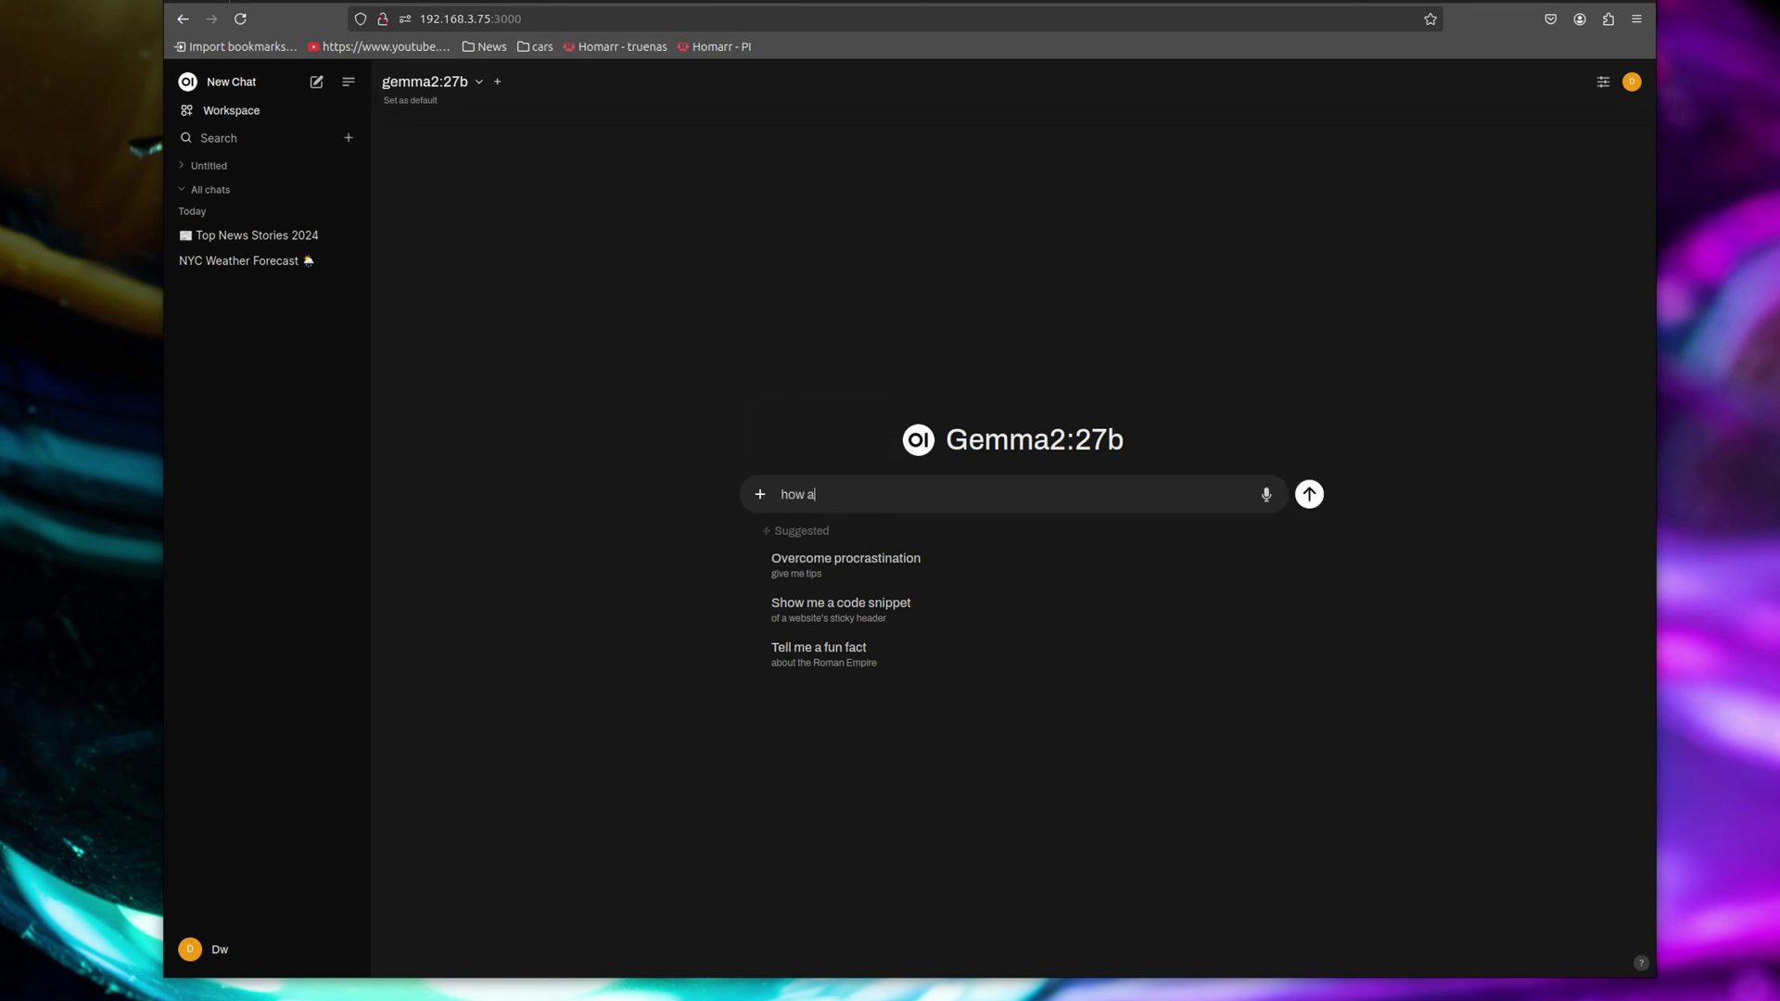
pyautogui.write('are airplanes w')
pyautogui.write('ashed?')
pyautogui.press('Return')
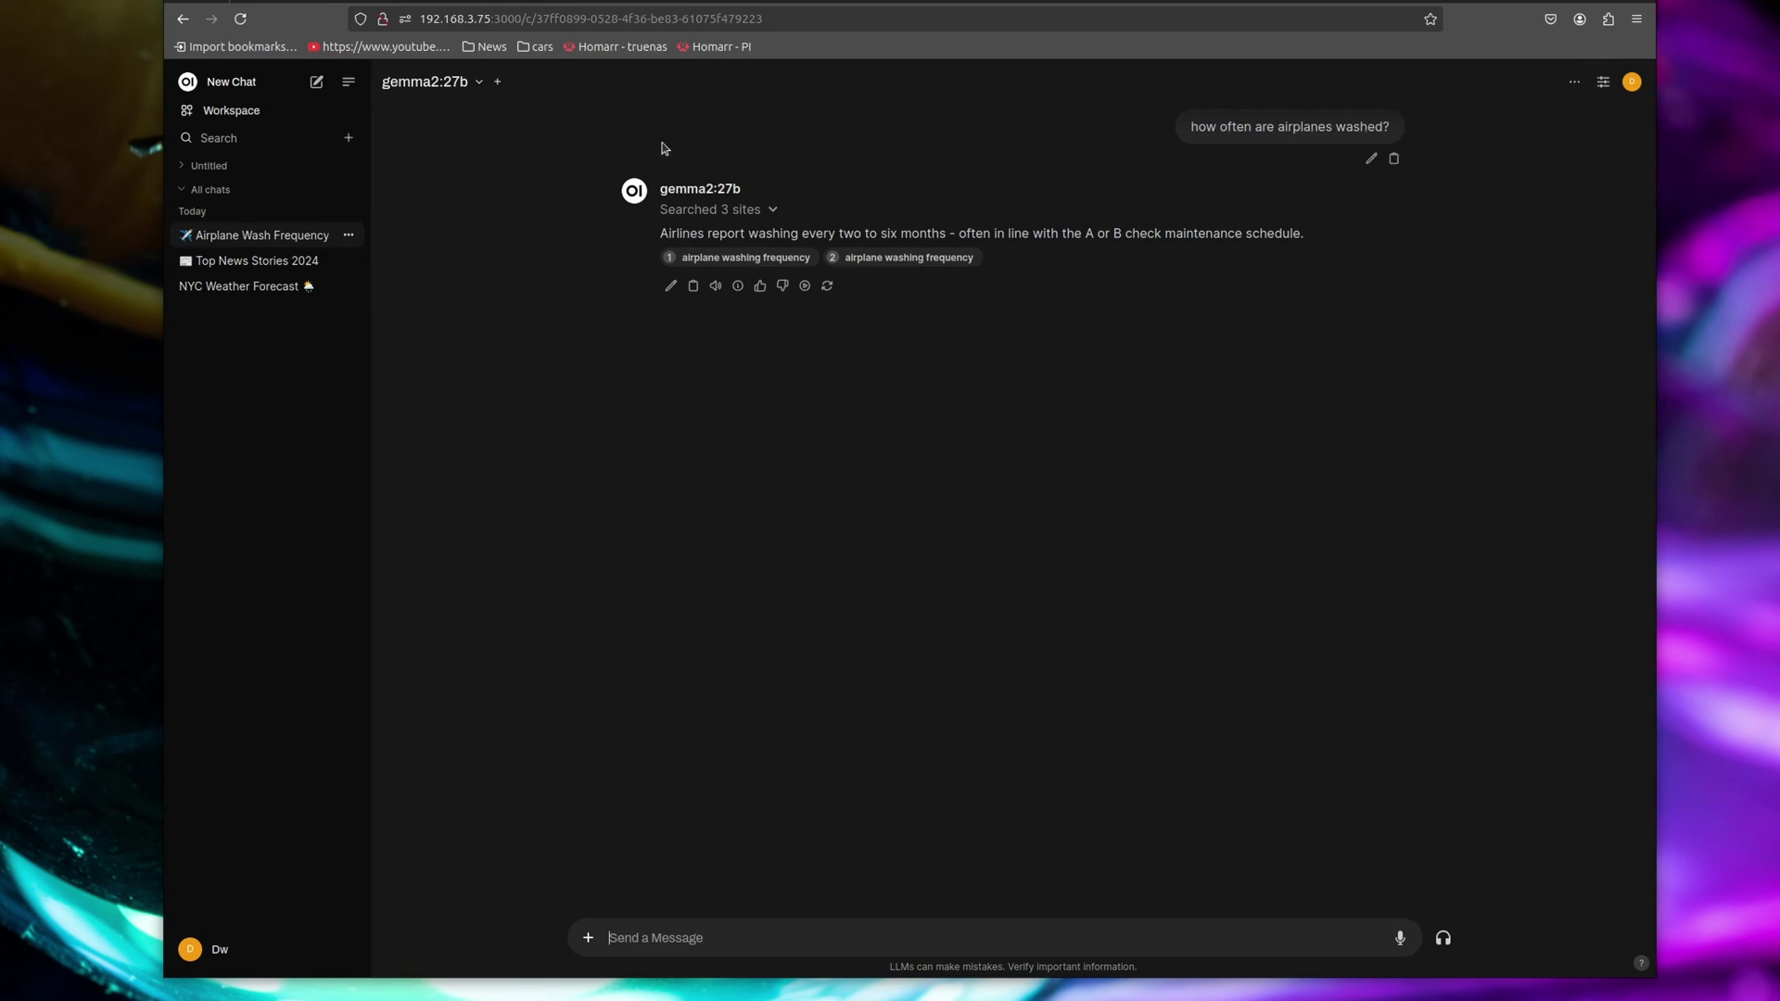
# - Turn Web Search off, resend the copied airplane-washing question, and view the first answer's sources
pyautogui.moveTo(1187, 127); pyautogui.dragTo(1395, 134)
pyautogui.hotkey('ctrl', 'c')
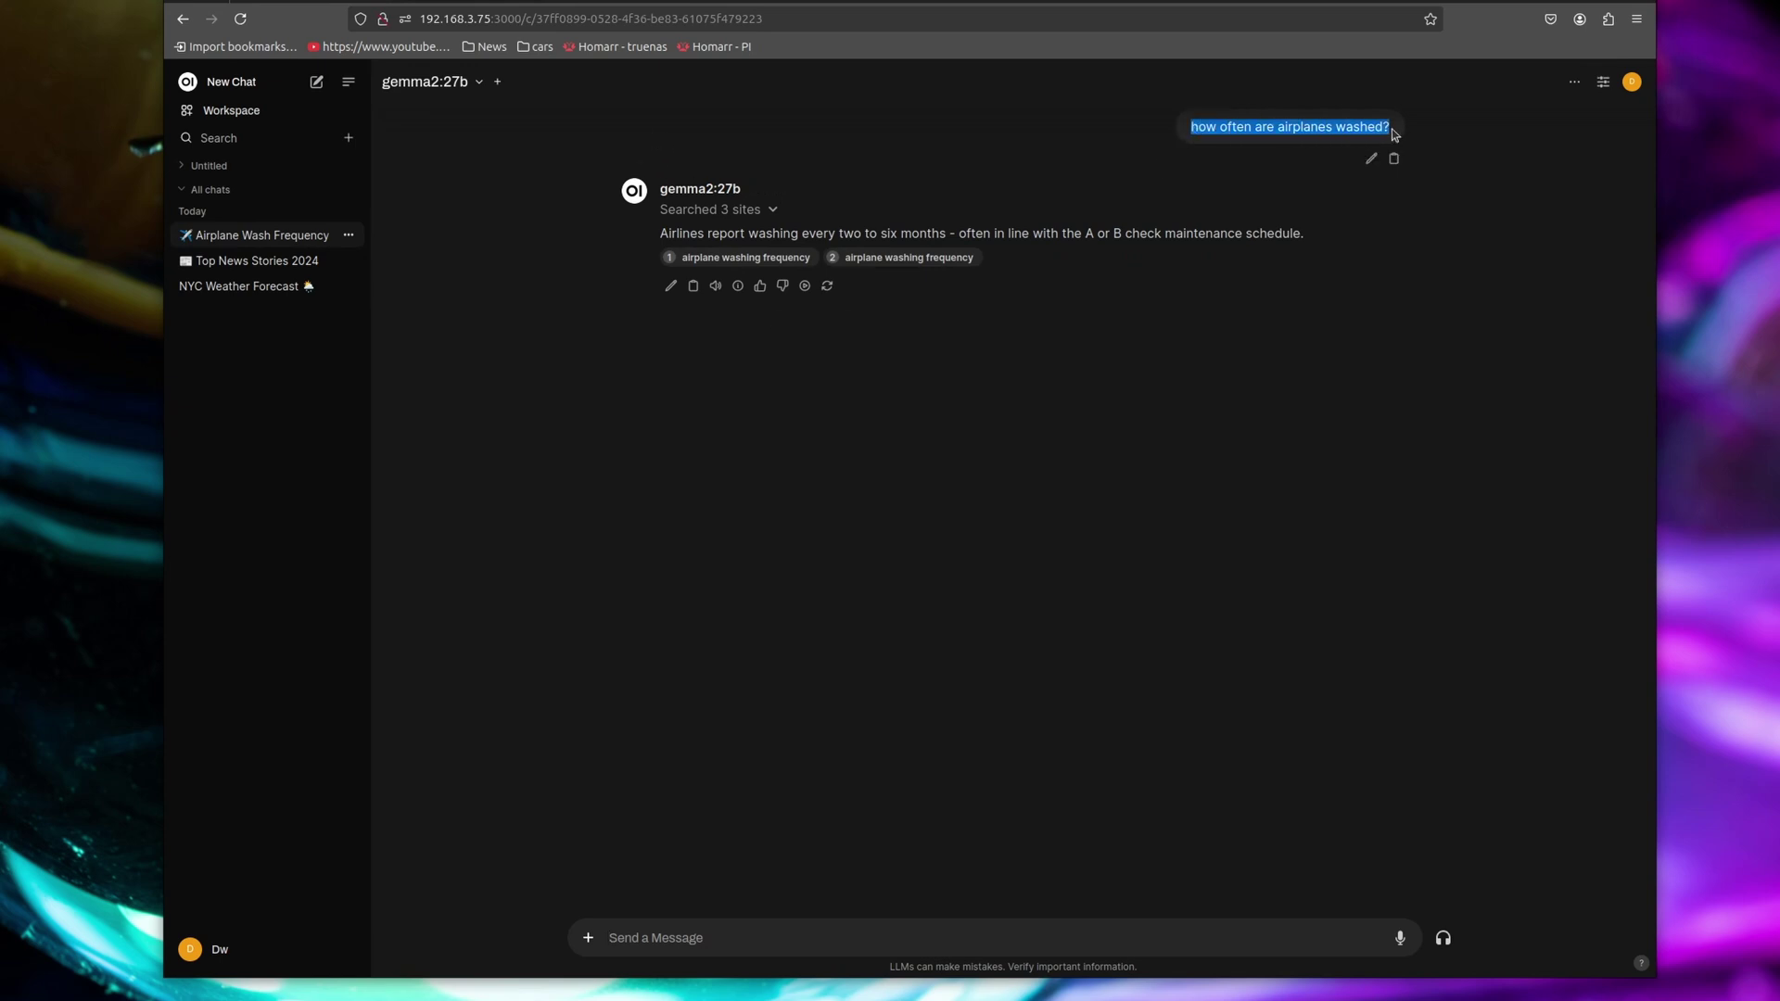
pyautogui.click(614, 937)
pyautogui.click(597, 938)
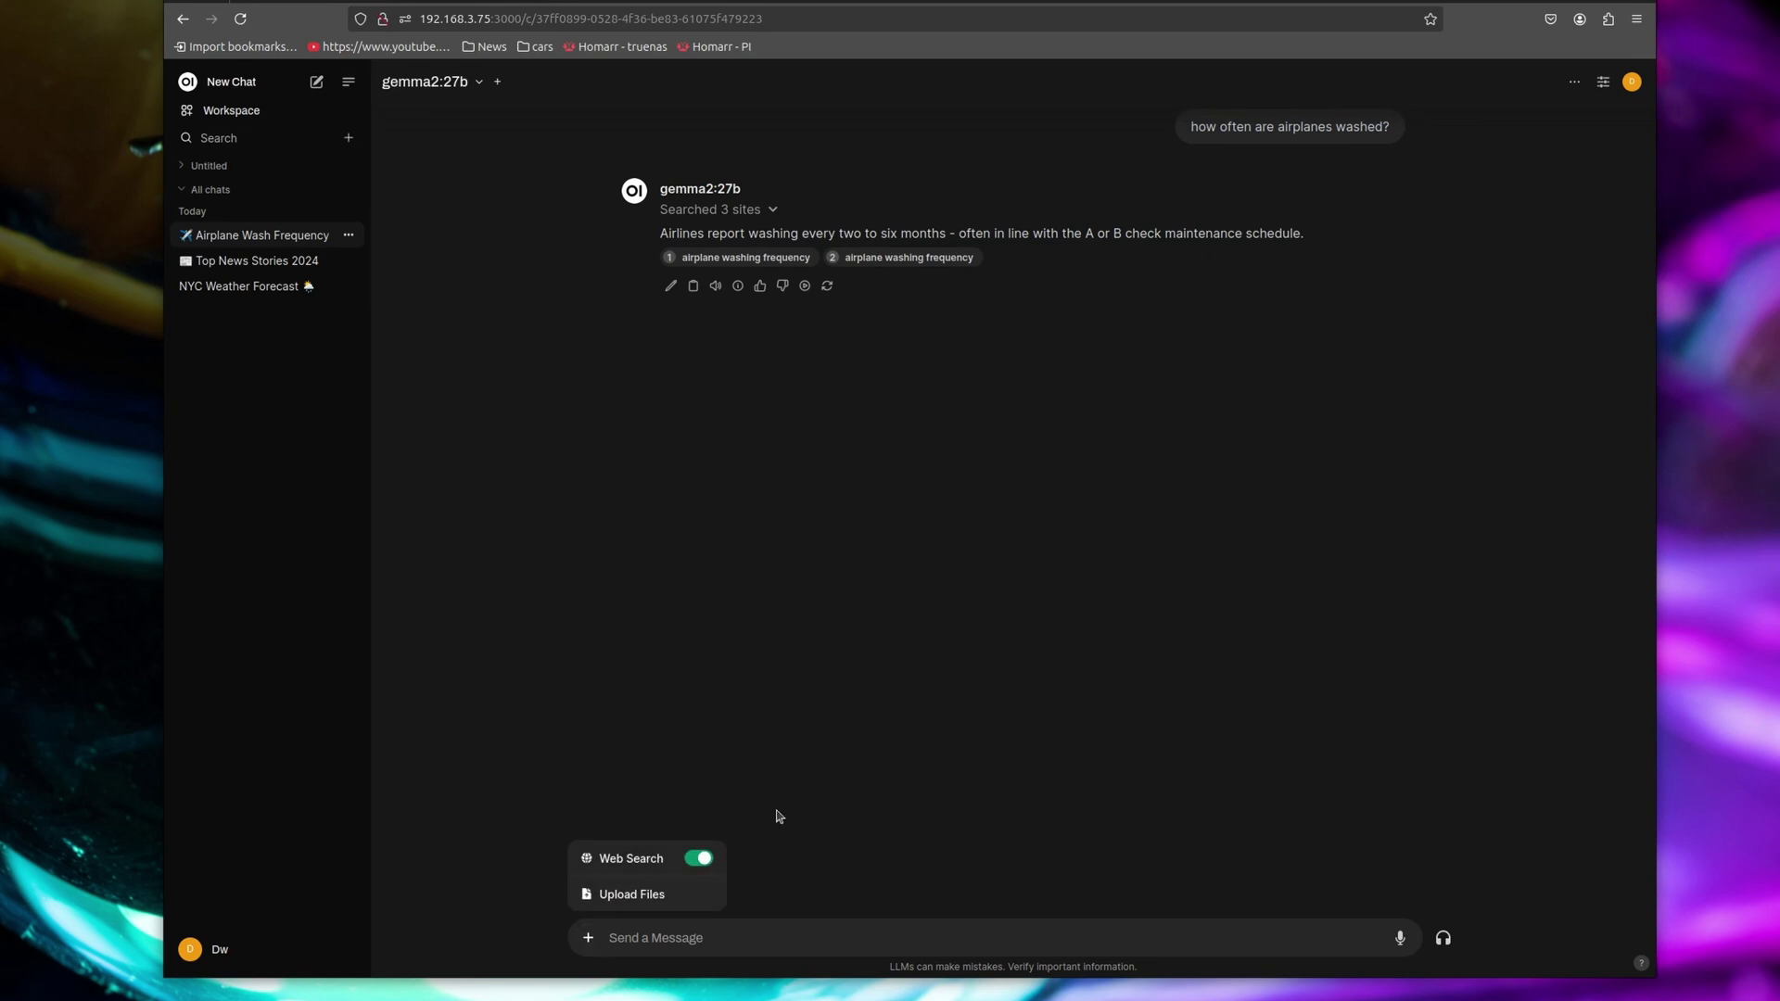
pyautogui.click(700, 863)
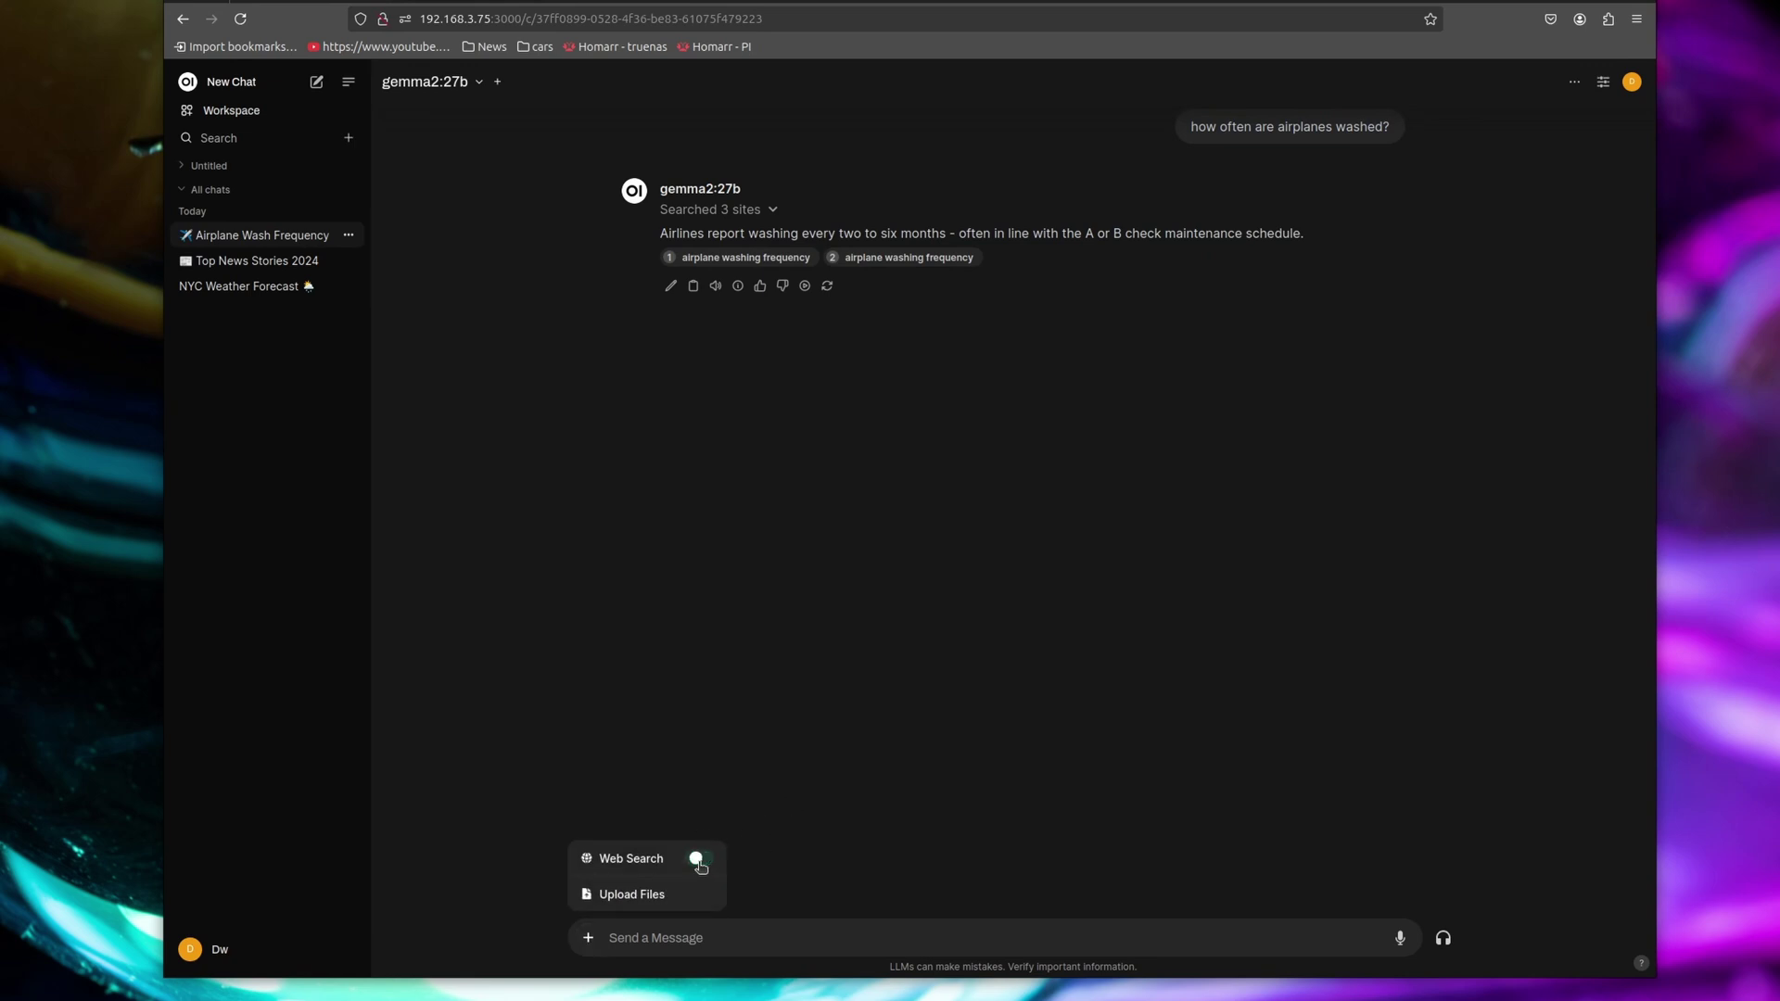
pyautogui.click(666, 936)
pyautogui.hotkey('ctrl', 'v')
pyautogui.press('Return')
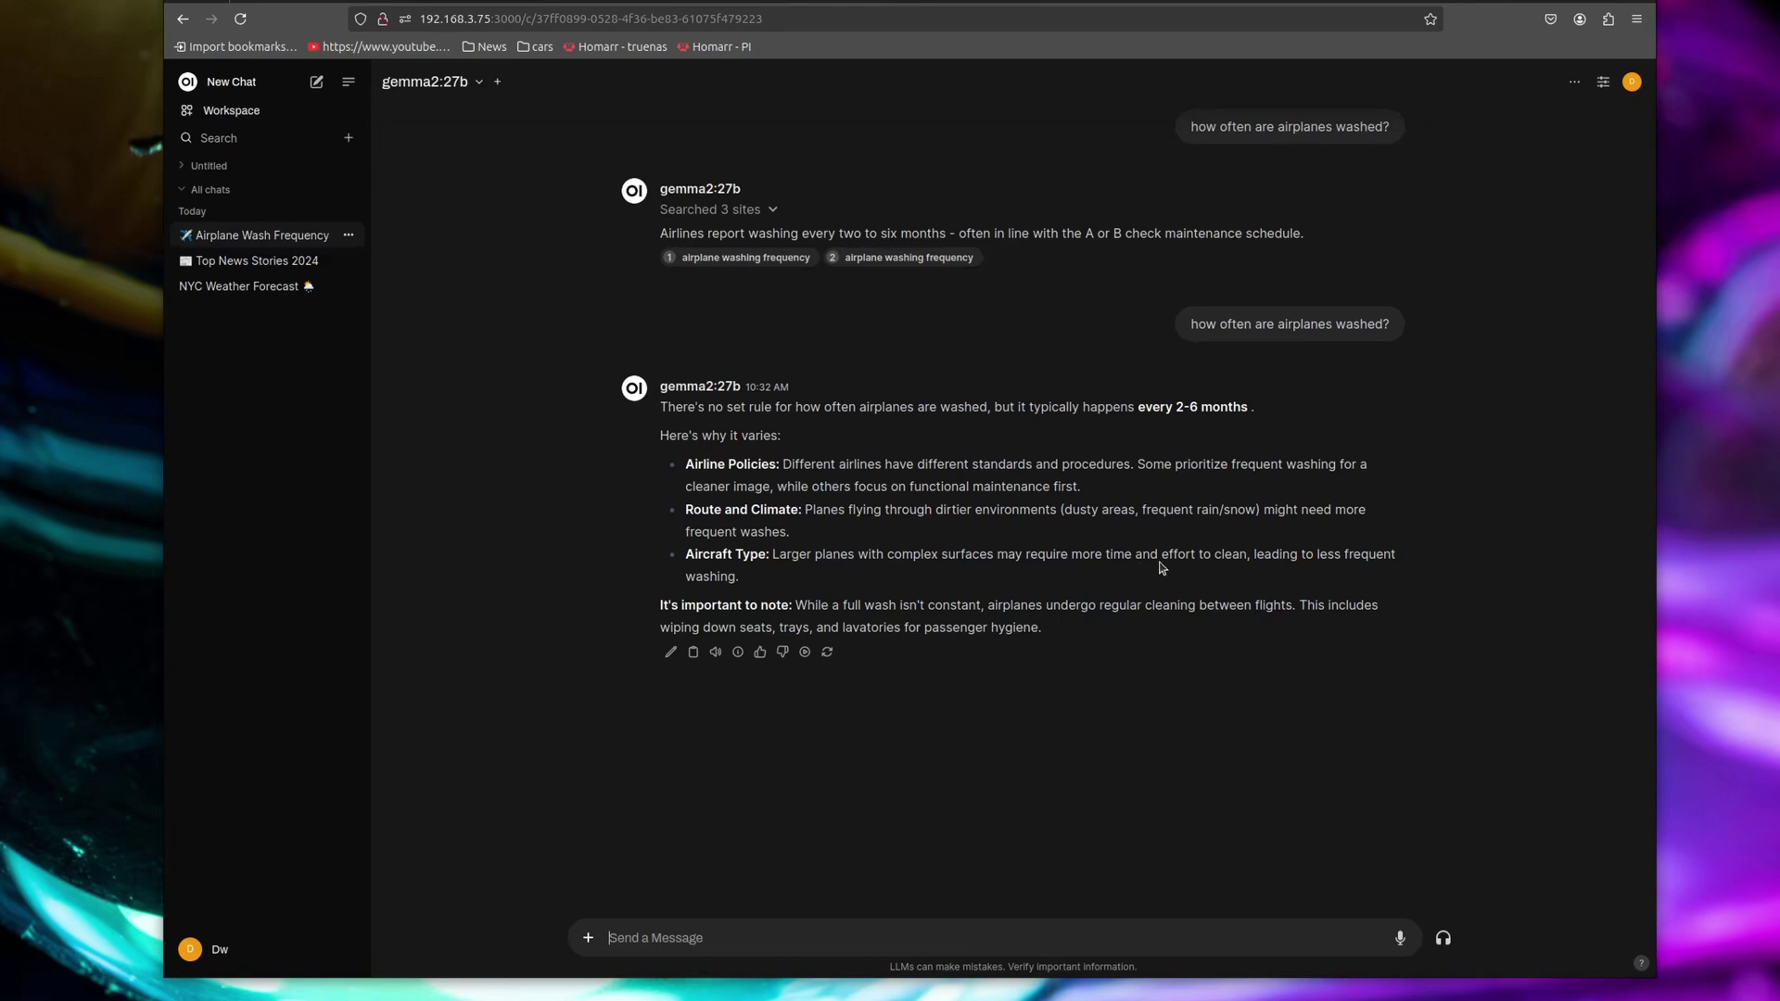
pyautogui.click(773, 209)
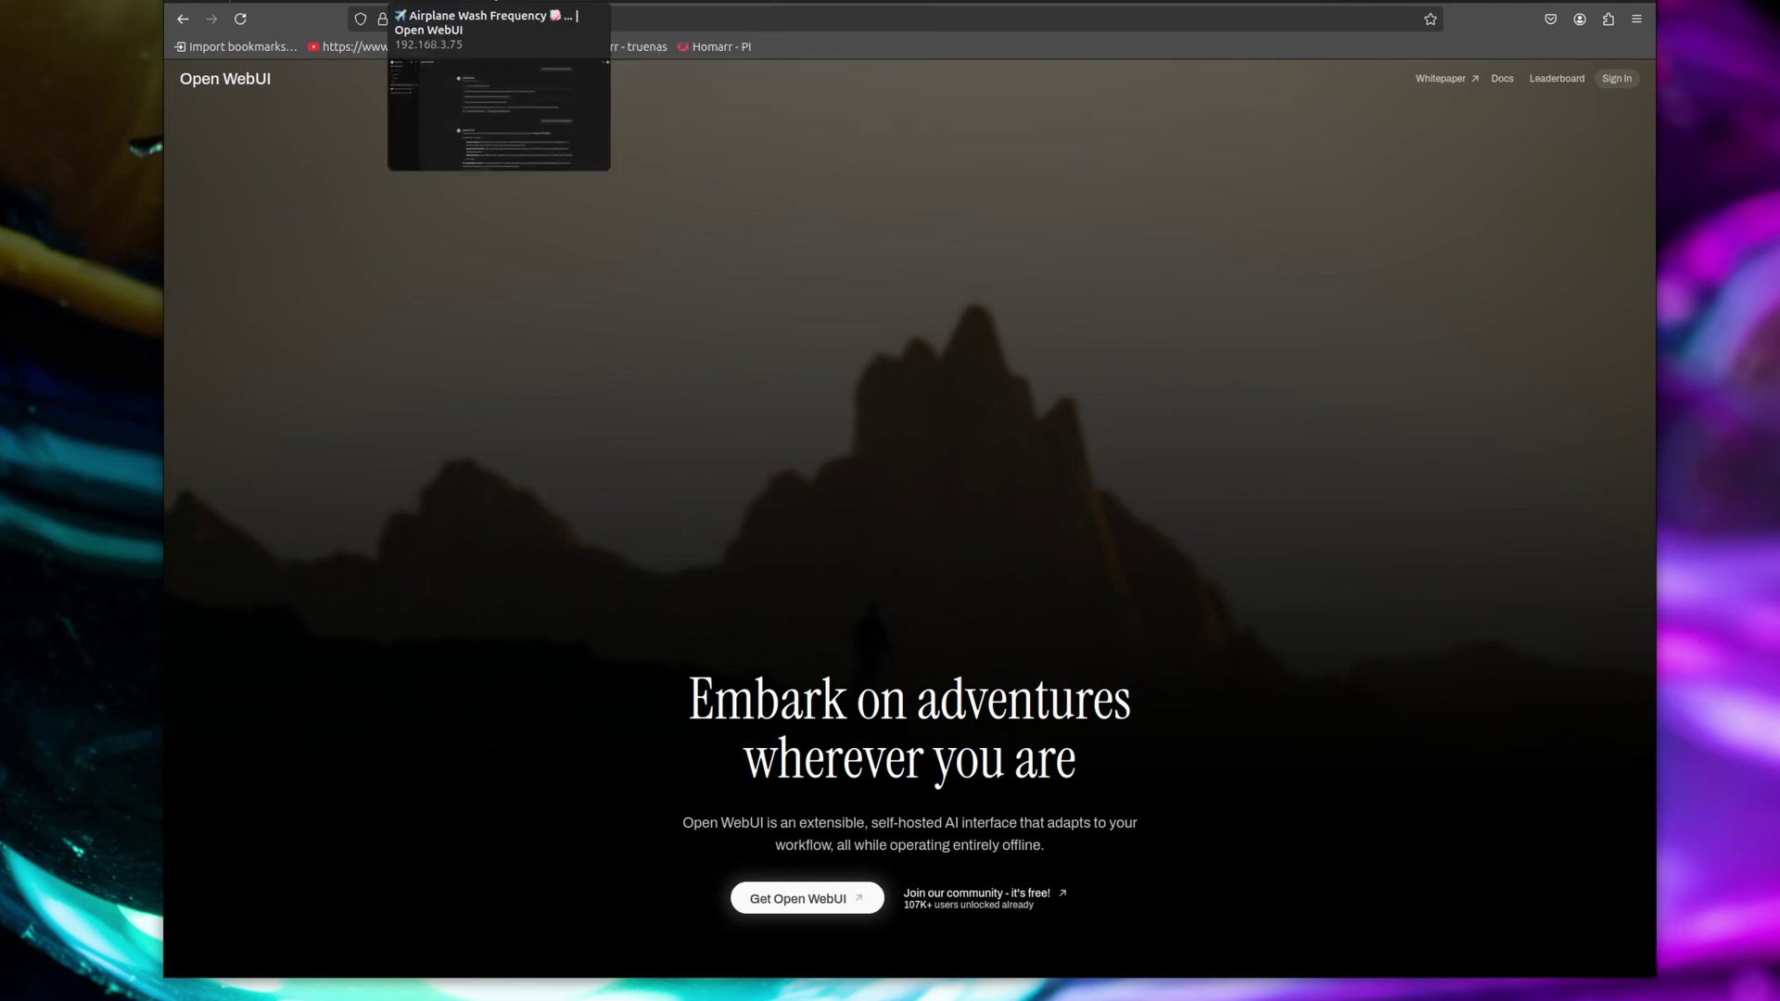
# - Go to Admin Settings > Documents from the account menu
pyautogui.click(464, 13)
pyautogui.click(1632, 82)
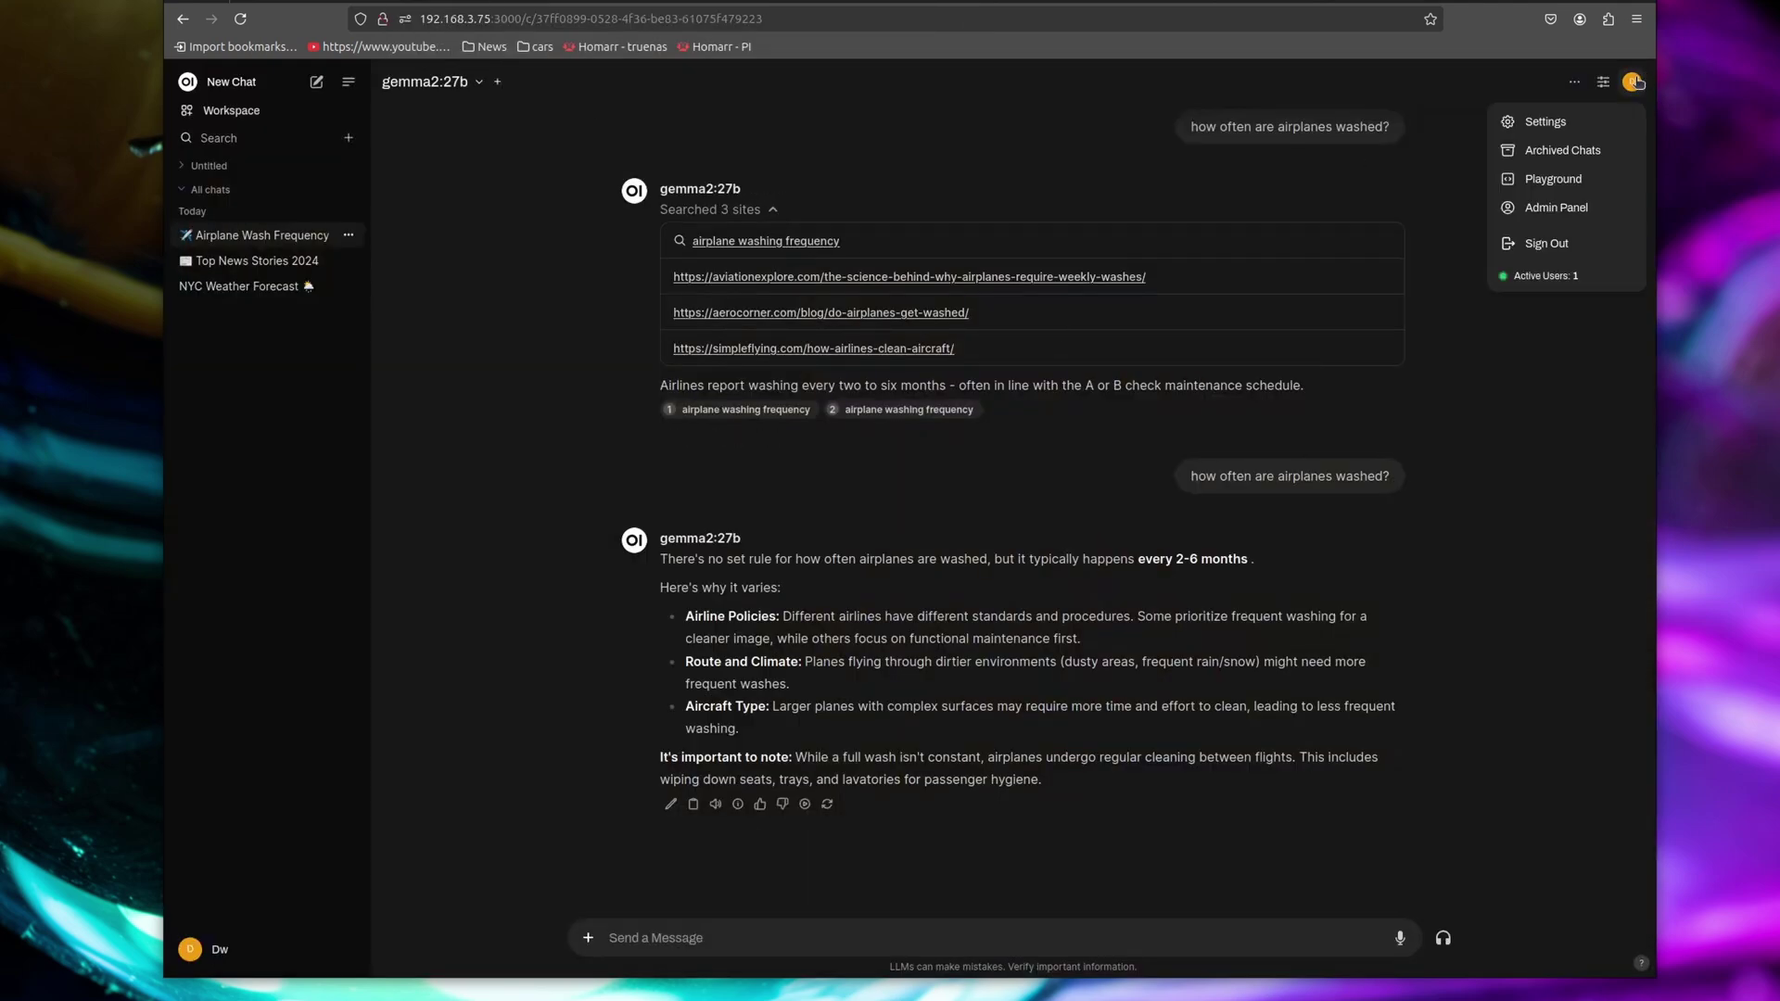
pyautogui.click(1545, 121)
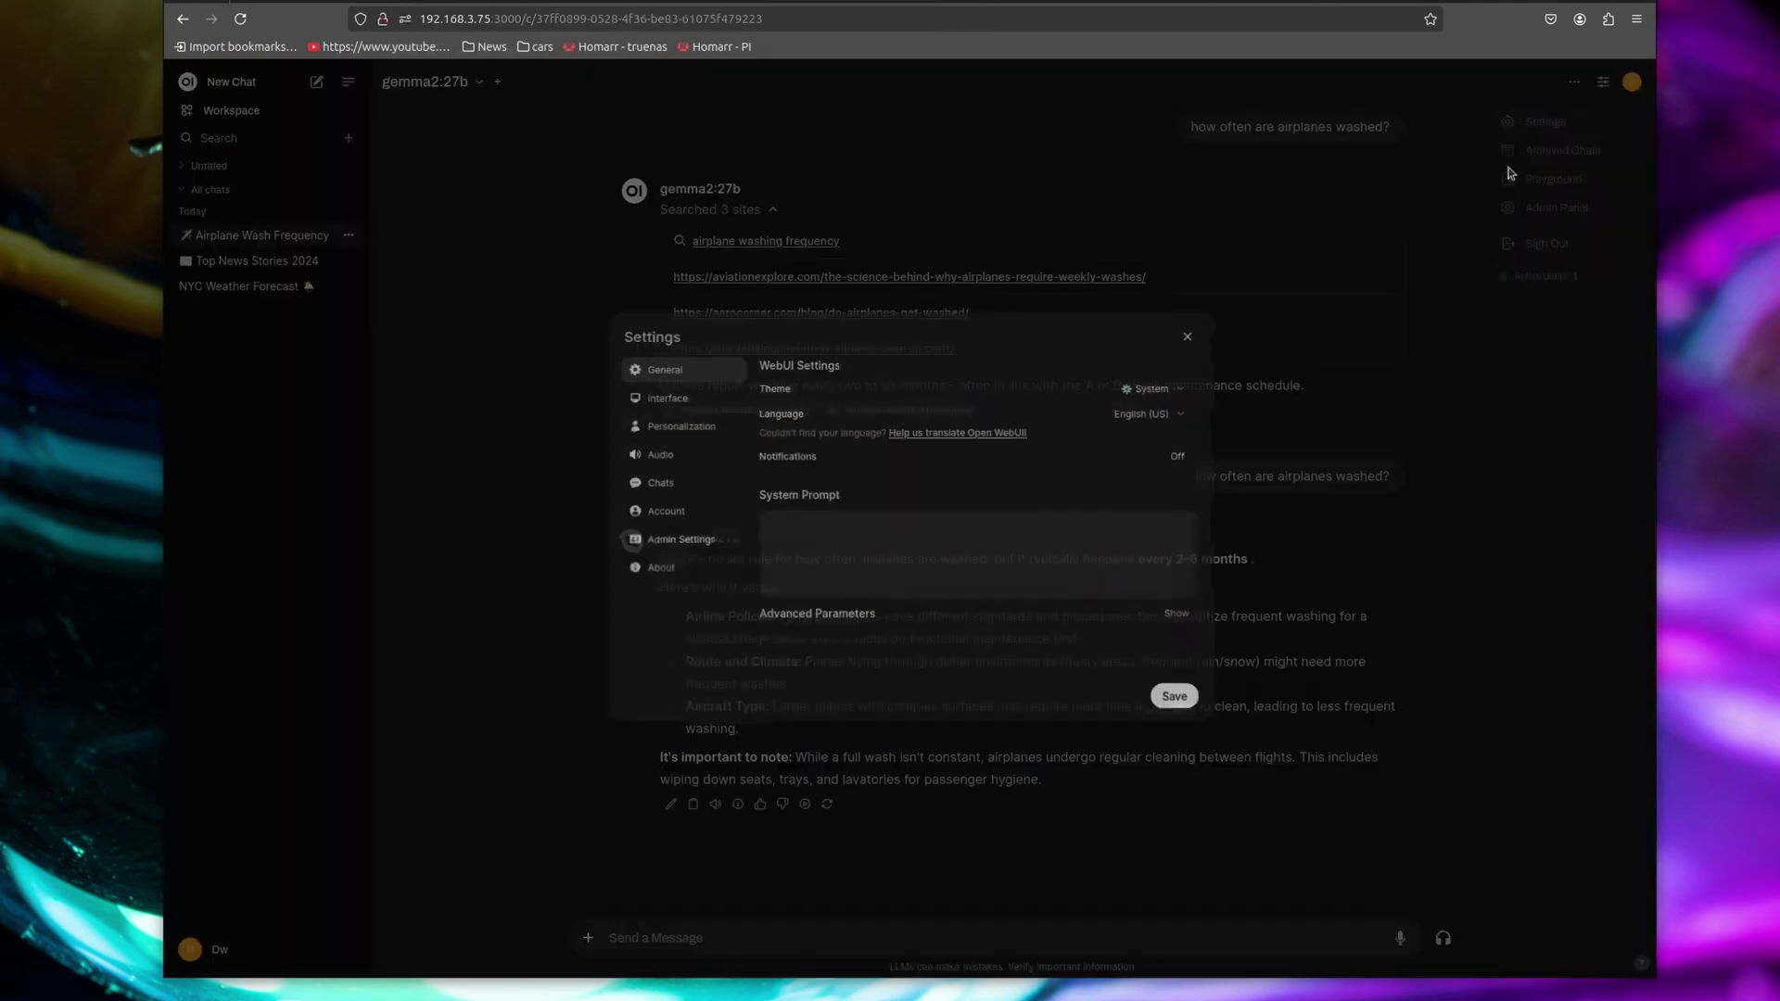
pyautogui.click(698, 543)
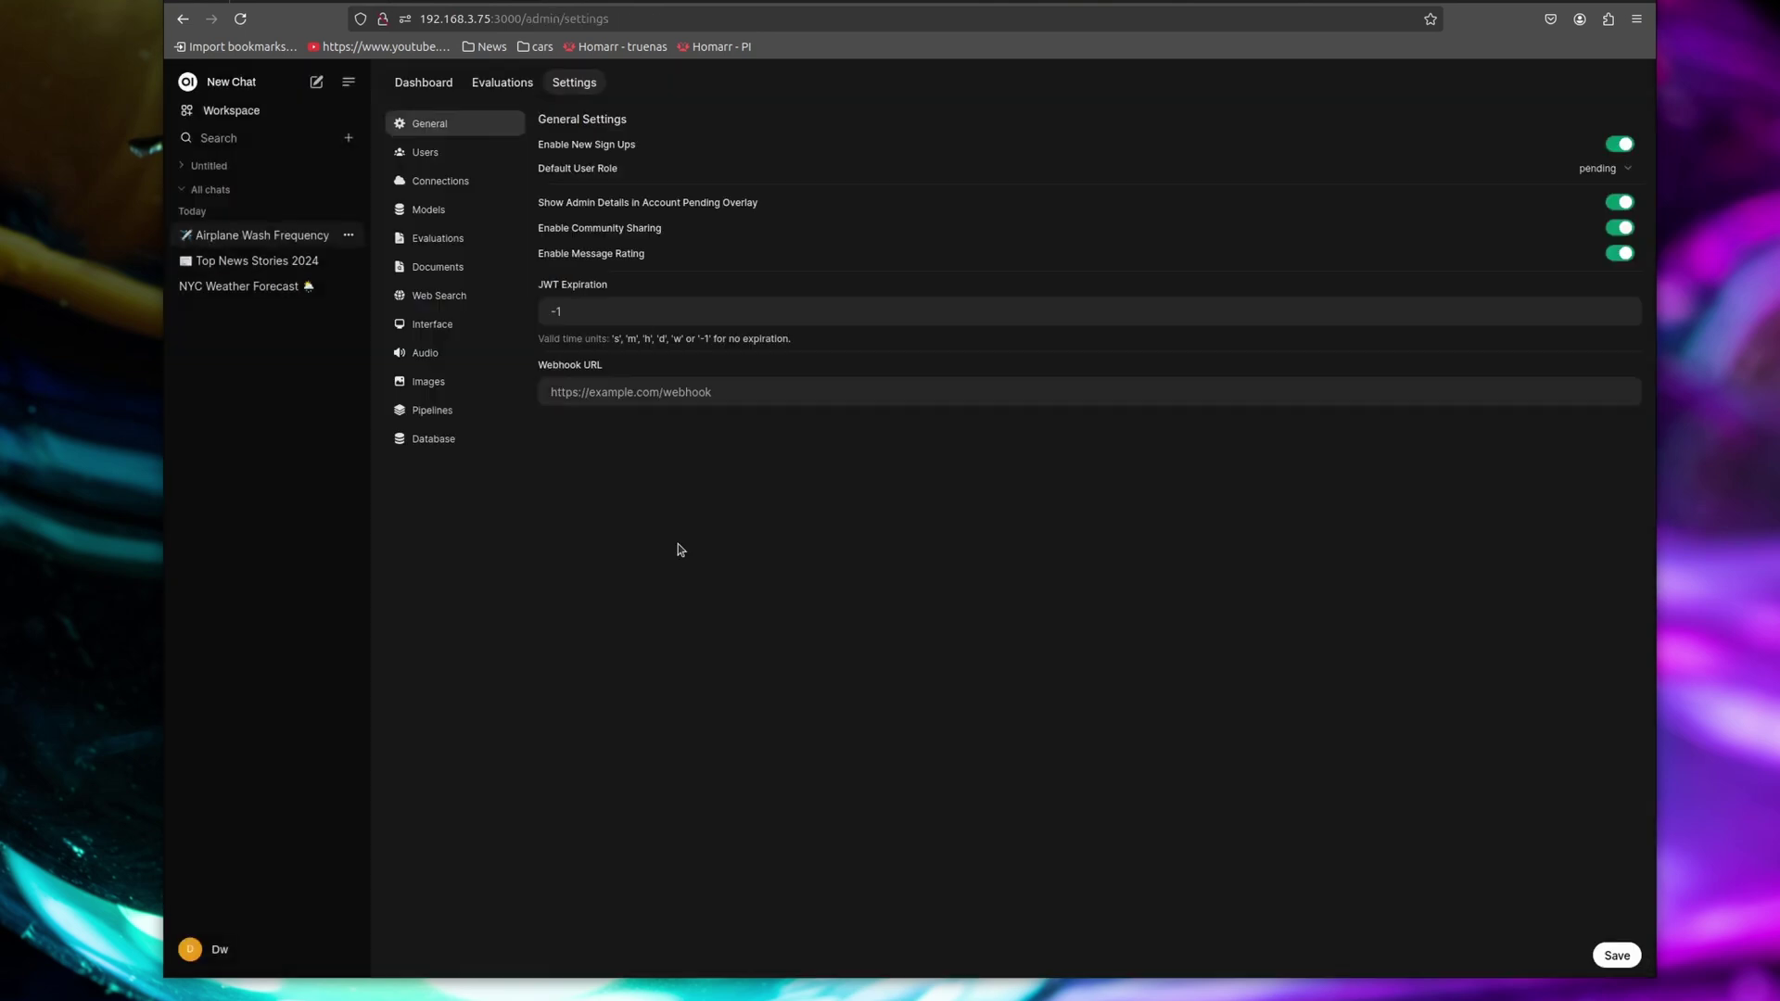
pyautogui.click(455, 267)
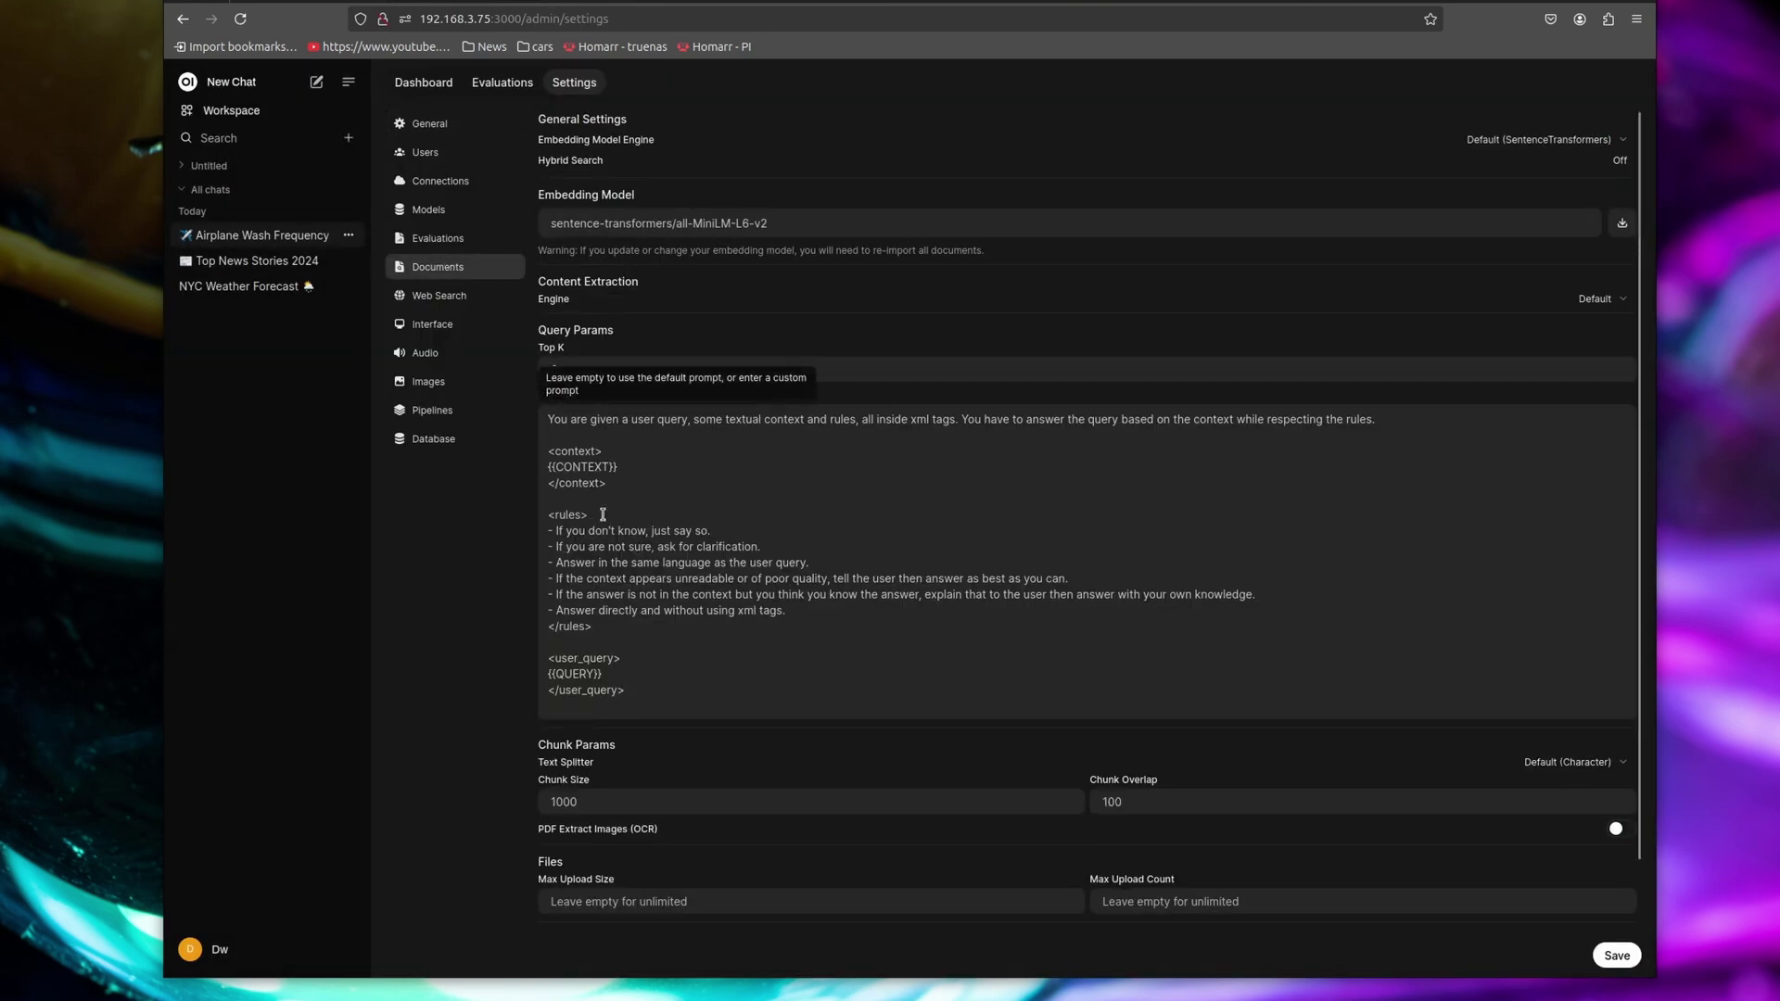
# - Inspect the RAG Template's first line and rule lines by highlighting them
pyautogui.tripleClick(582, 435)
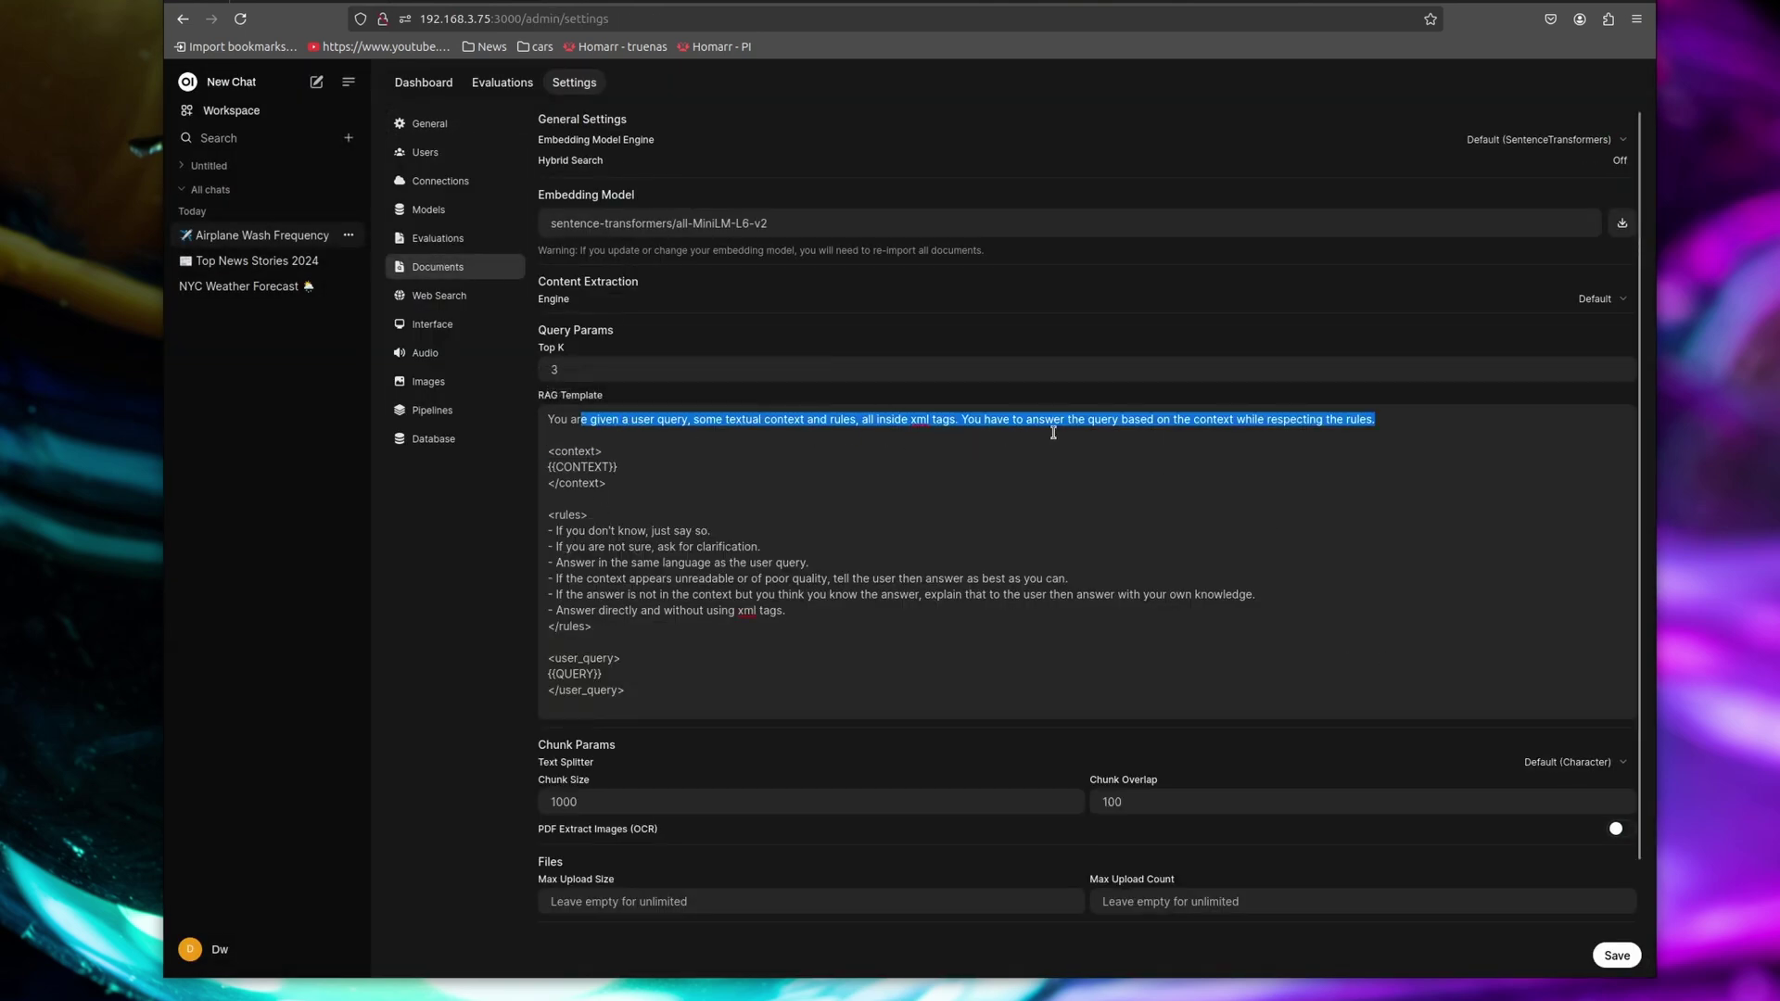
pyautogui.click(835, 429)
pyautogui.moveTo(605, 419); pyautogui.dragTo(1148, 425)
pyautogui.click(1175, 426)
pyautogui.moveTo(565, 531); pyautogui.dragTo(847, 610)
pyautogui.click(847, 610)
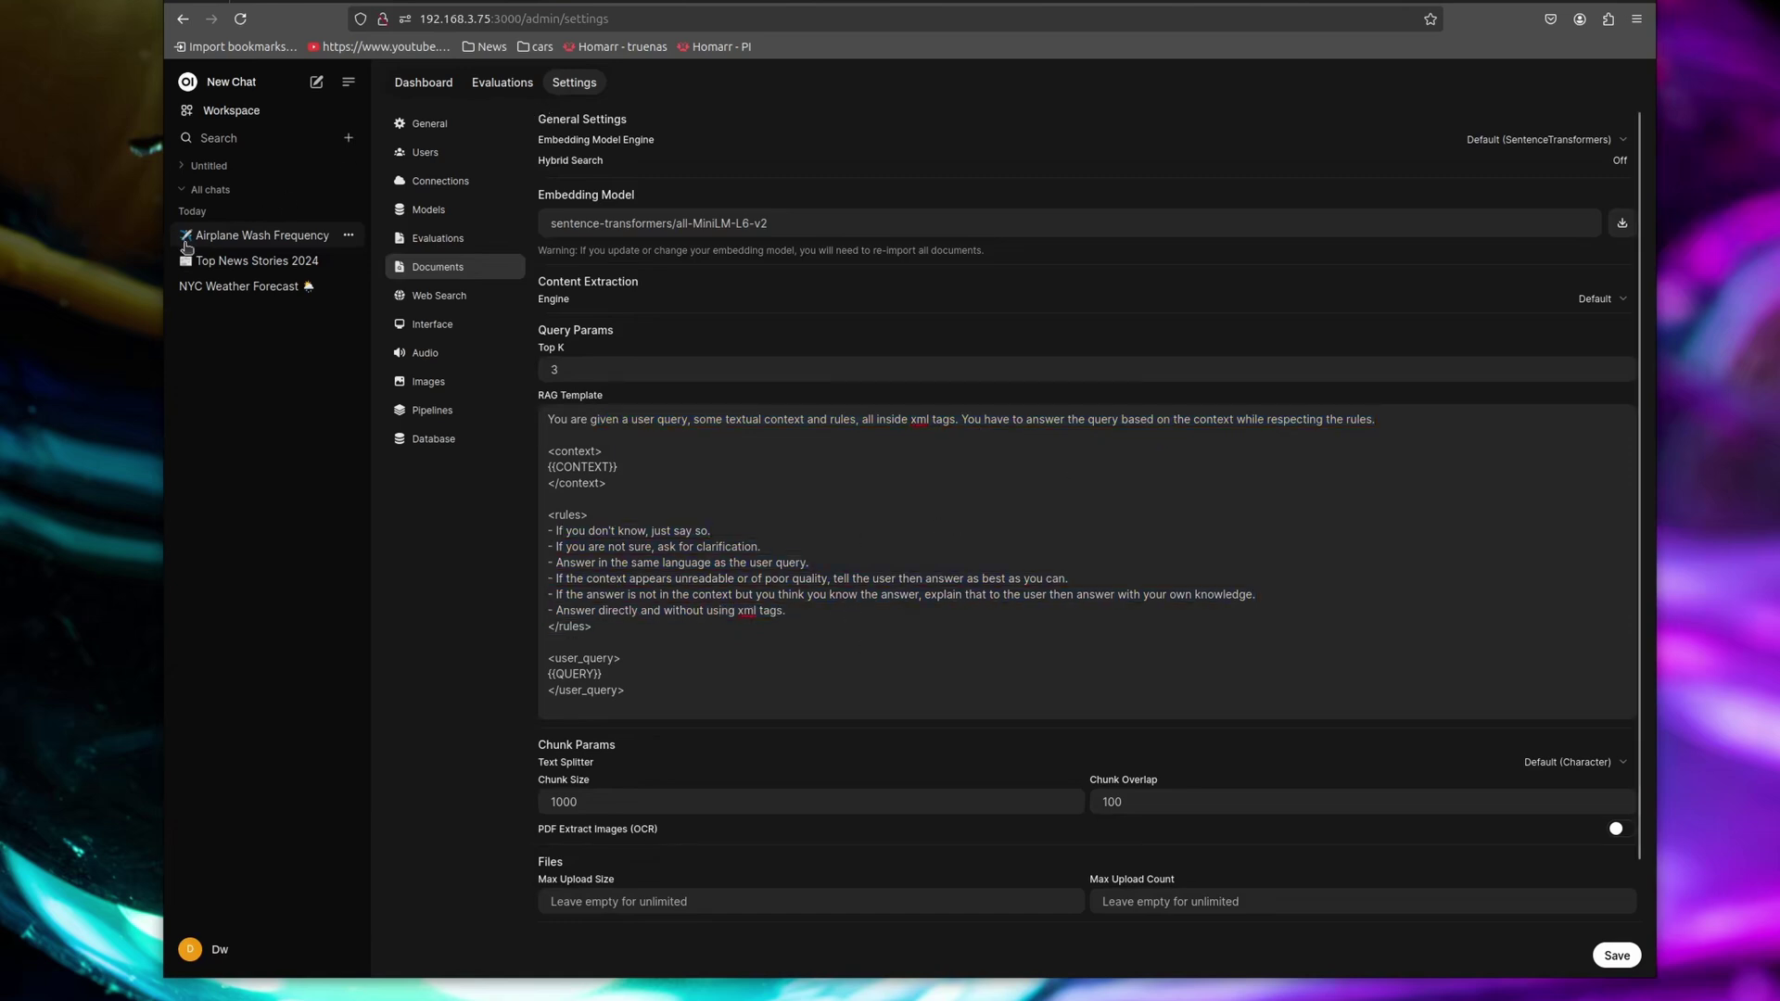
pyautogui.click(260, 243)
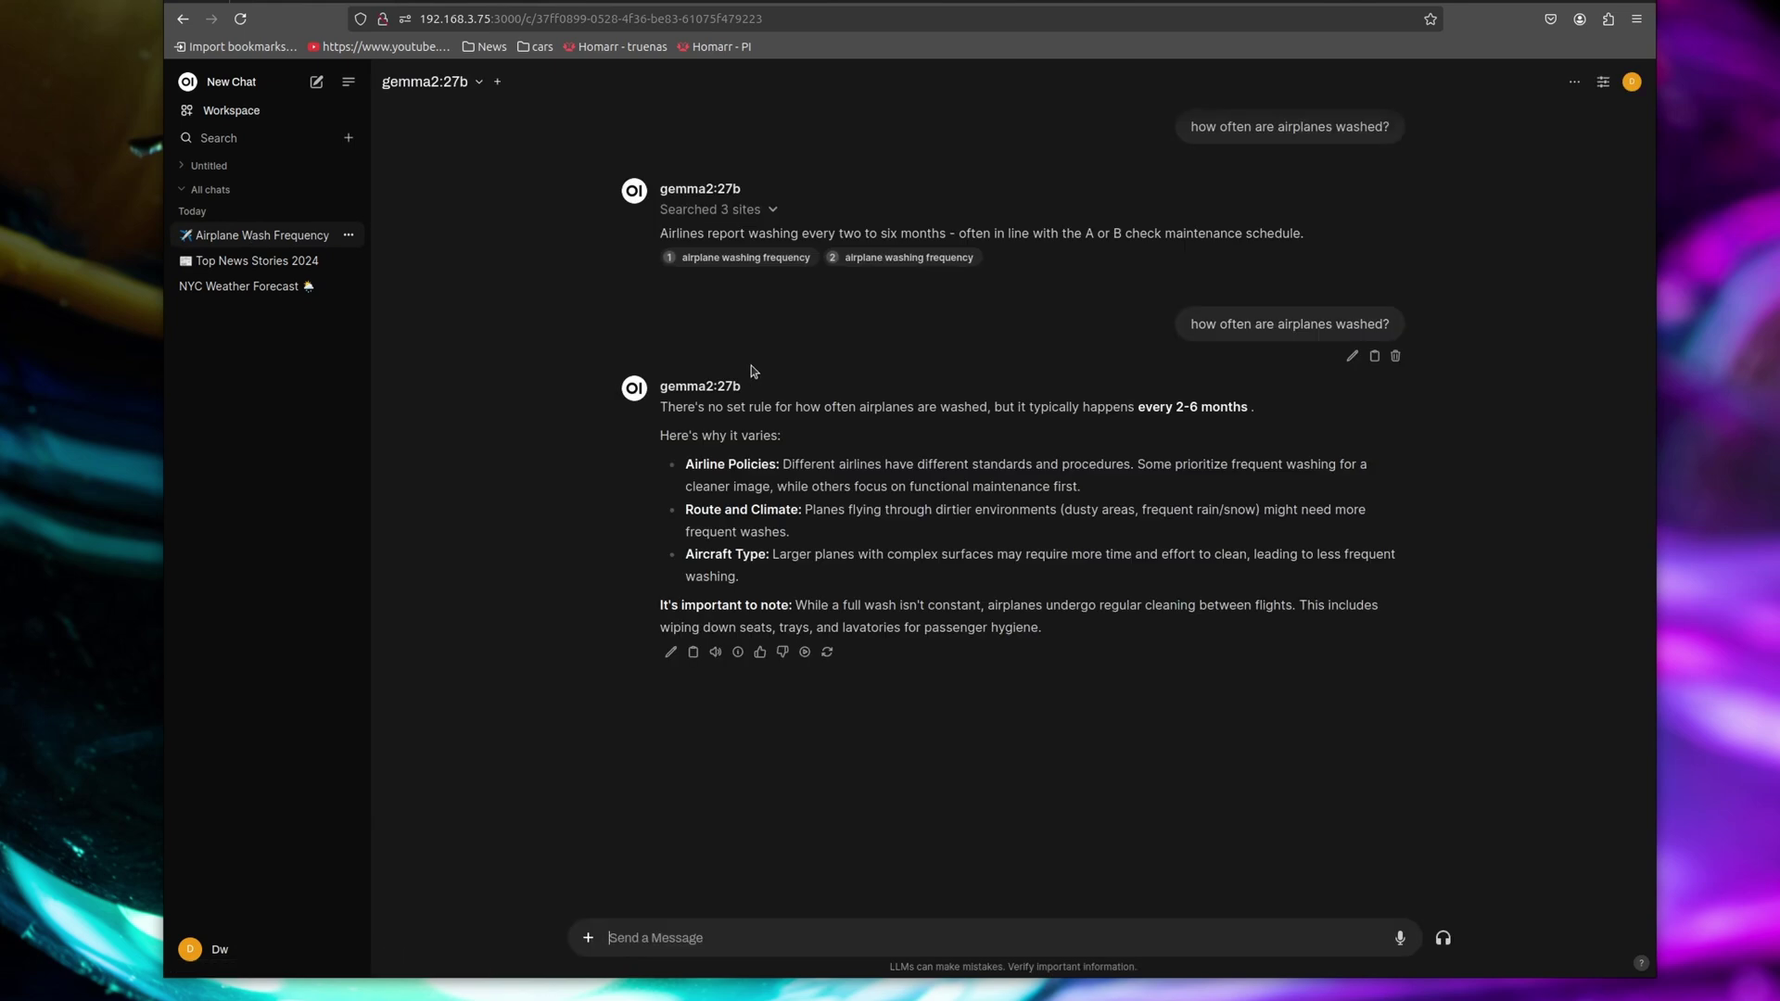